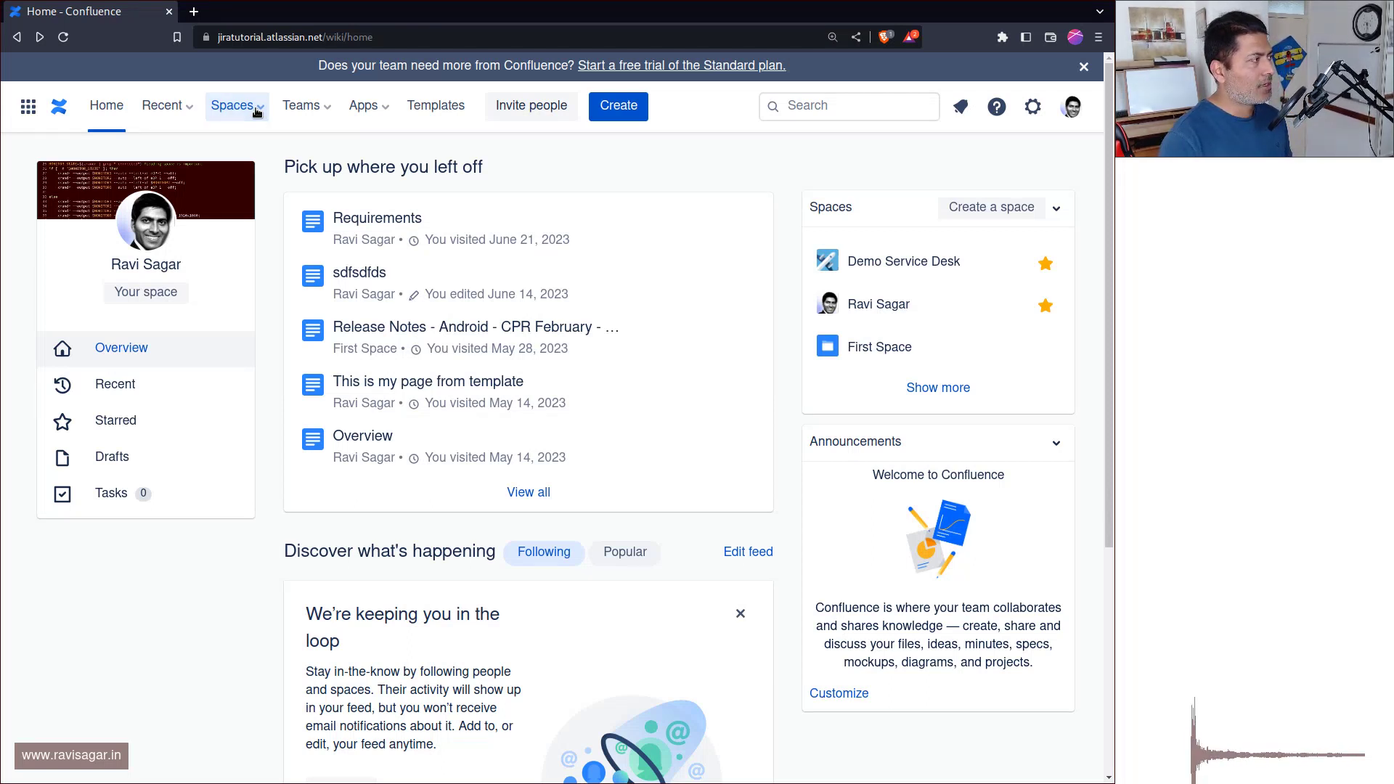
# - Begin a new space from the Spaces menu to bring up the template chooser
pyautogui.click(256, 111)
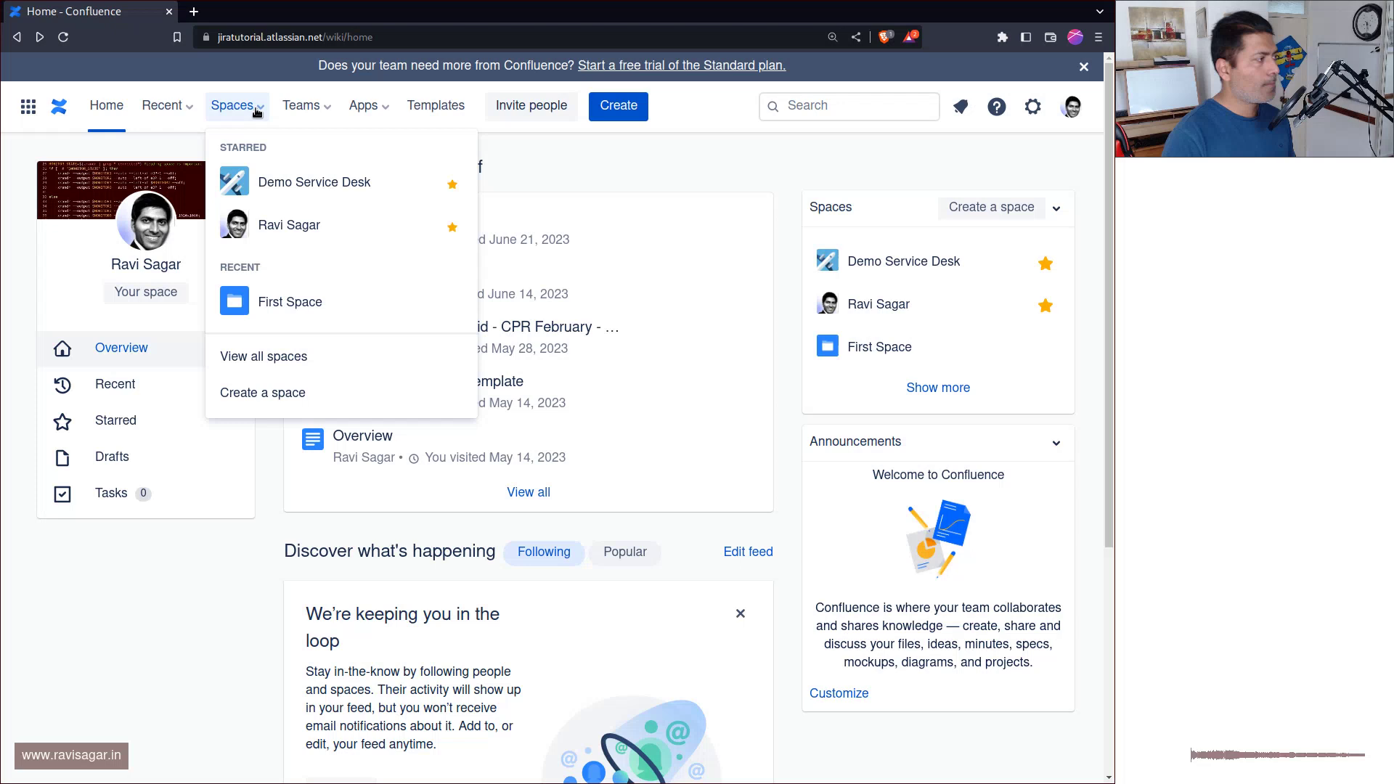
pyautogui.click(308, 401)
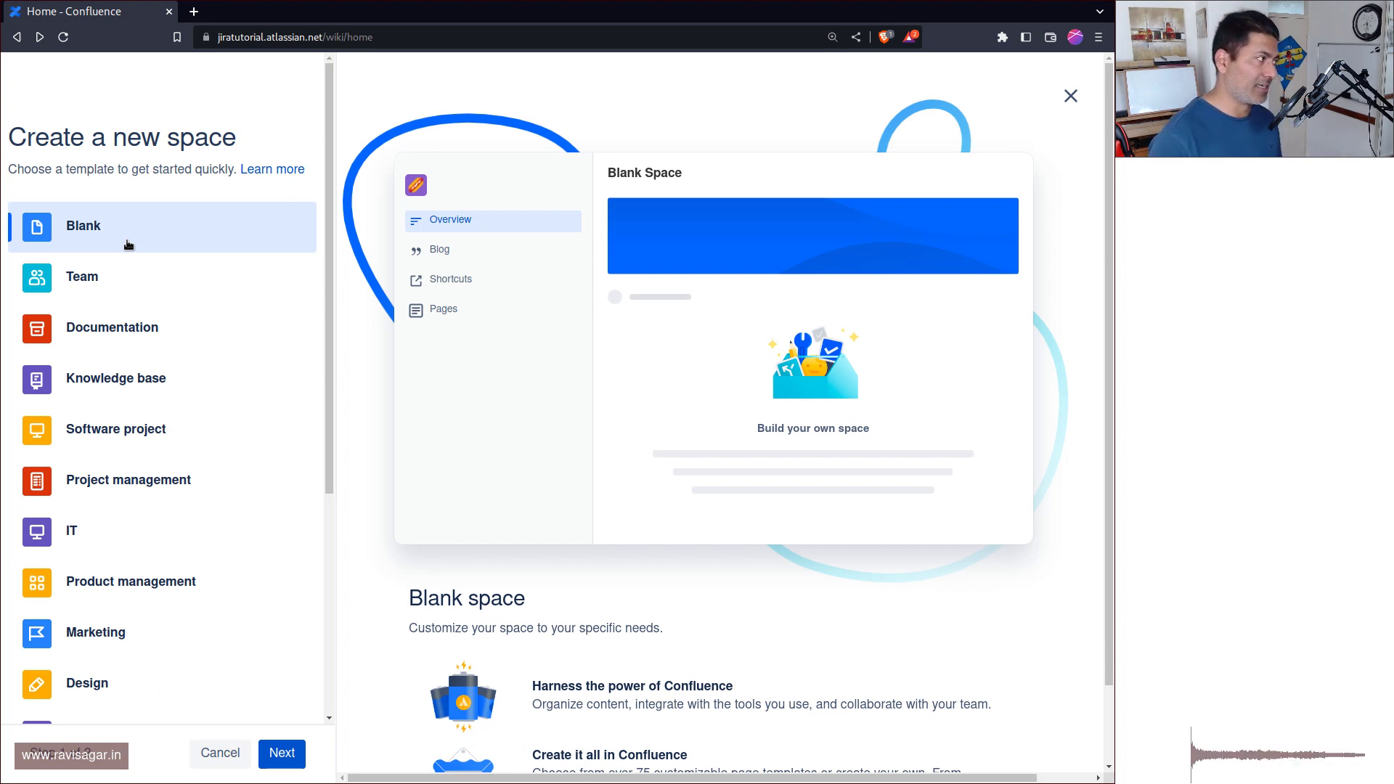
# - Step through the Team, Documentation and Knowledge base template previews, ending on Software project
pyautogui.click(148, 289)
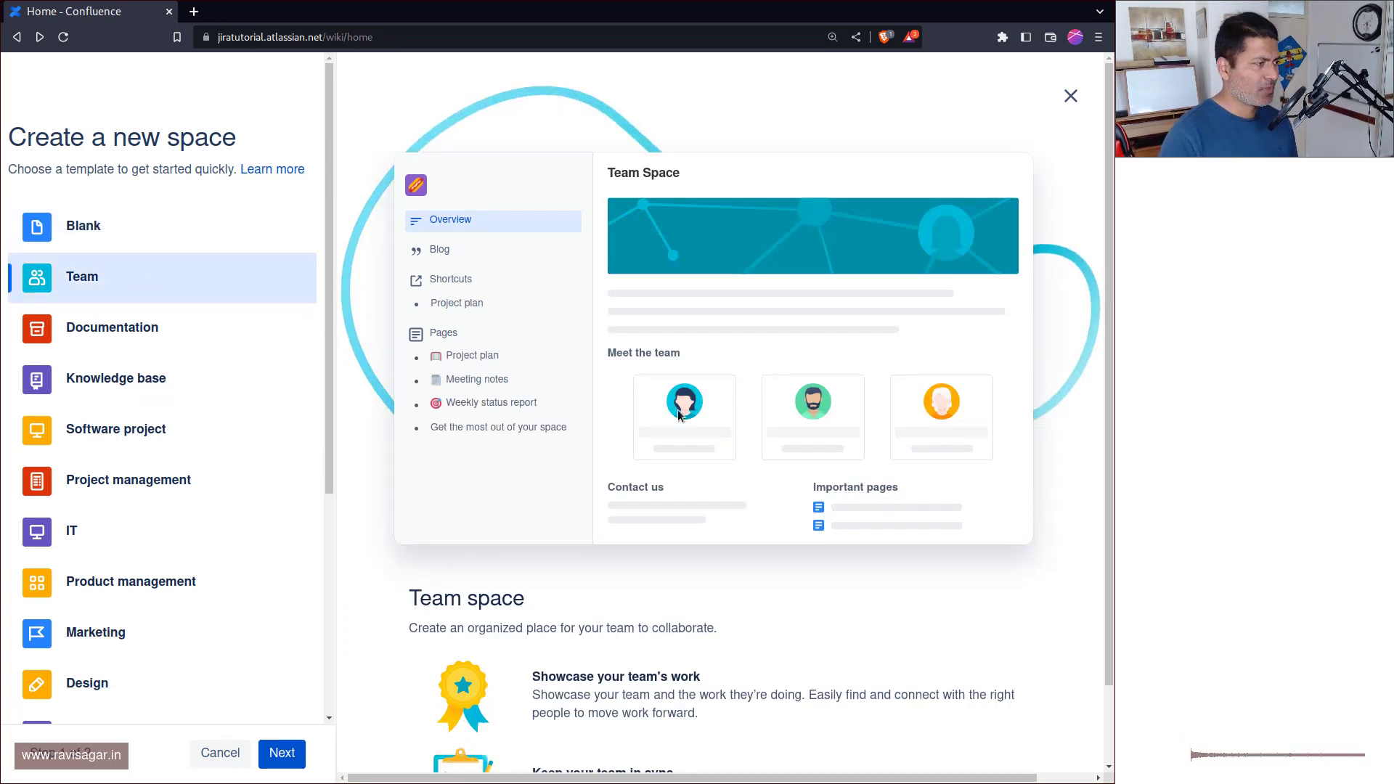
pyautogui.scroll(-1, 708, 421)
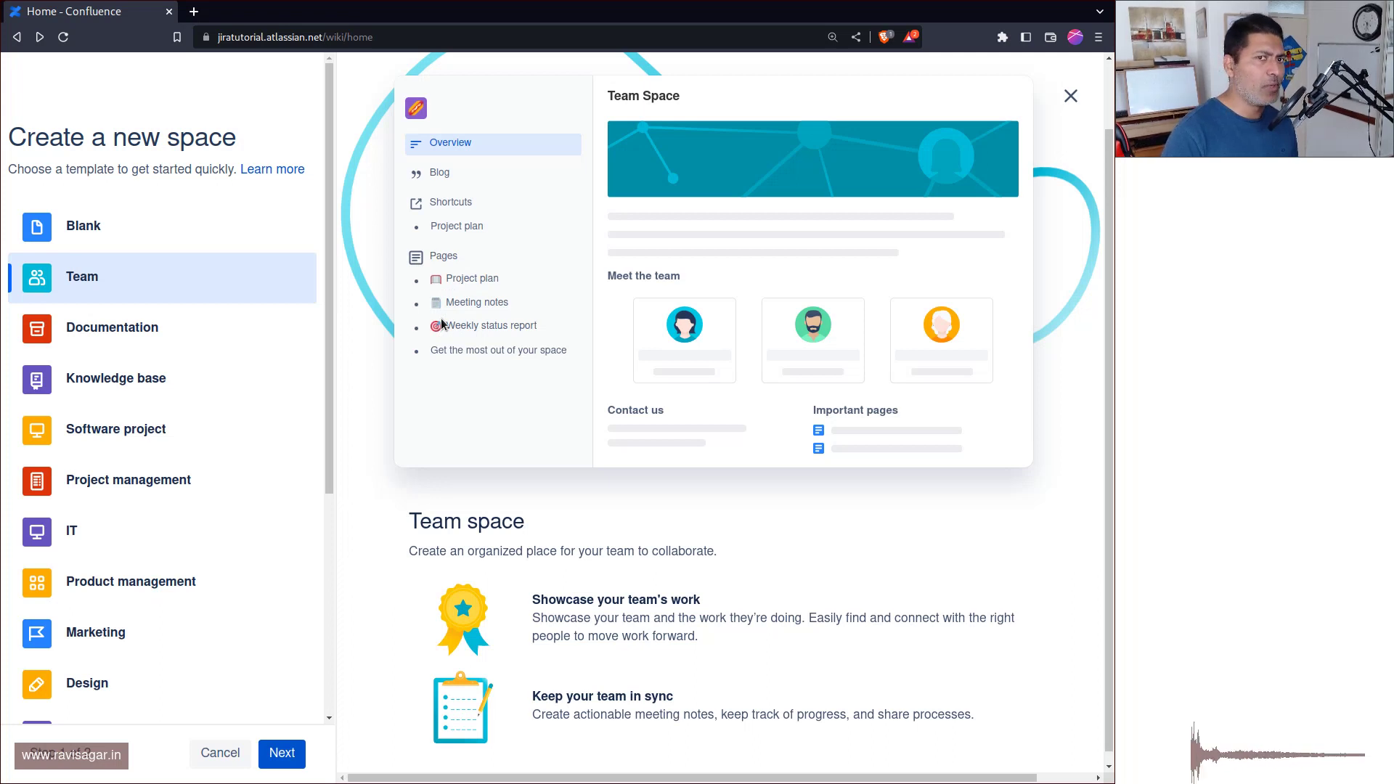
pyautogui.scroll(-1, 668, 527)
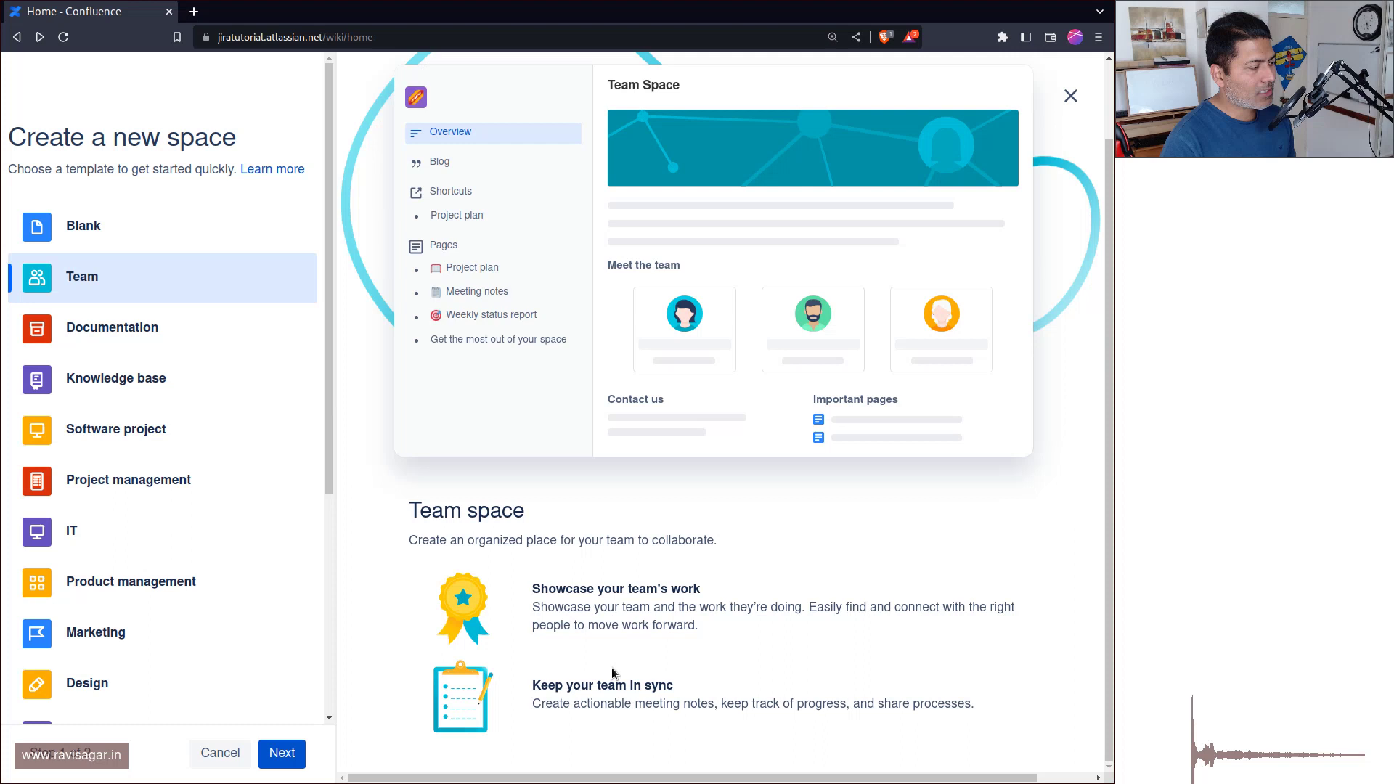
pyautogui.scroll(2, 555, 588)
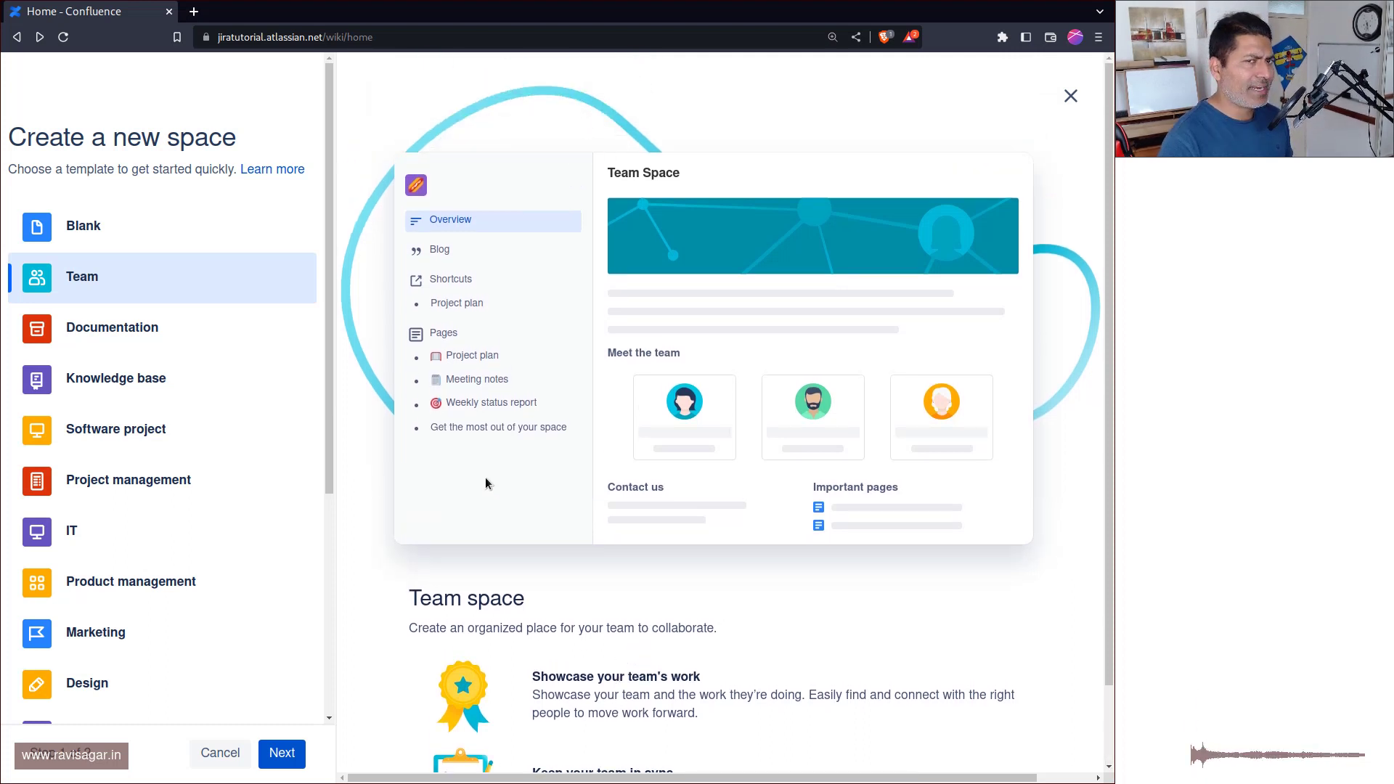
pyautogui.click(156, 342)
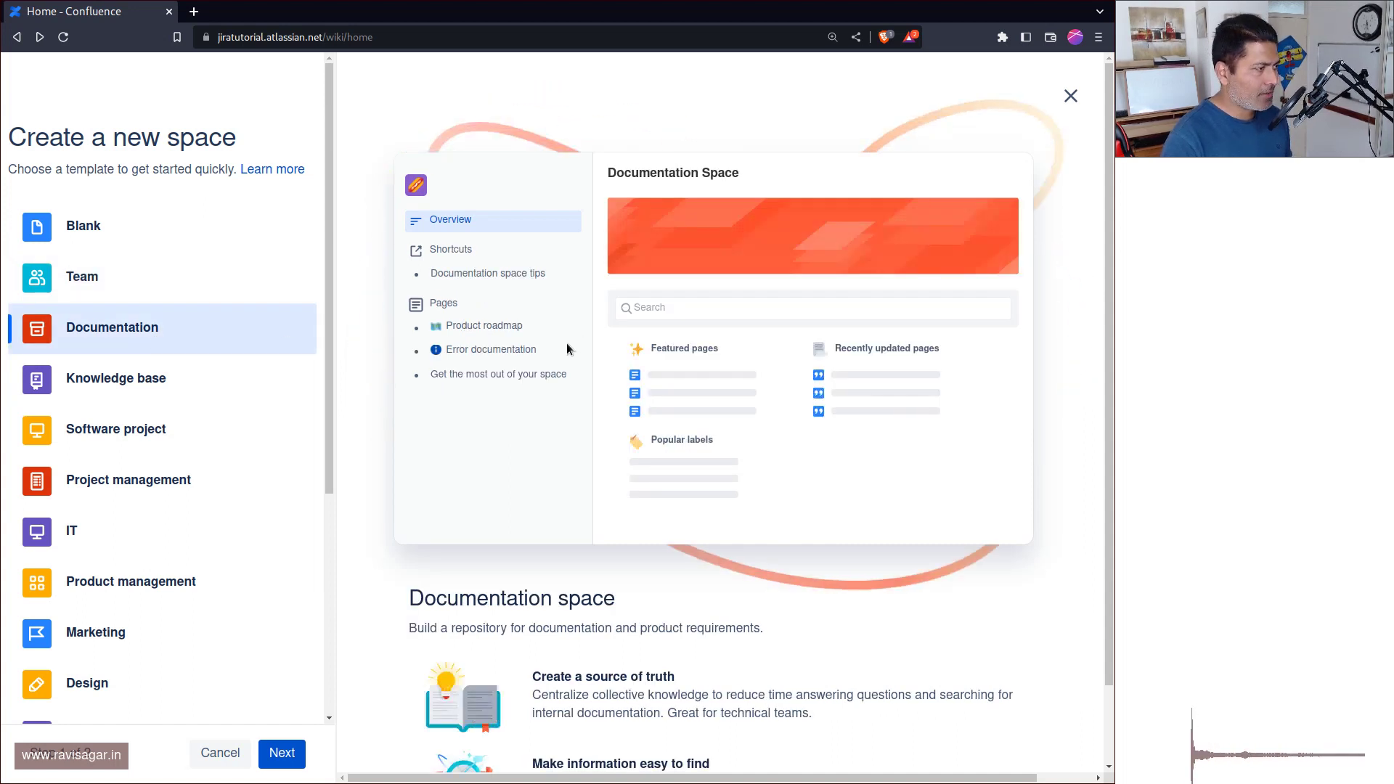
pyautogui.scroll(-1, 624, 435)
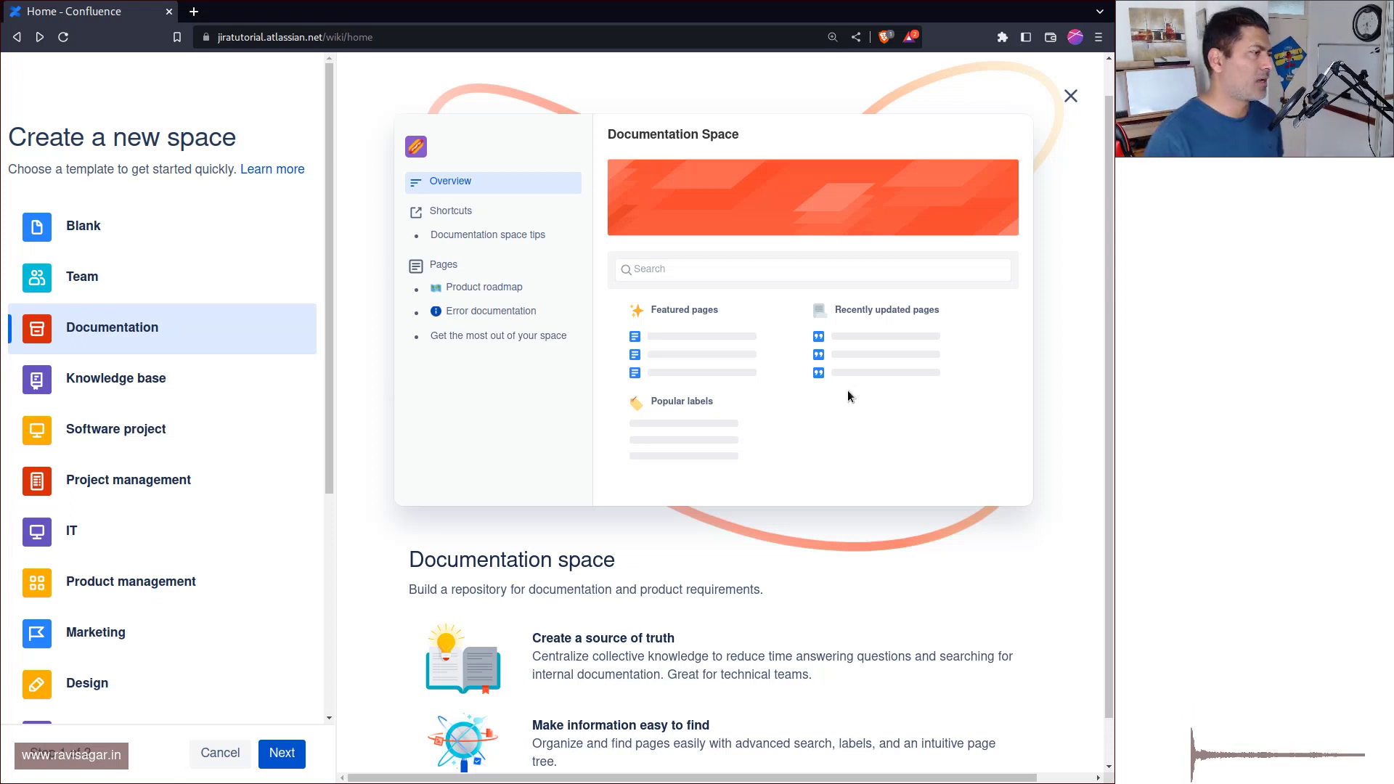
pyautogui.click(127, 392)
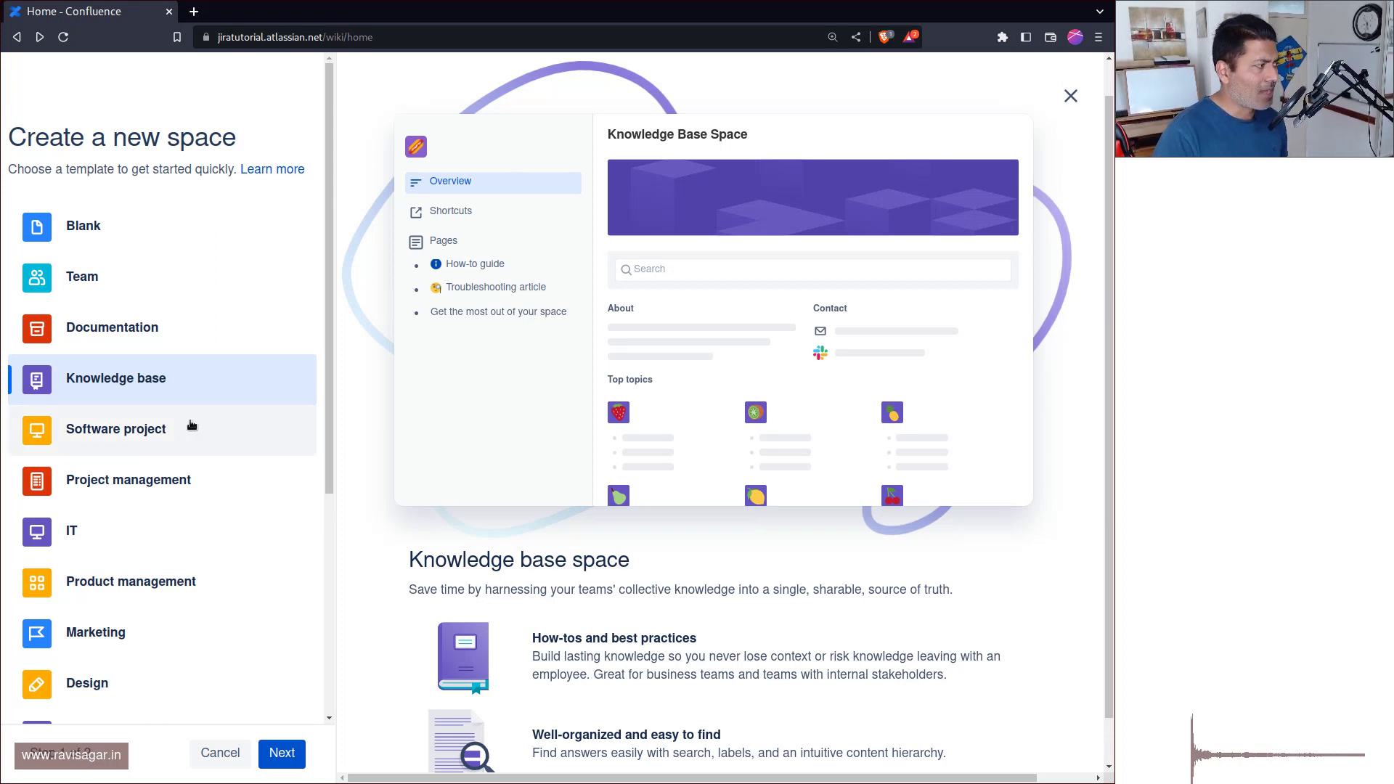
pyautogui.click(168, 431)
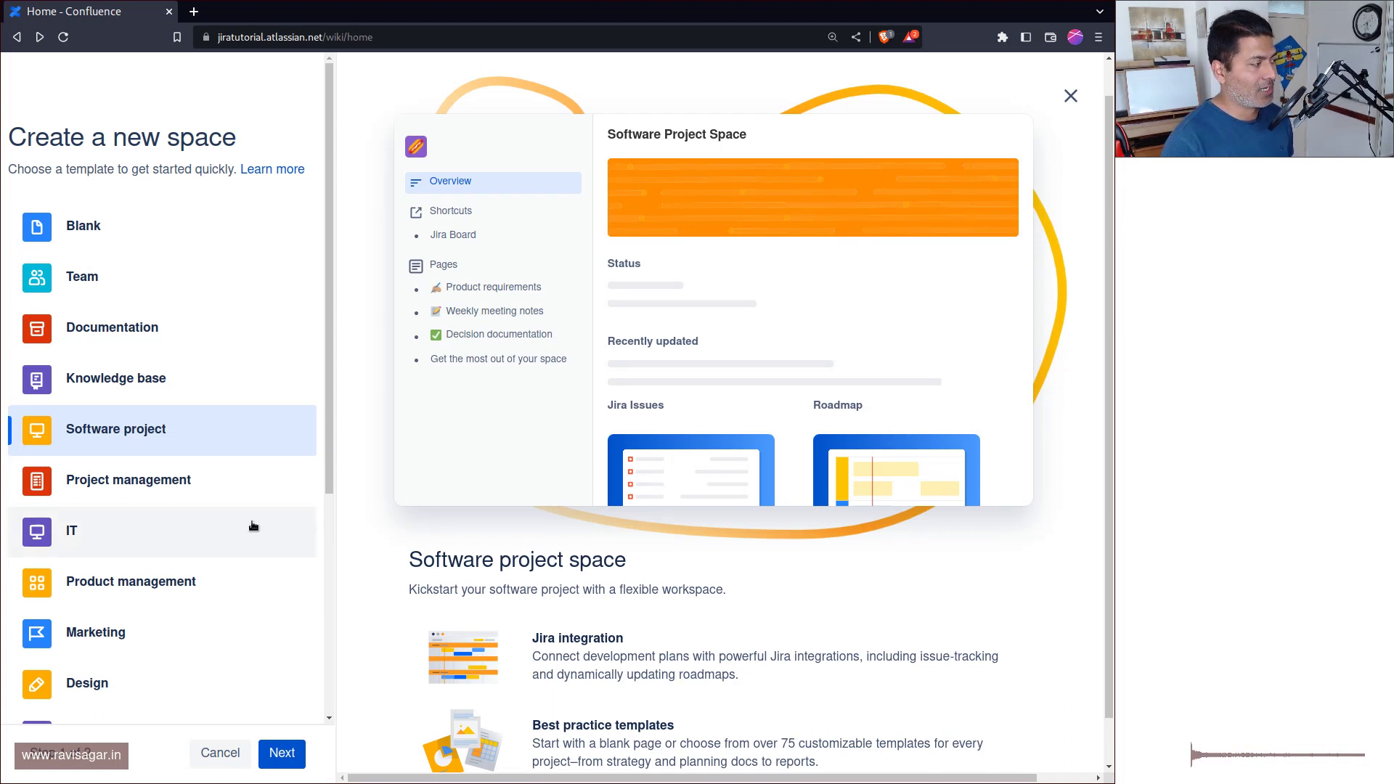
# - Preview the Project management, IT team, Product management, Marketing, Design, Customer support, Finance and Legal templates
pyautogui.click(192, 477)
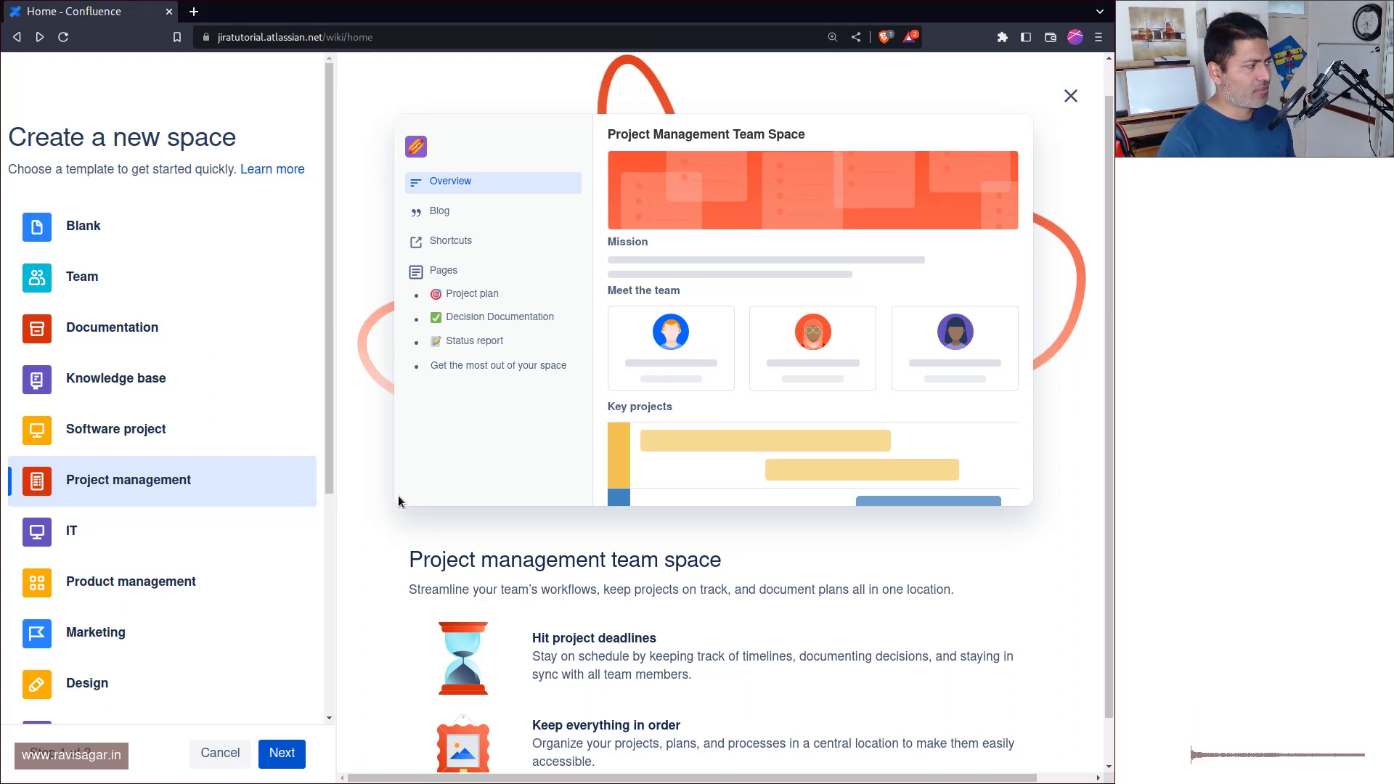
pyautogui.click(165, 534)
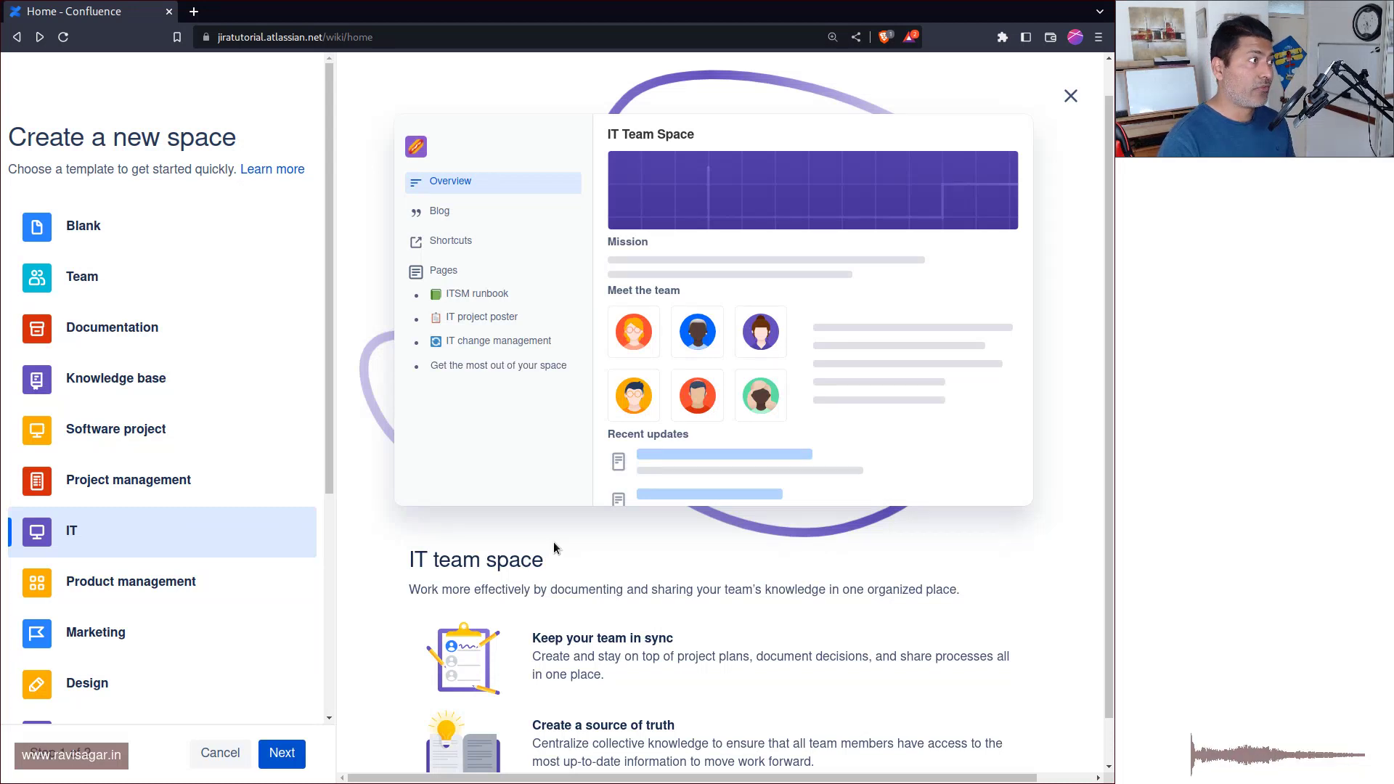
pyautogui.click(138, 584)
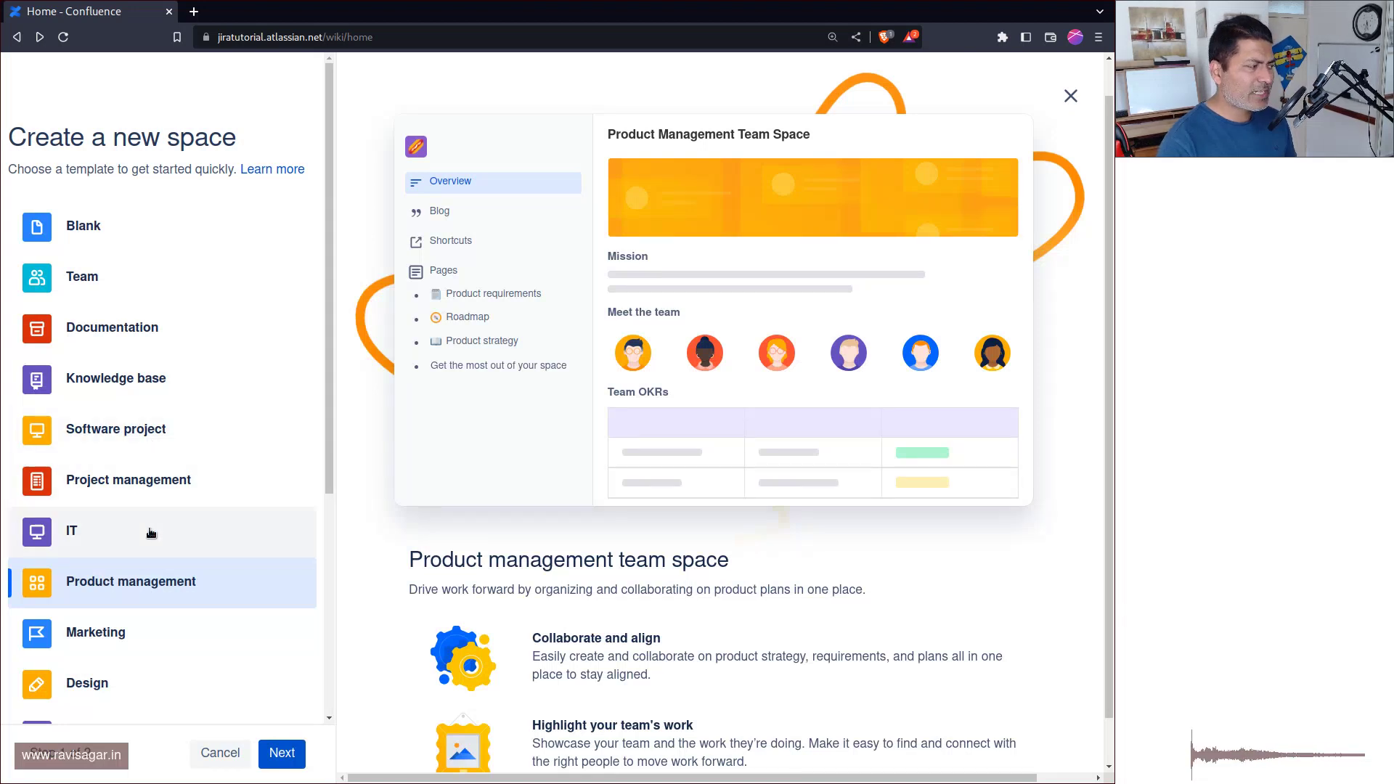
pyautogui.click(149, 617)
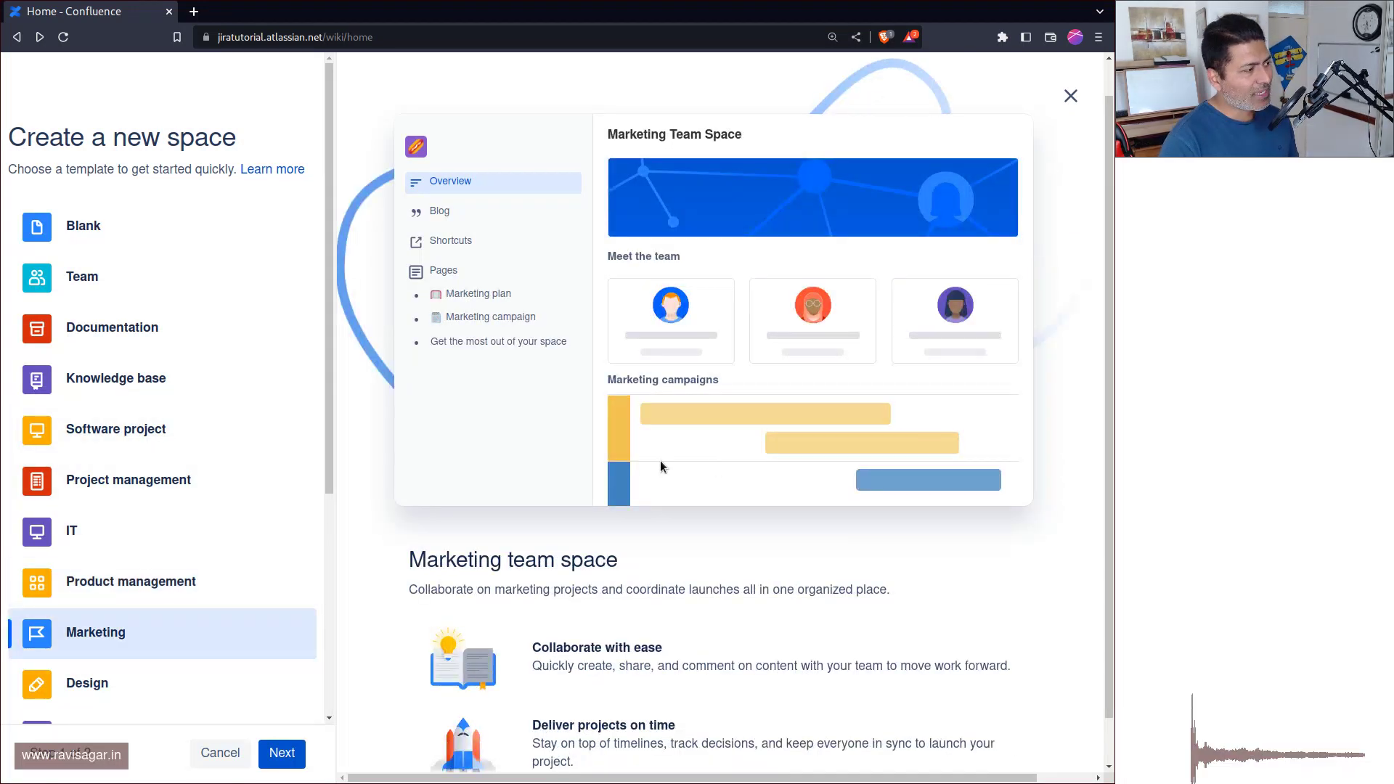
pyautogui.scroll(-1, 722, 526)
pyautogui.scroll(-2, 87, 580)
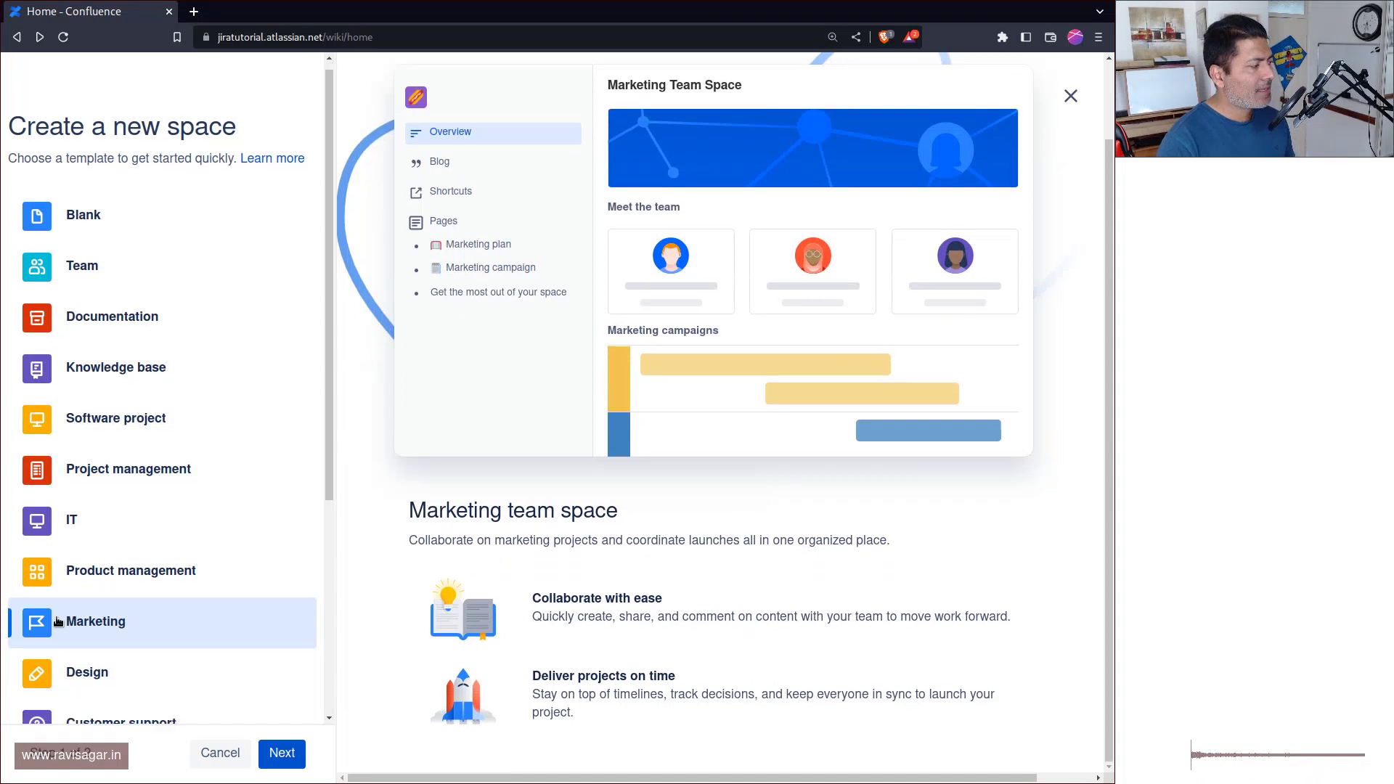
pyautogui.click(114, 538)
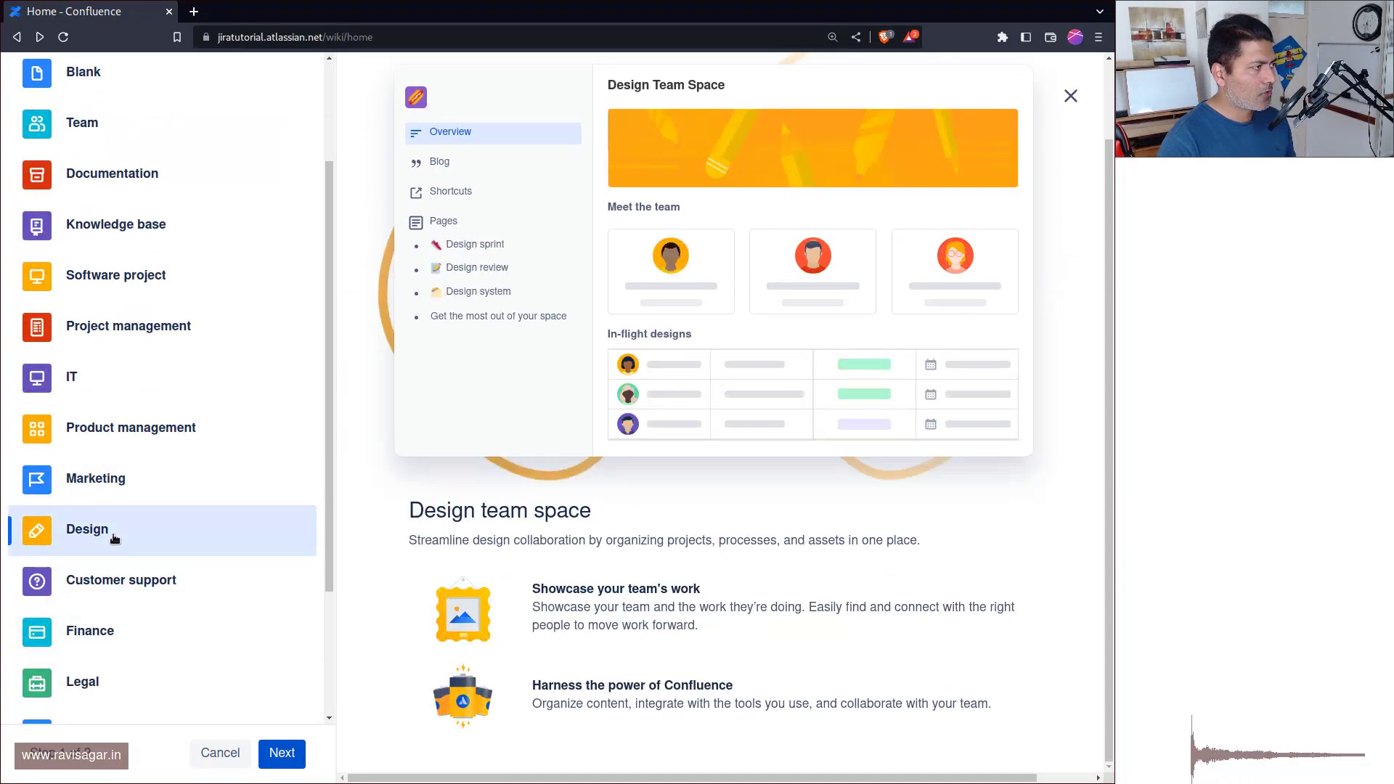
pyautogui.click(148, 577)
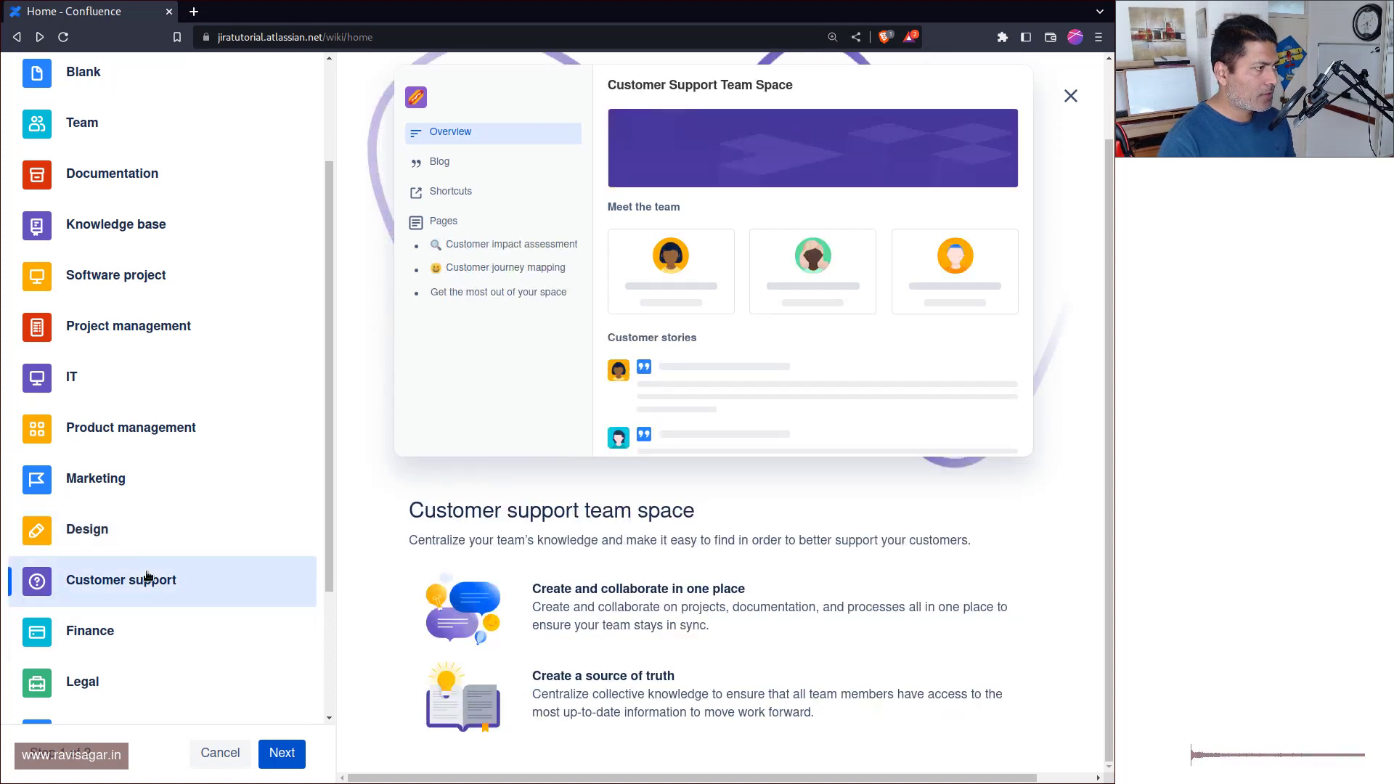
pyautogui.click(146, 634)
pyautogui.click(129, 681)
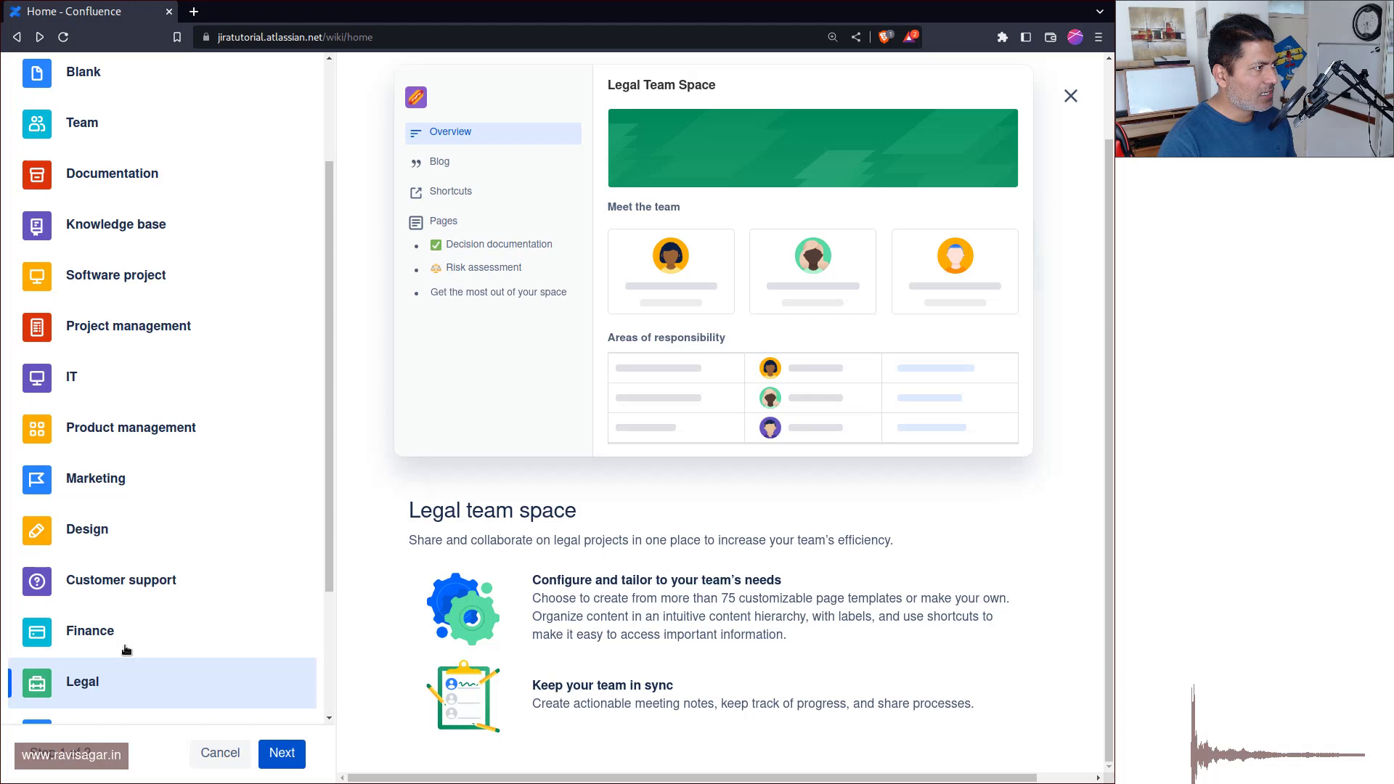
# - Preview the Sales, Human resources and Research templates, then select the Blank template
pyautogui.scroll(-3, 139, 595)
pyautogui.click(139, 596)
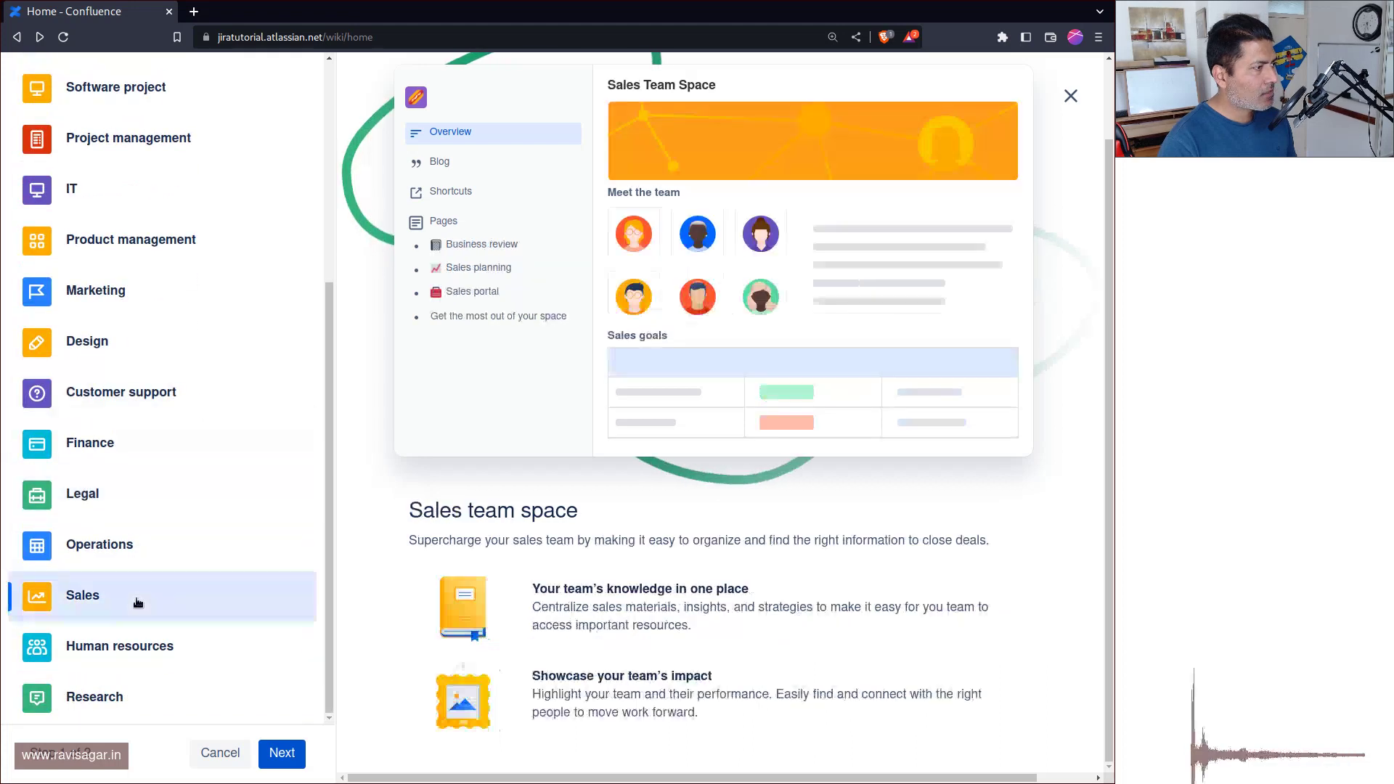
pyautogui.click(142, 652)
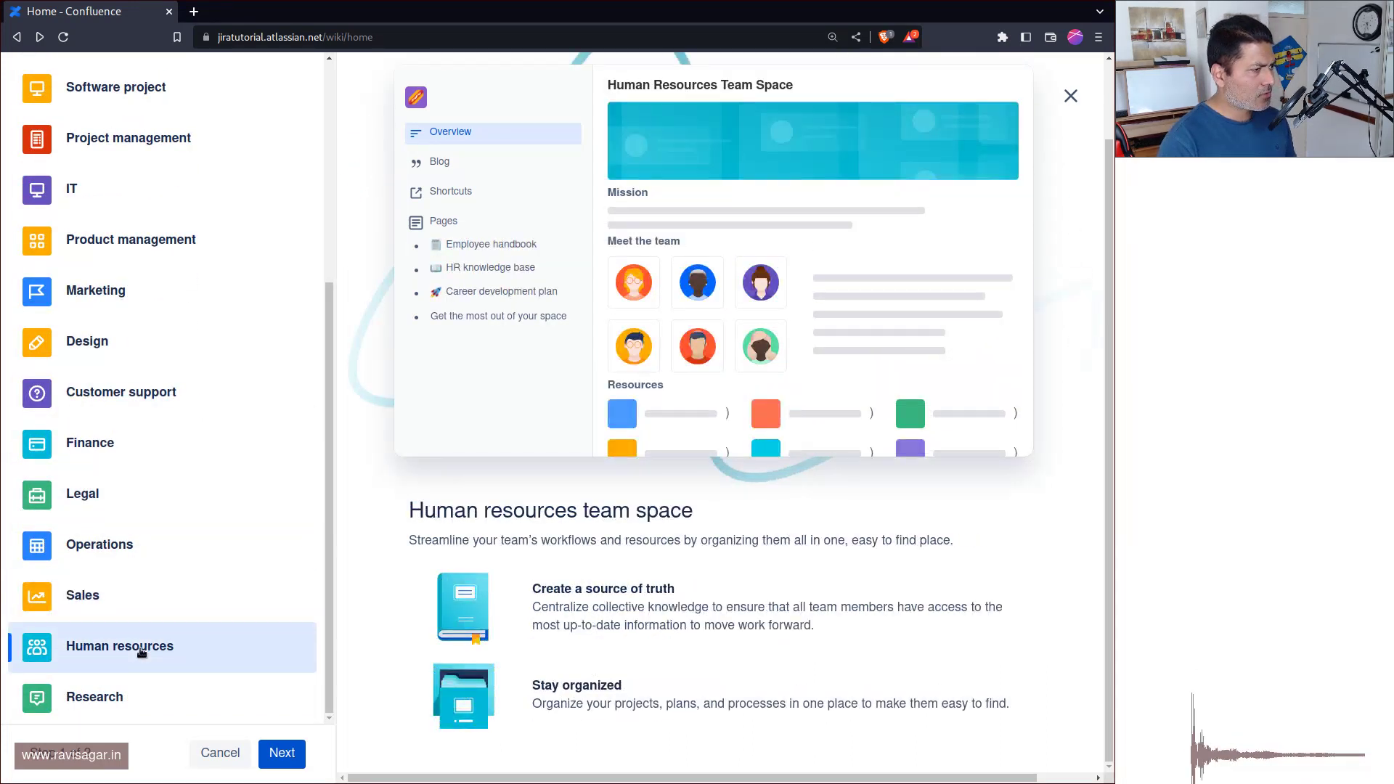
pyautogui.click(122, 700)
pyautogui.scroll(5, 233, 407)
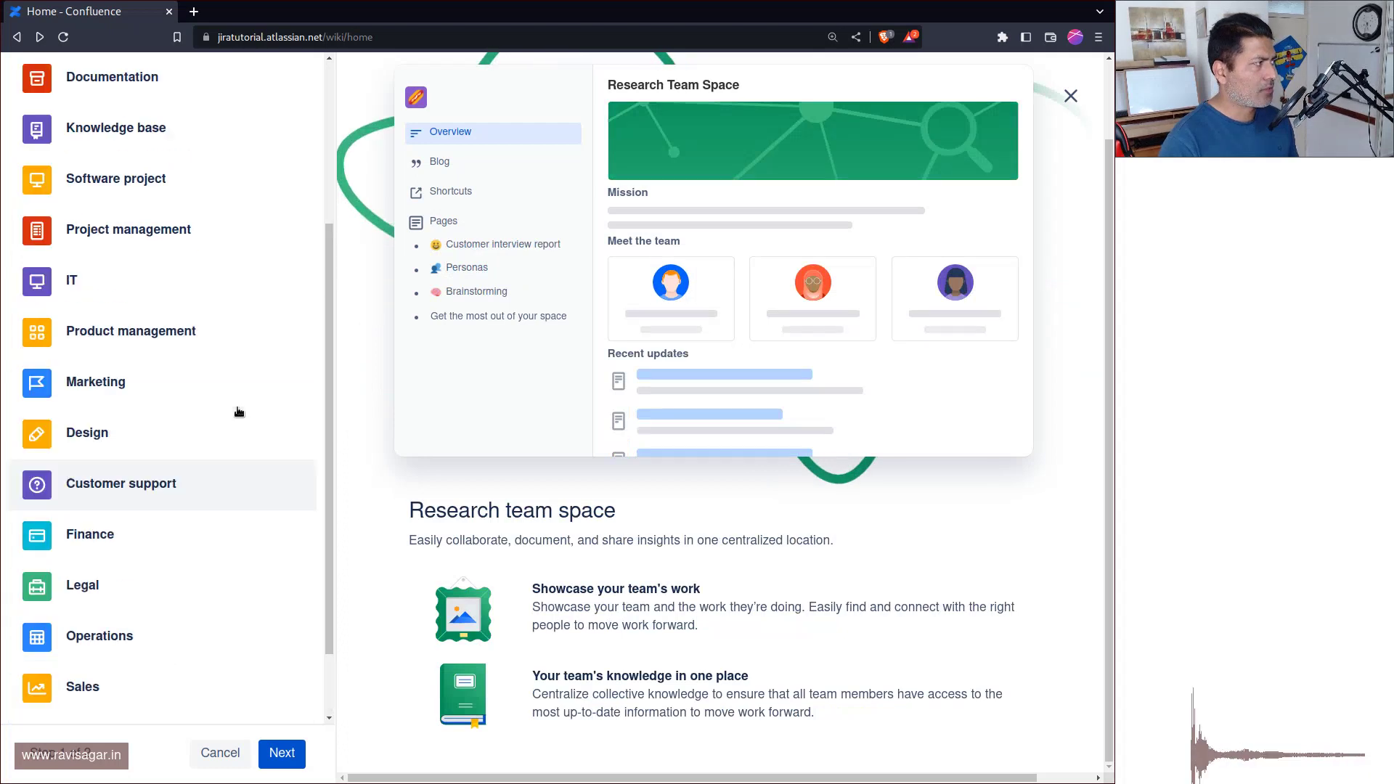
pyautogui.click(133, 224)
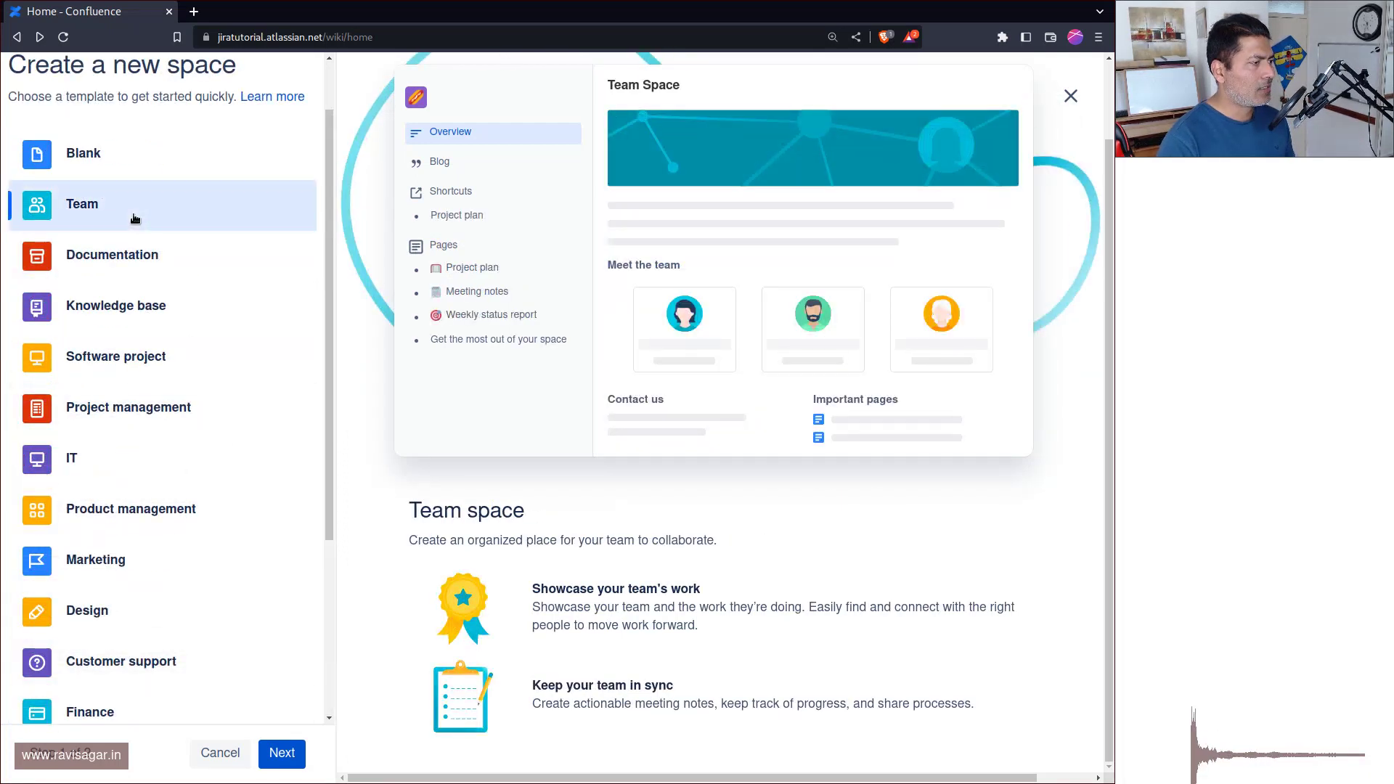
pyautogui.click(113, 174)
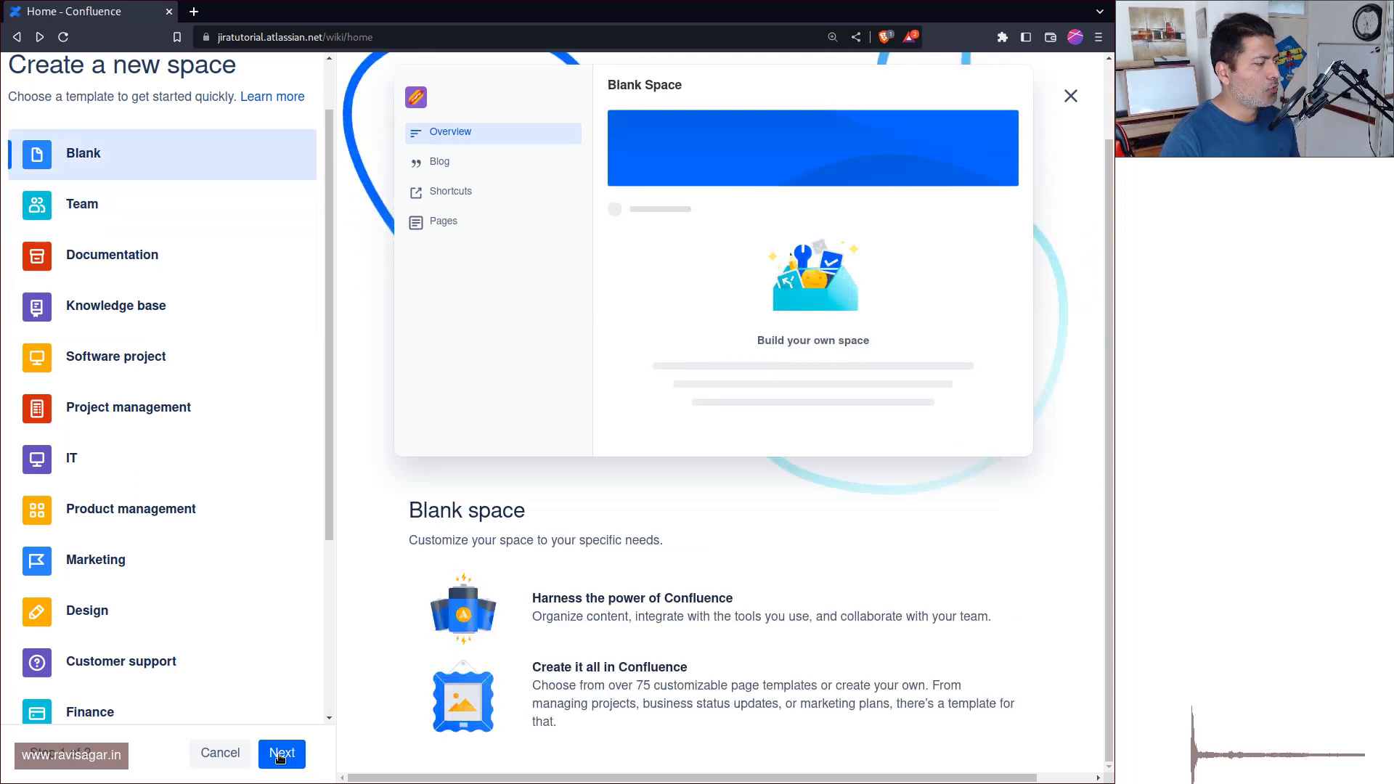
# - Name the new blank space 'Blank Space' and create it
pyautogui.click(303, 762)
pyautogui.click(177, 361)
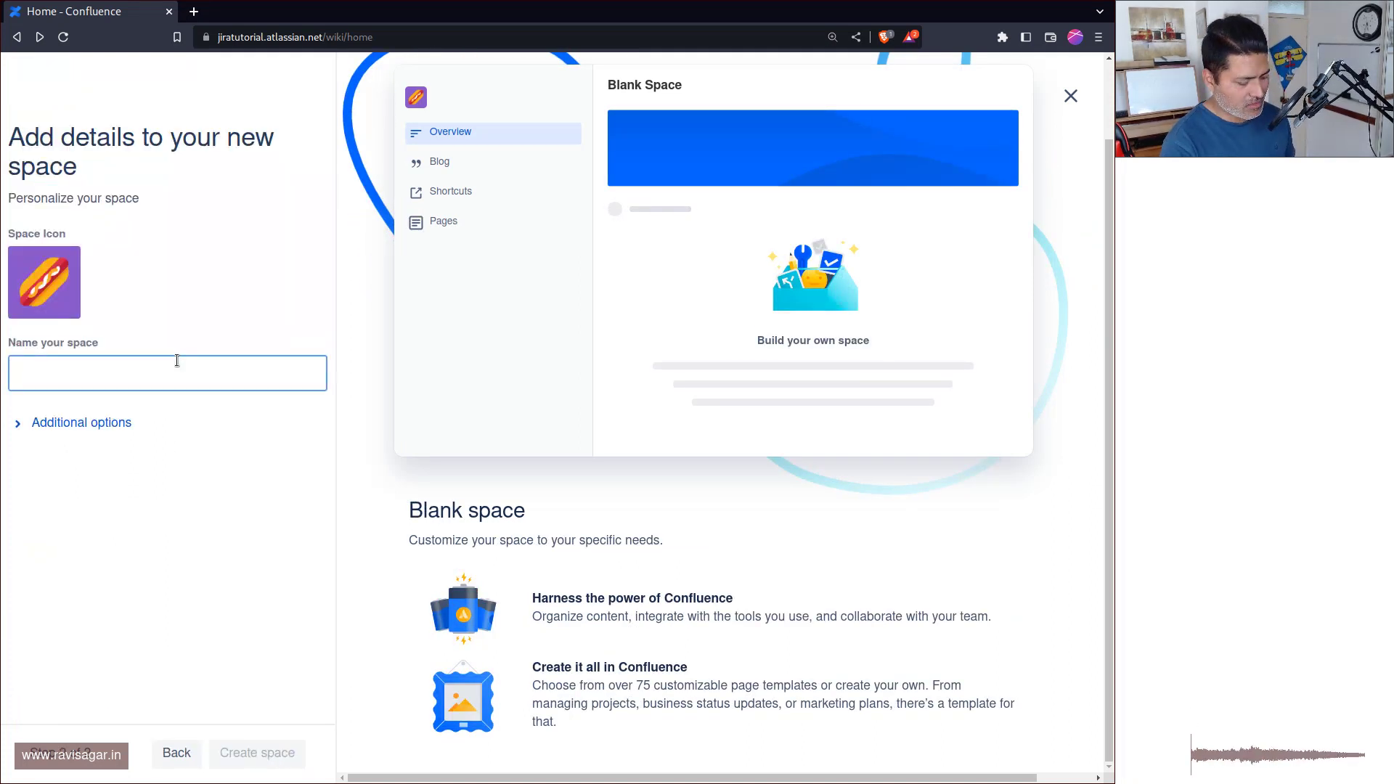
pyautogui.write('Blank')
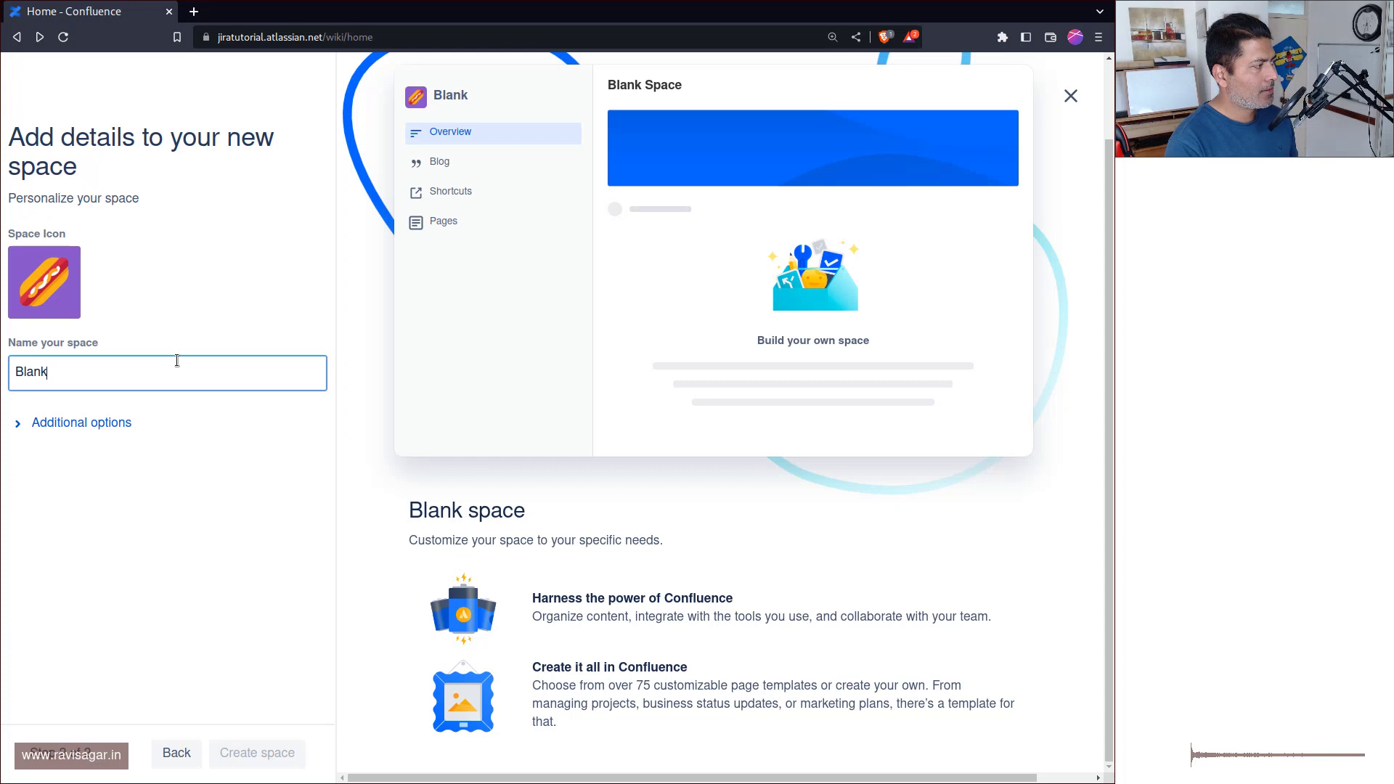
pyautogui.write(' Space')
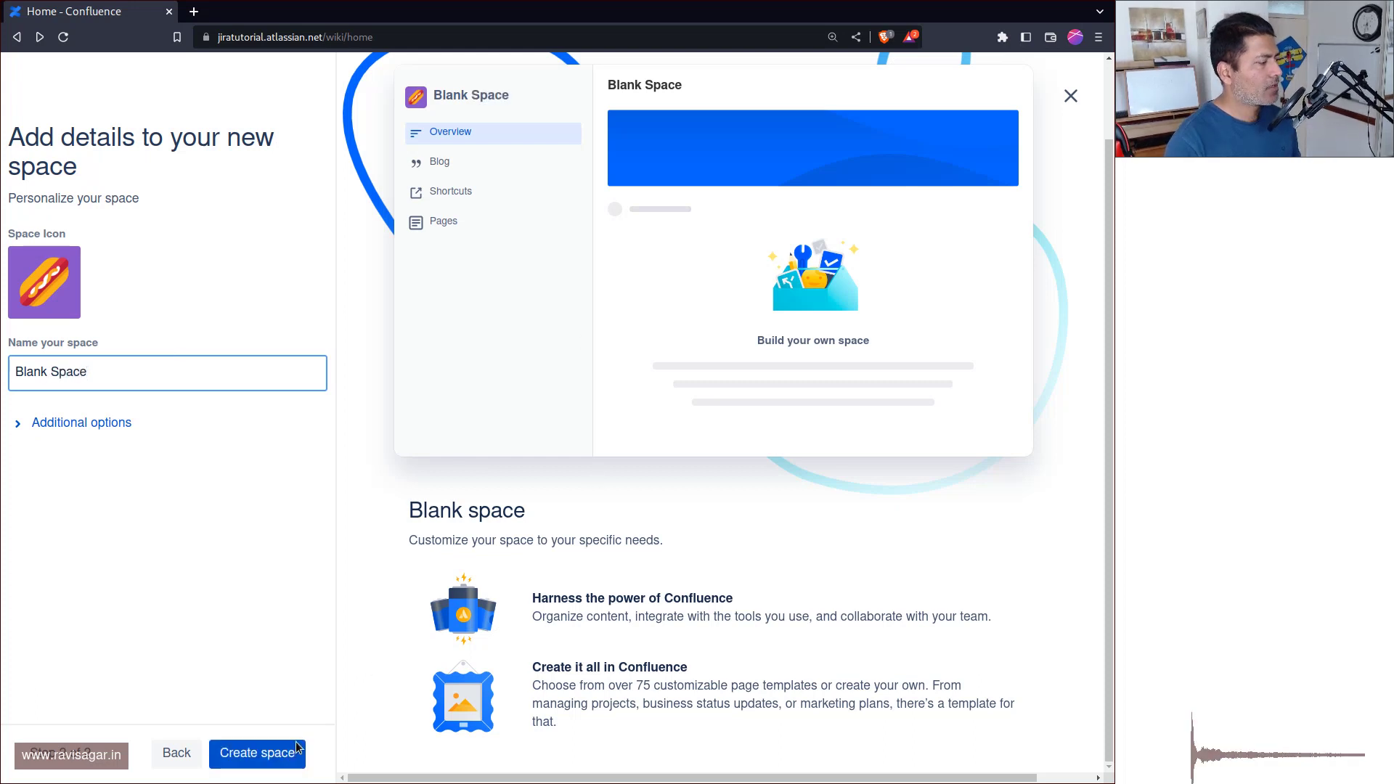
pyautogui.click(250, 750)
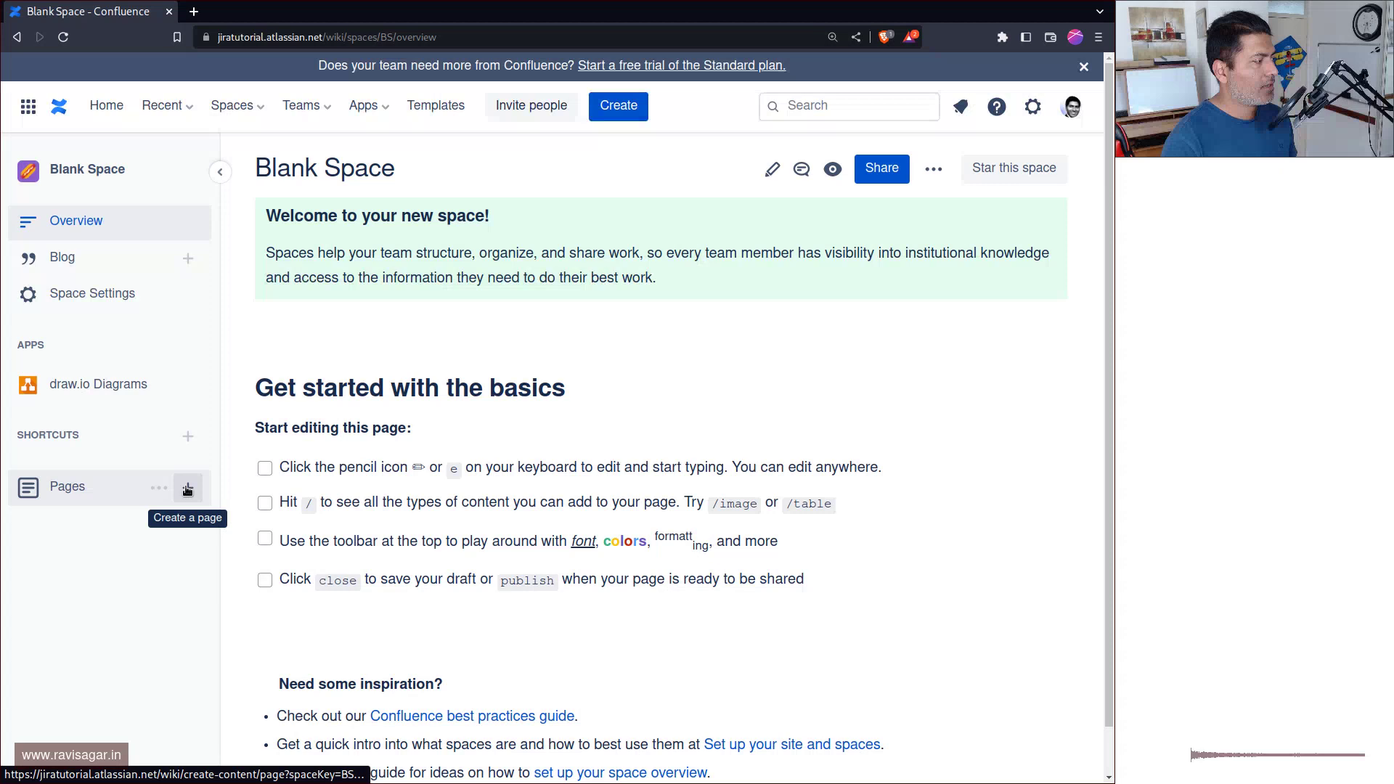
# - Publish a page titled 'First page' with body text 'asfasdfsad', then go back to Blank Space
pyautogui.click(618, 109)
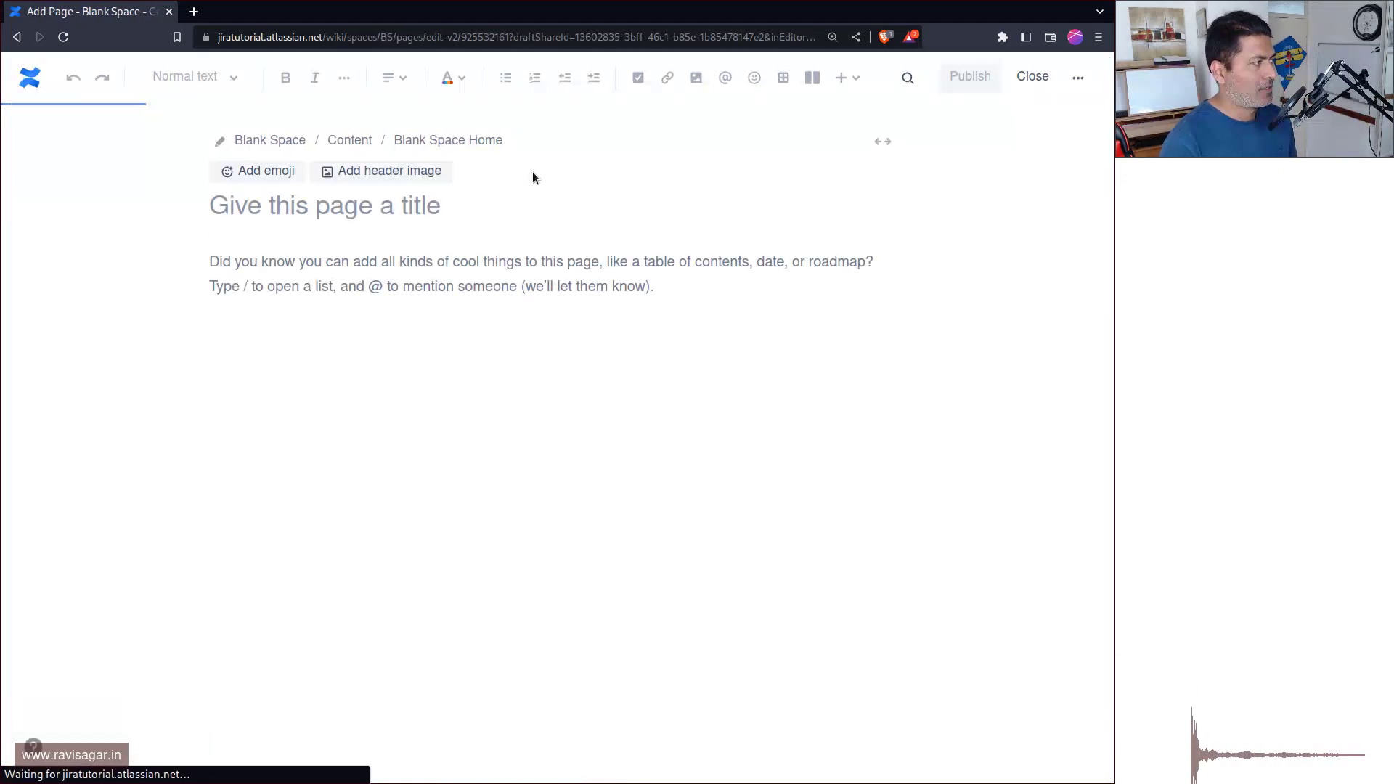
pyautogui.write('First page')
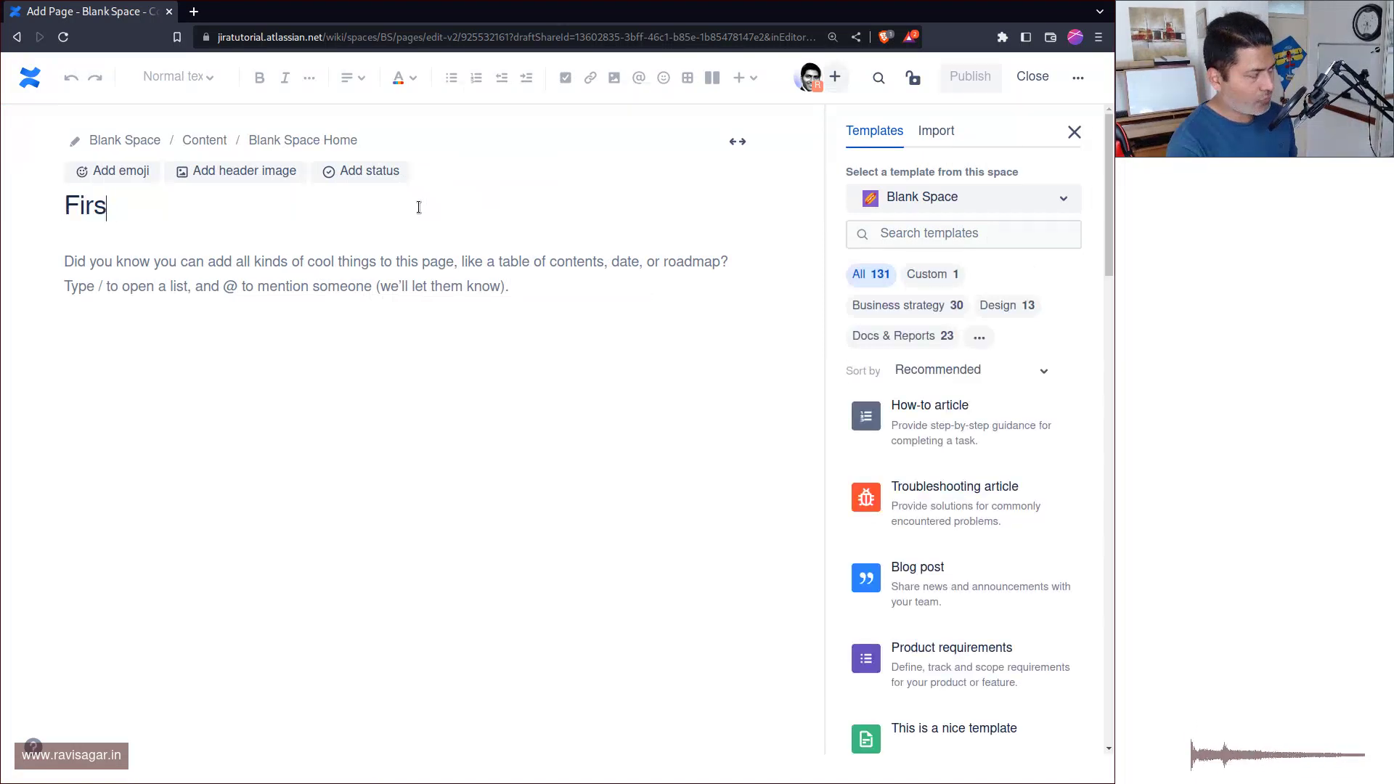
pyautogui.click(486, 258)
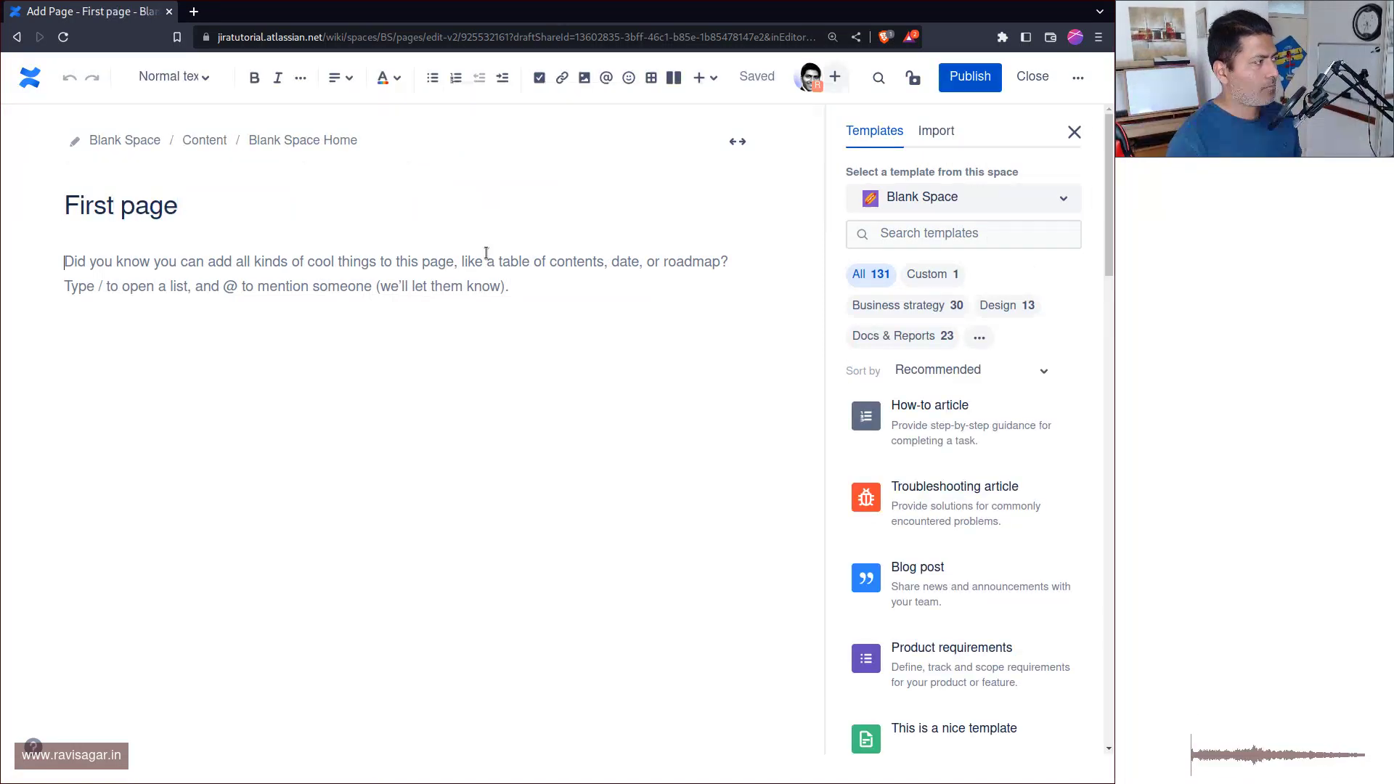
pyautogui.write('asfasdfsad')
pyautogui.click(976, 76)
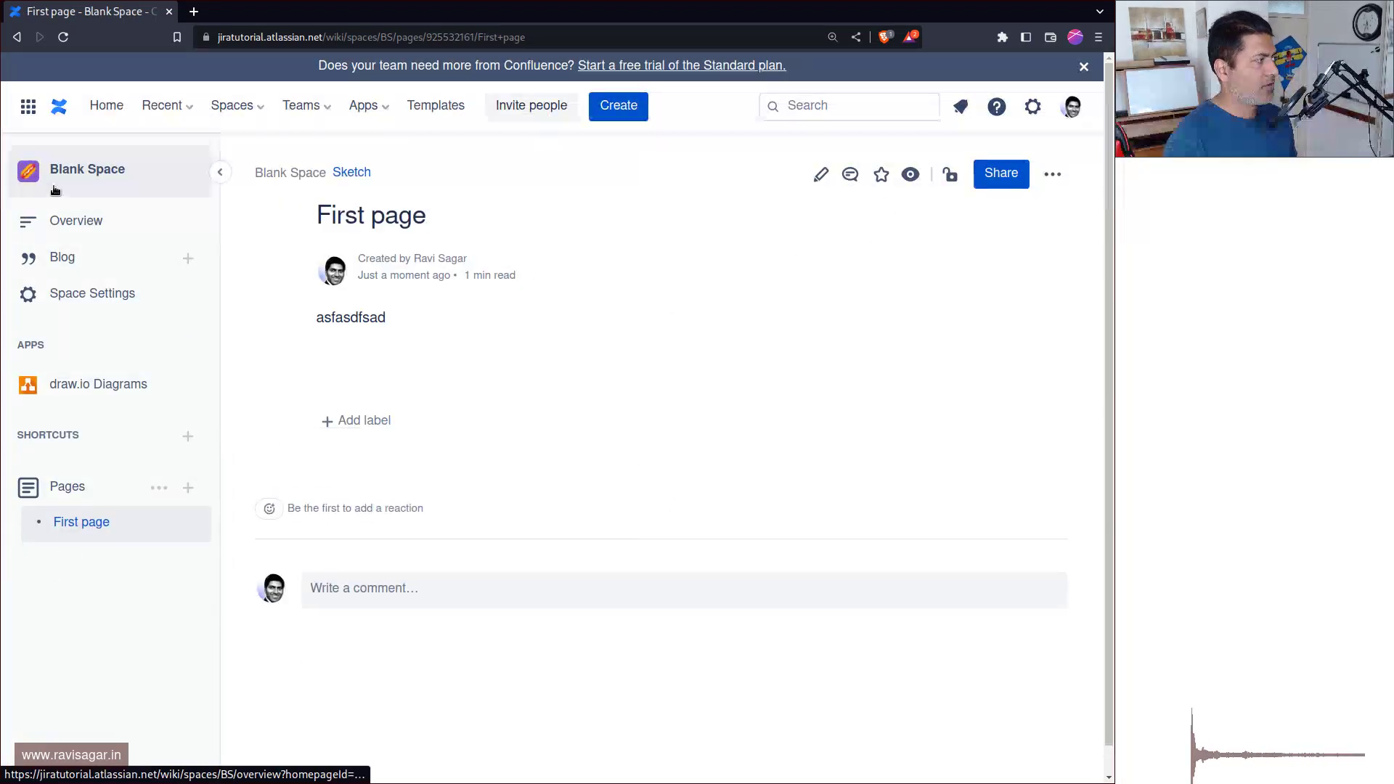
pyautogui.click(81, 174)
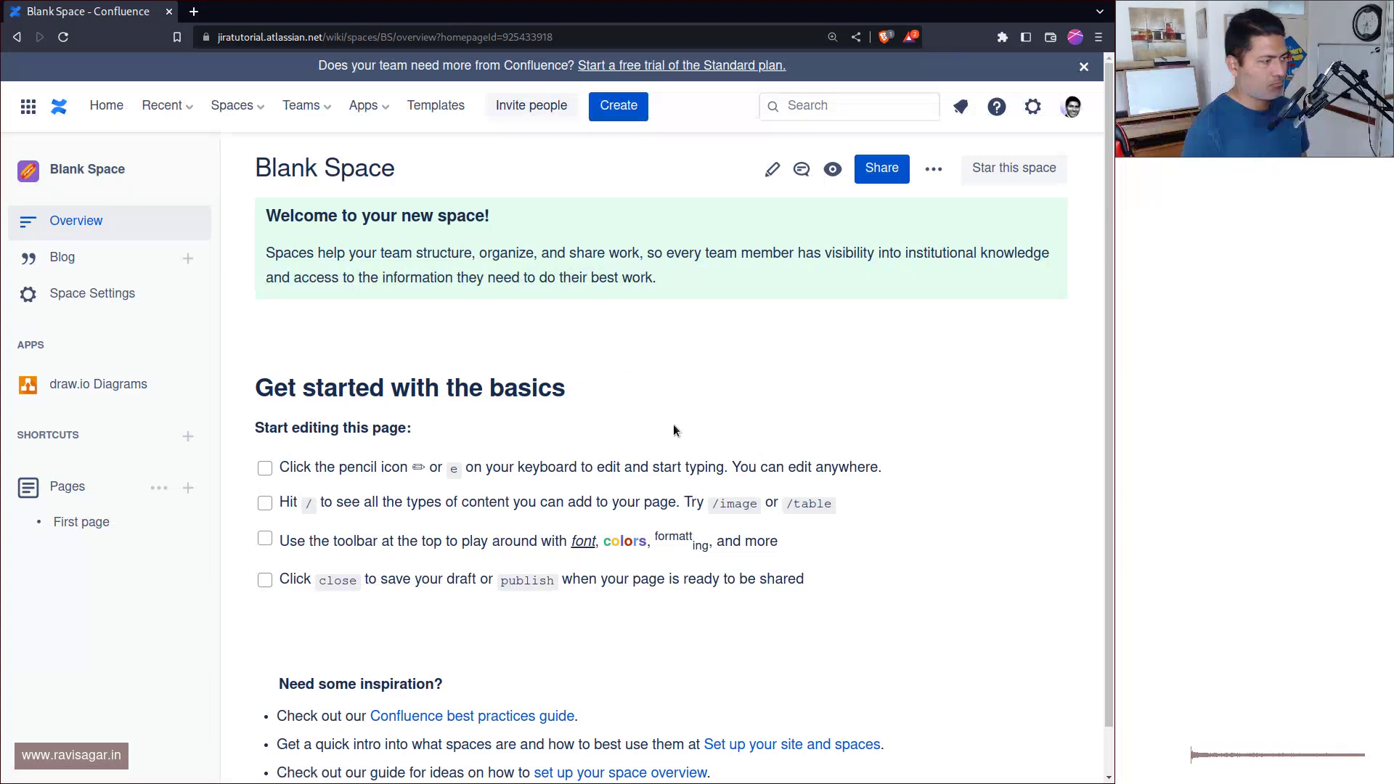
# - Clear all starter content from the Blank Space home page, enter 'This is my home page', and publish
pyautogui.scroll(-1, 653, 428)
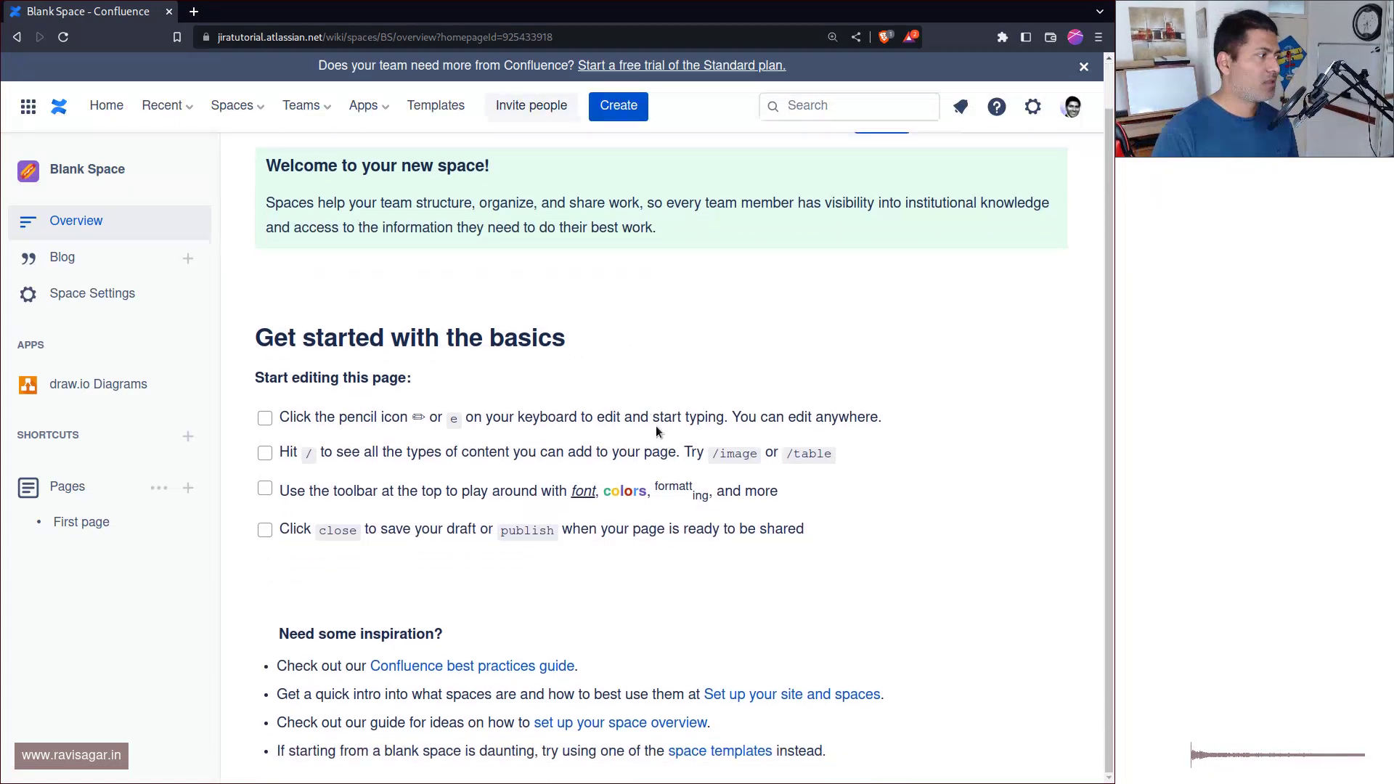
pyautogui.scroll(1, 711, 326)
pyautogui.click(773, 170)
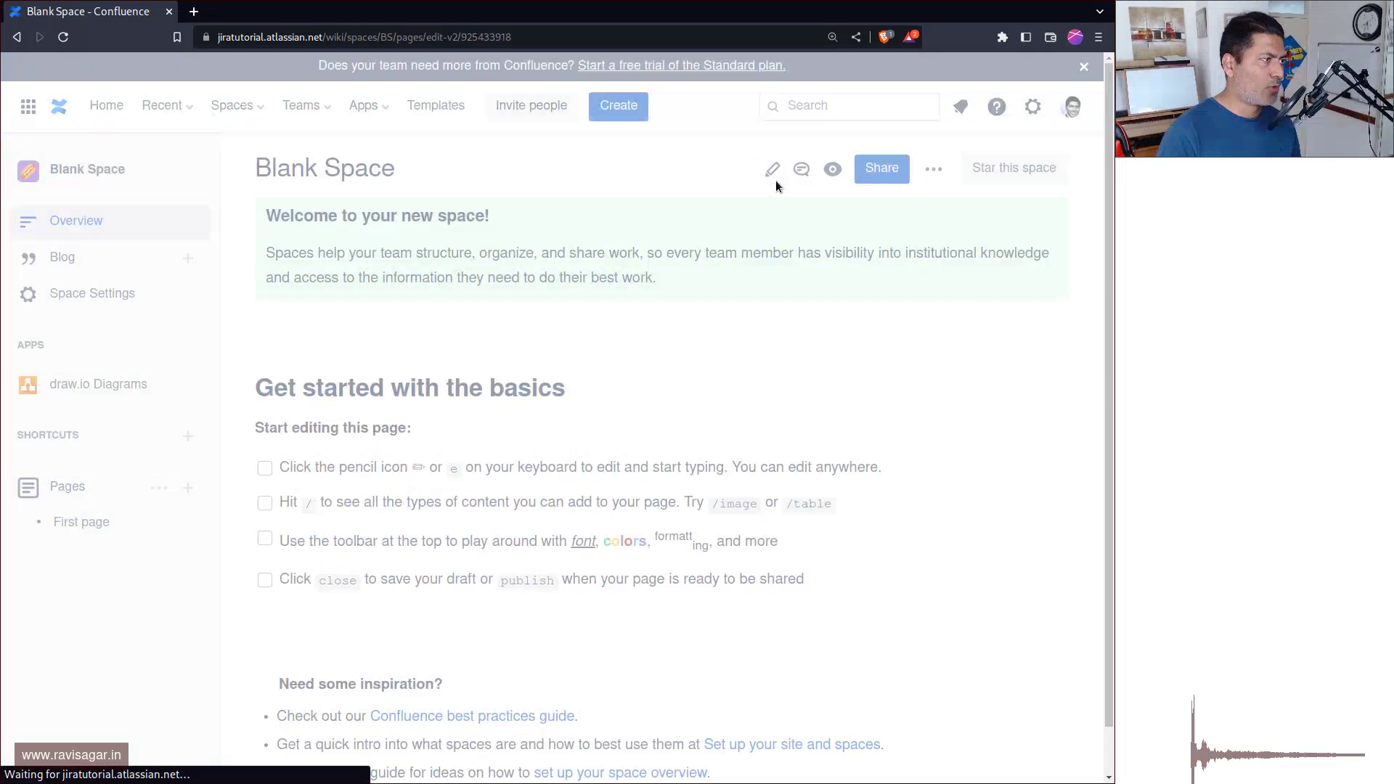
pyautogui.click(333, 459)
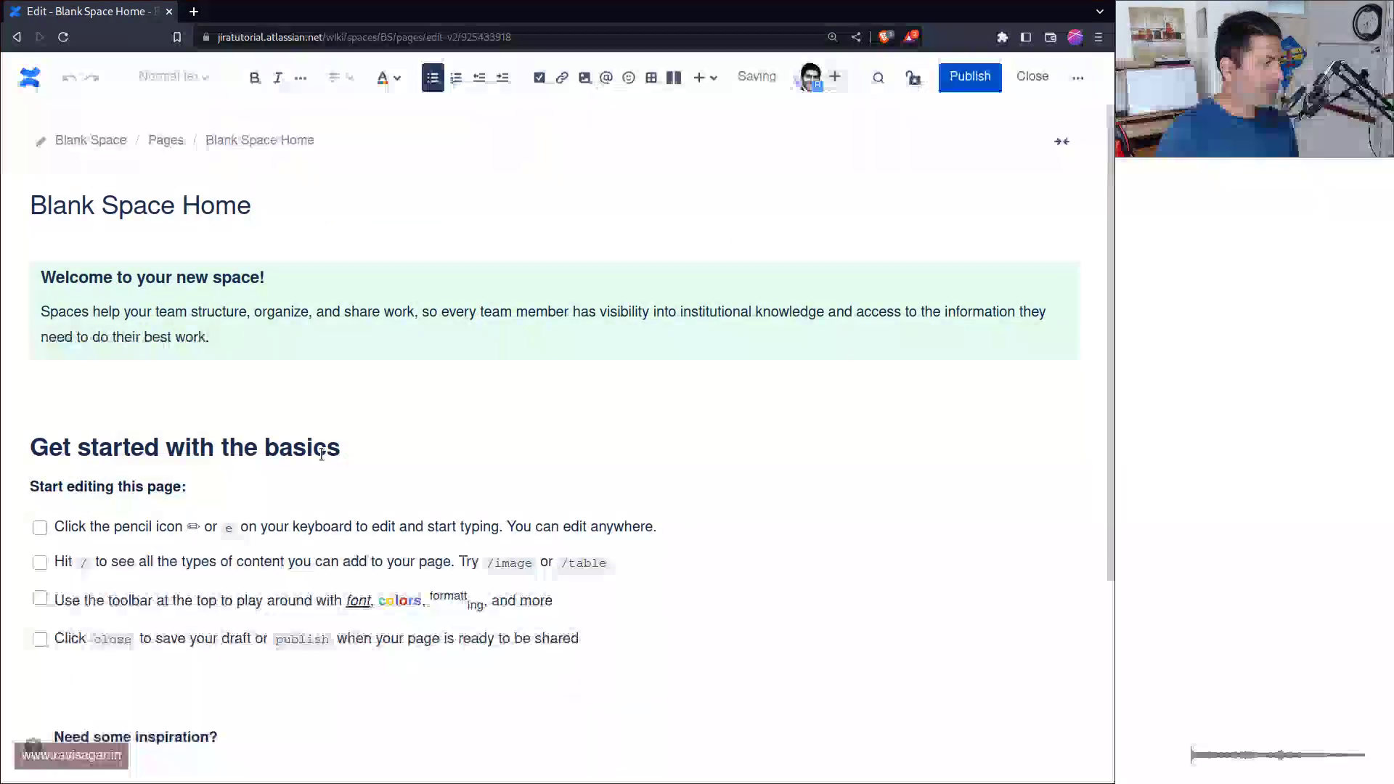
pyautogui.hotkey('ctrl', 'a')
pyautogui.press('BackSpace')
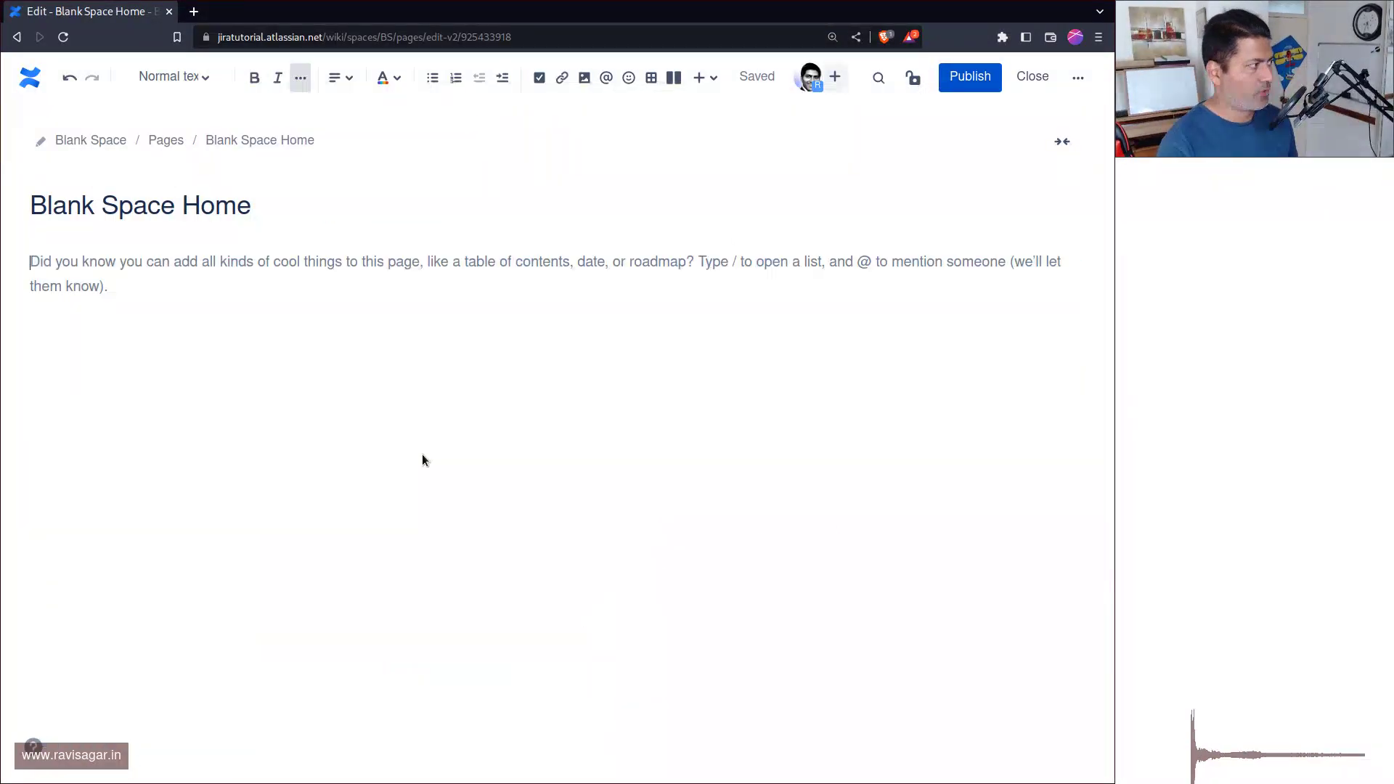
pyautogui.write('This is th')
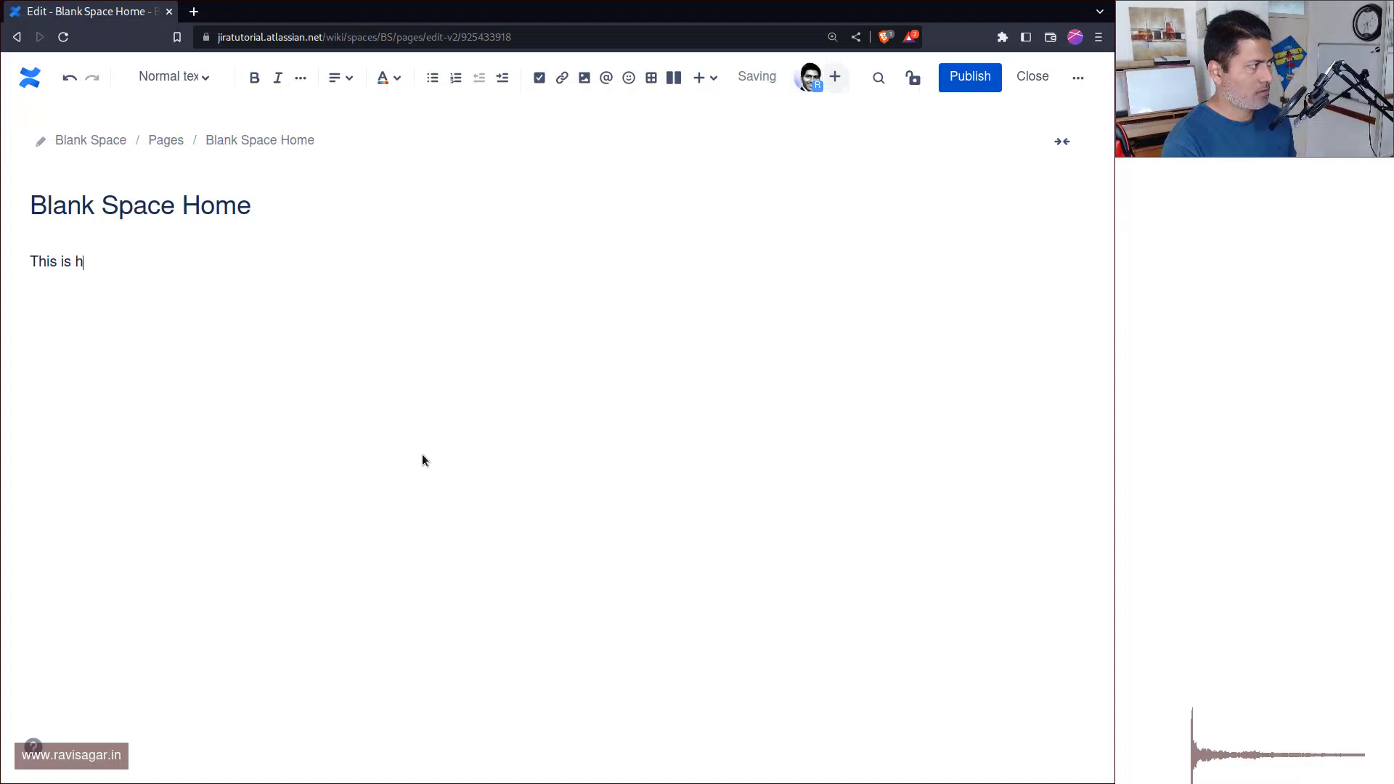
pyautogui.press('BackSpace')
pyautogui.press('BackSpace')
pyautogui.write('my home page')
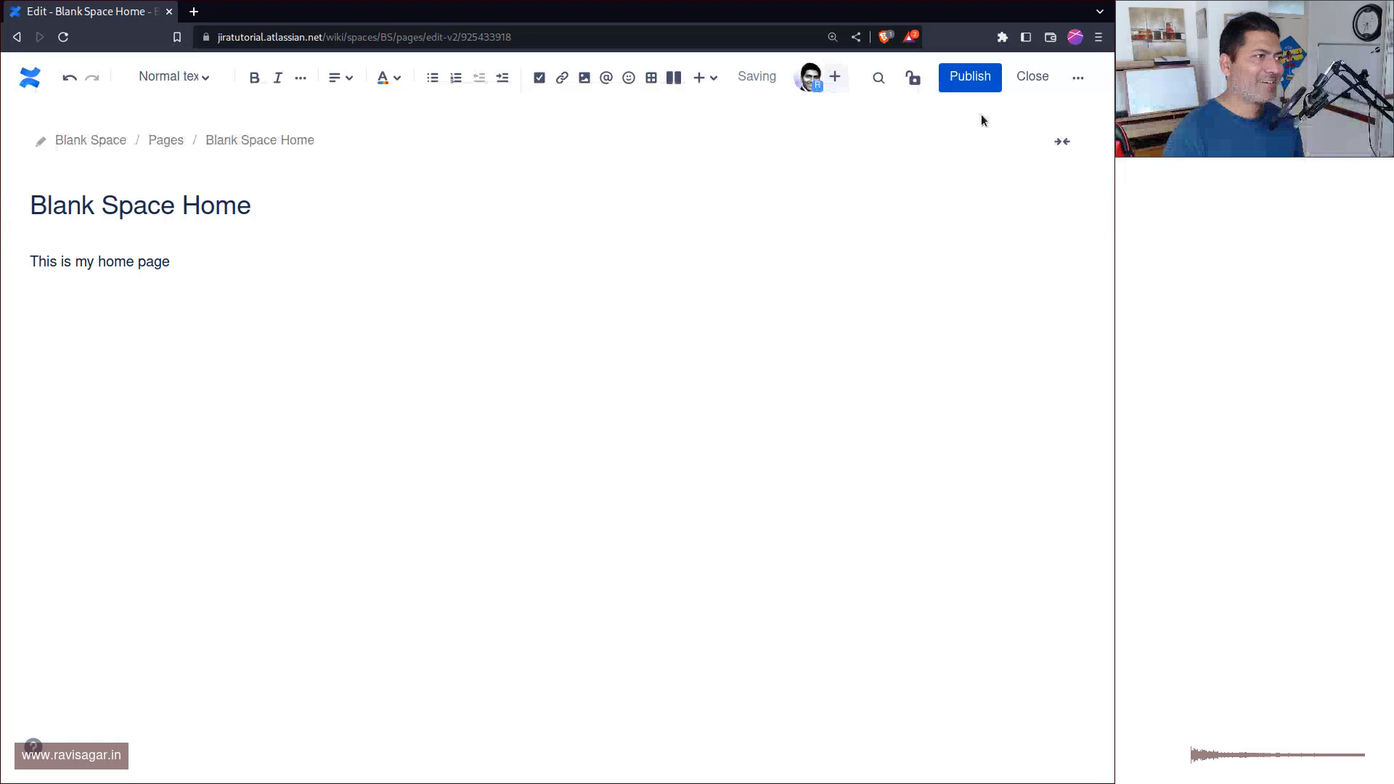
pyautogui.click(974, 80)
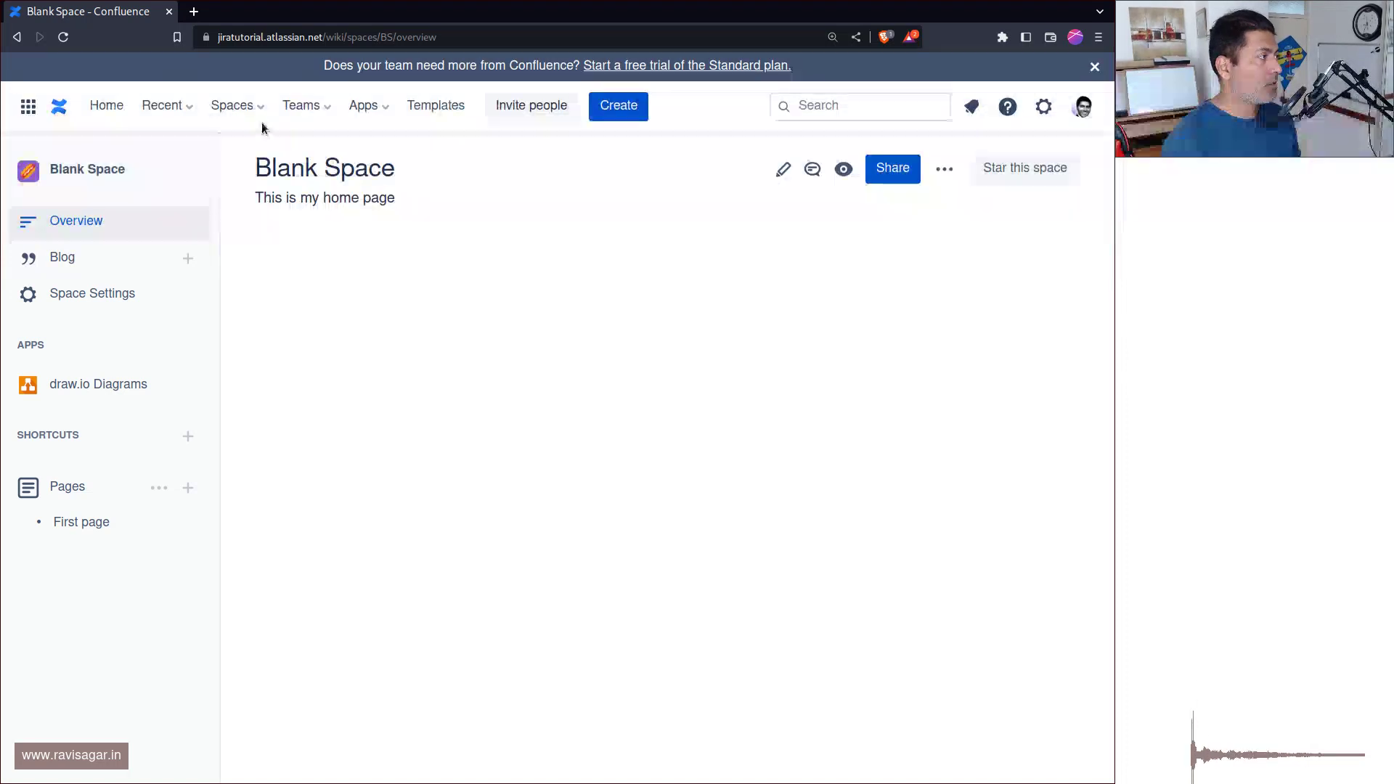
# - Create a space from the Team template named 'Team Space'
pyautogui.click(243, 107)
pyautogui.click(318, 469)
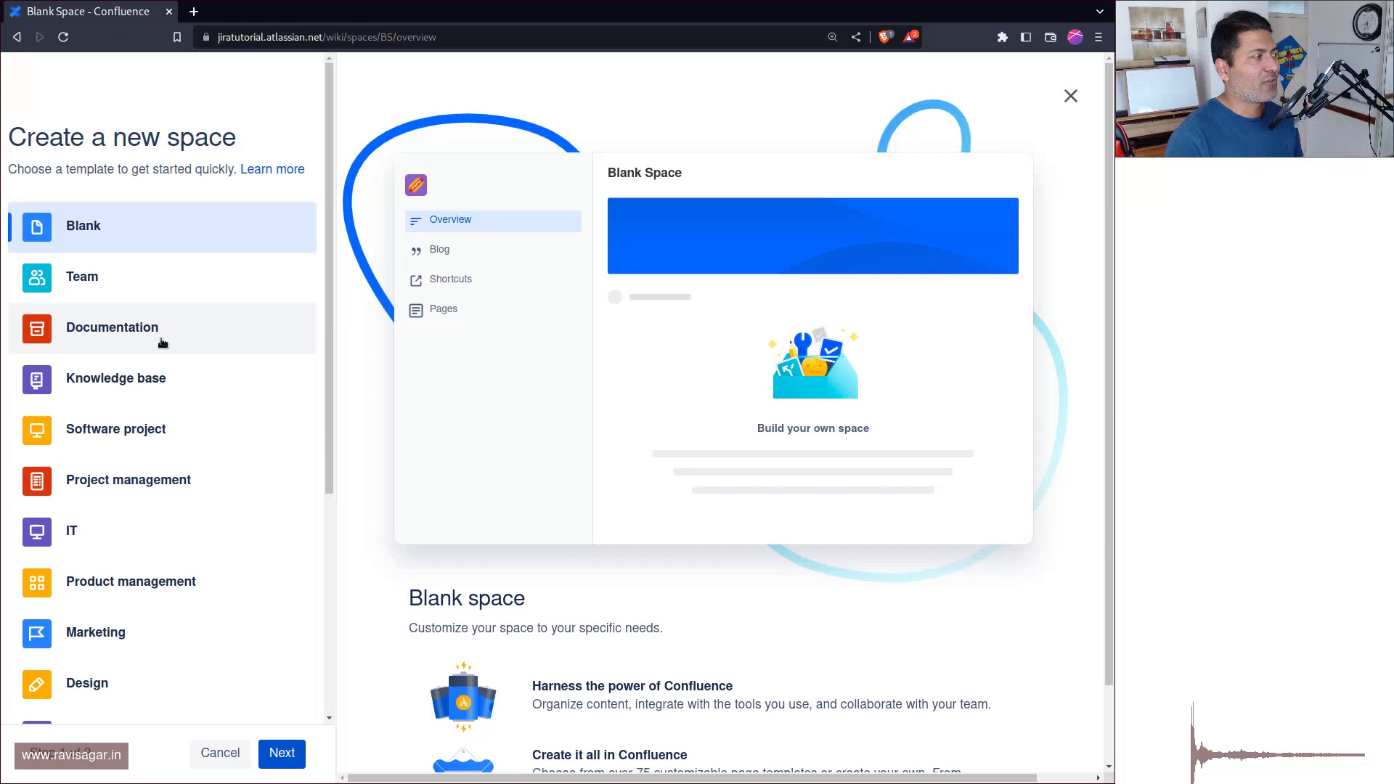
pyautogui.click(149, 294)
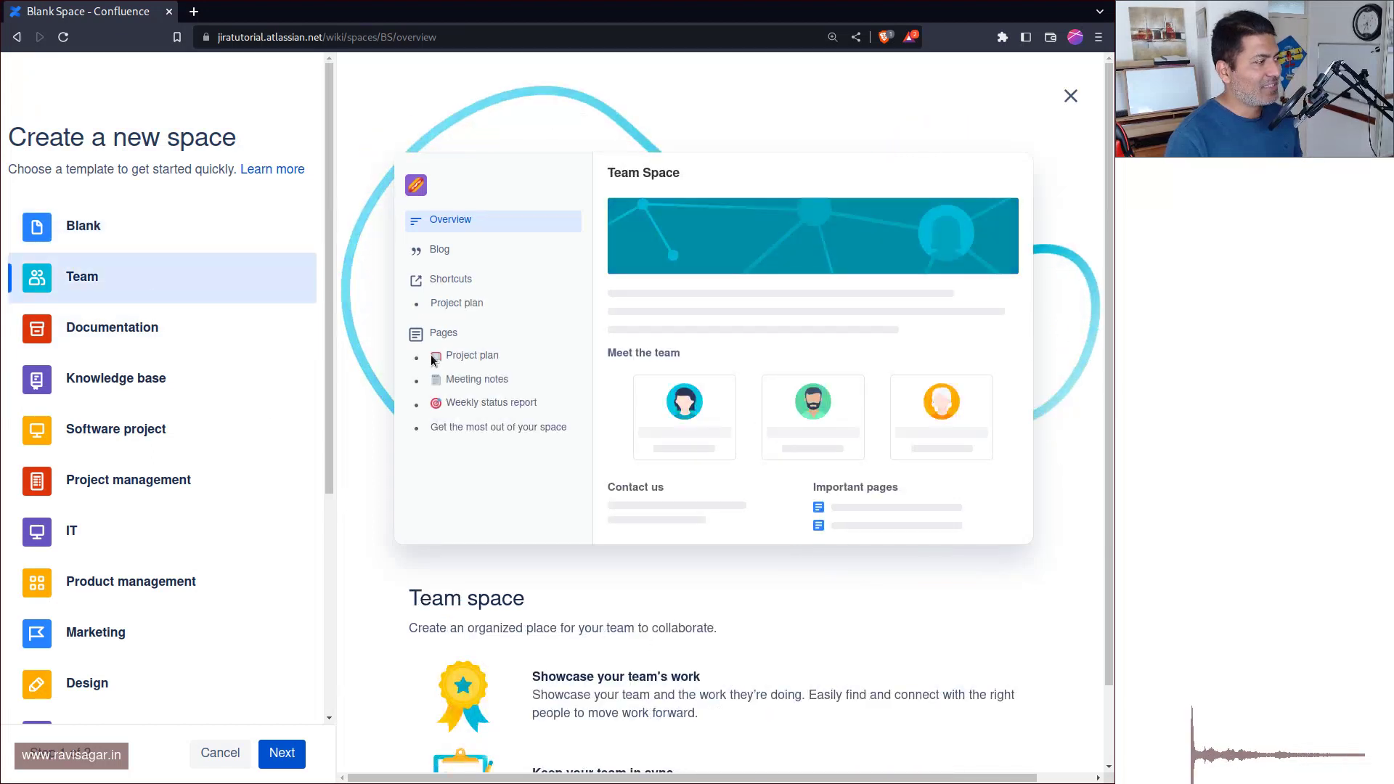
pyautogui.click(280, 755)
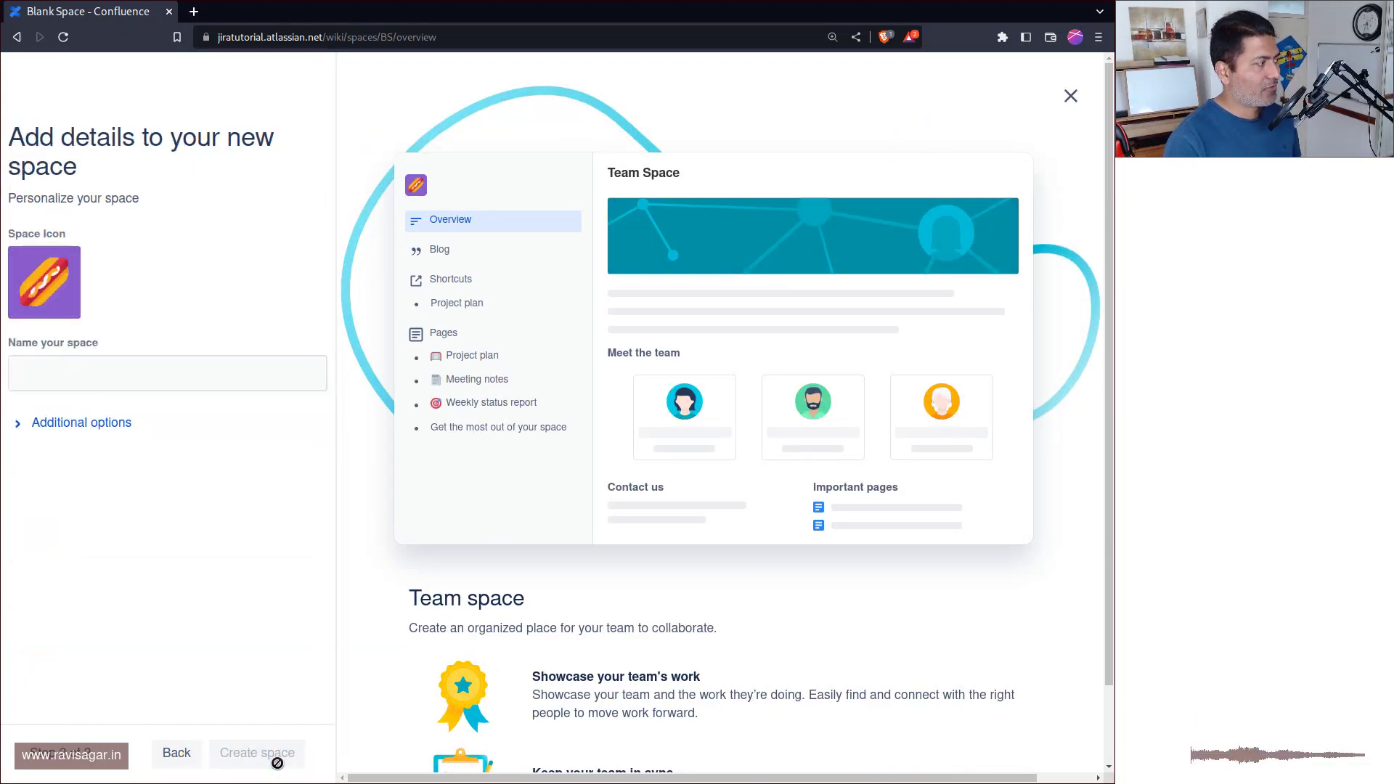
pyautogui.click(92, 367)
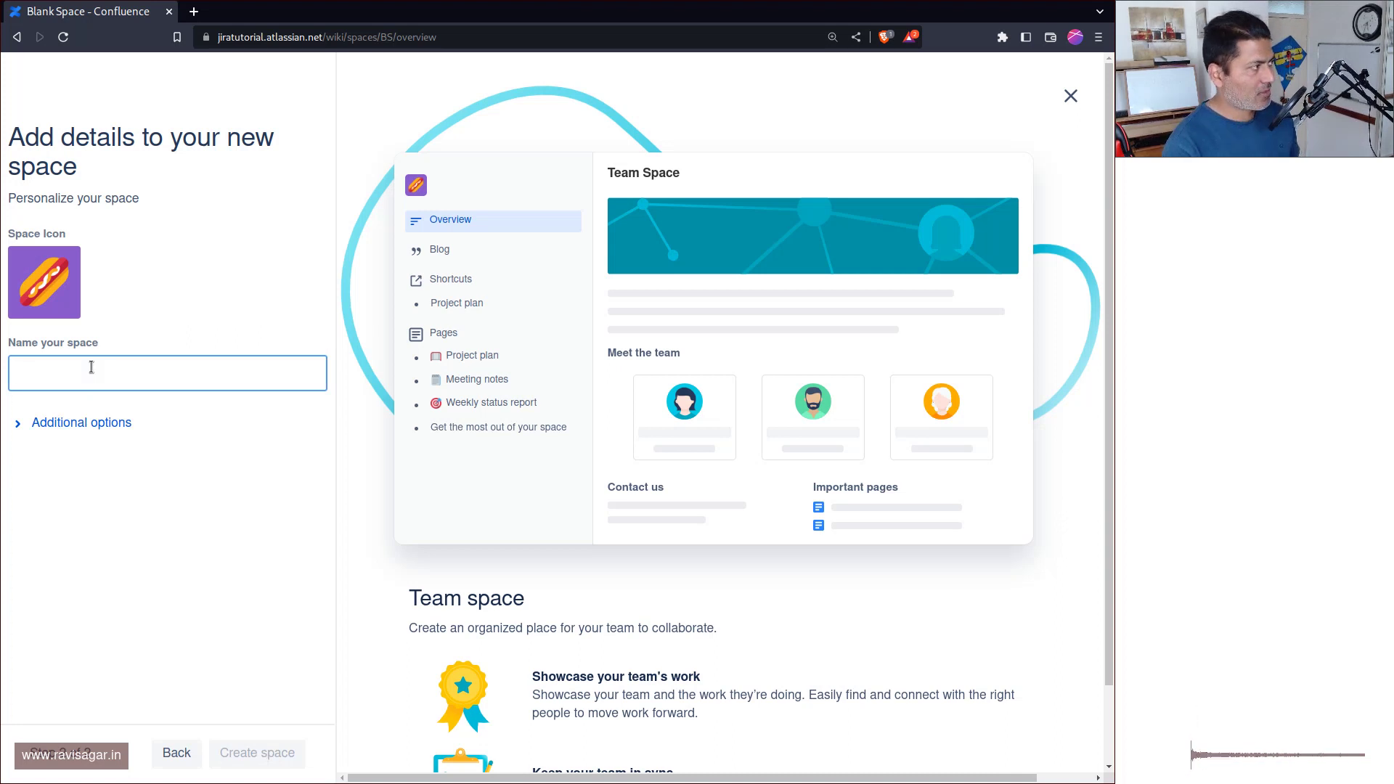
pyautogui.write('Team space')
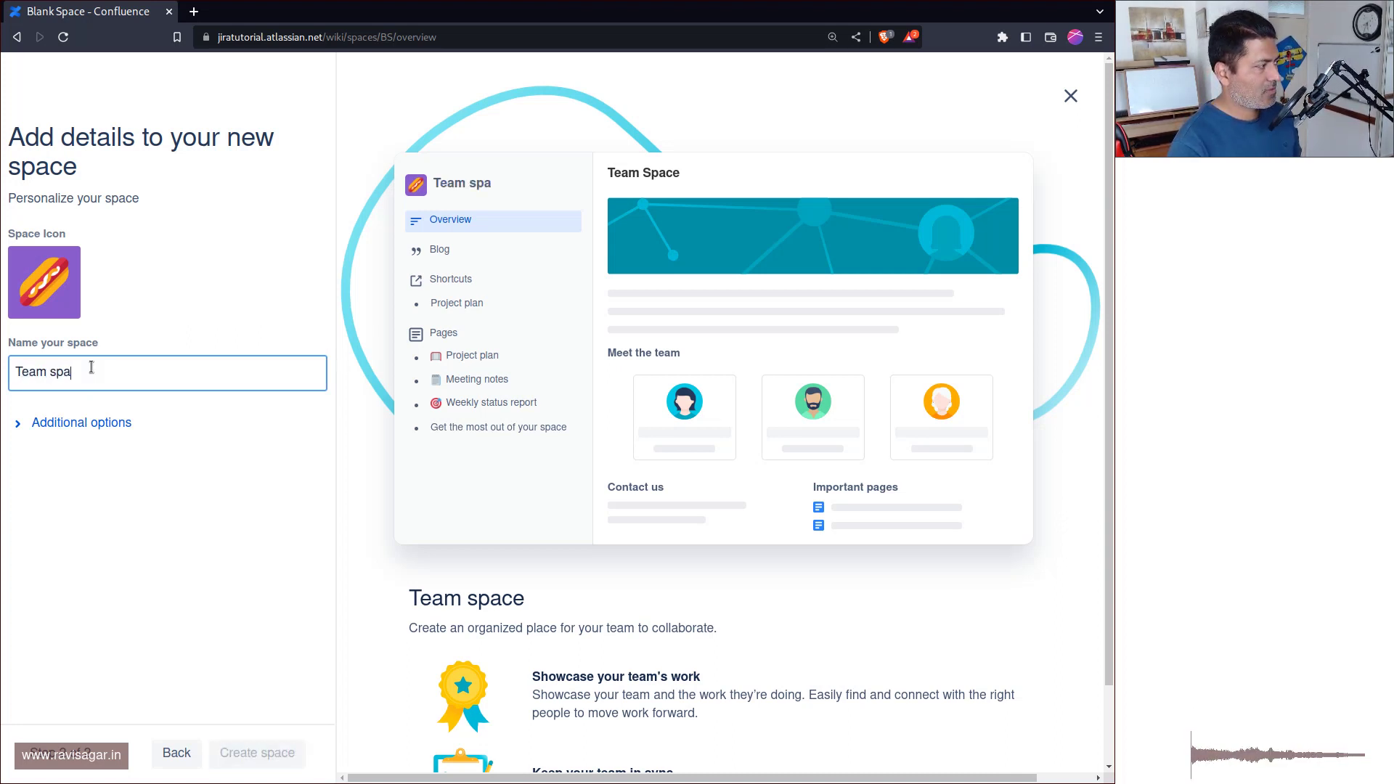
pyautogui.press('BackSpace')
pyautogui.press('BackSpace')
pyautogui.press('BackSpace')
pyautogui.press('BackSpace')
pyautogui.press('BackSpace')
pyautogui.write('Space')
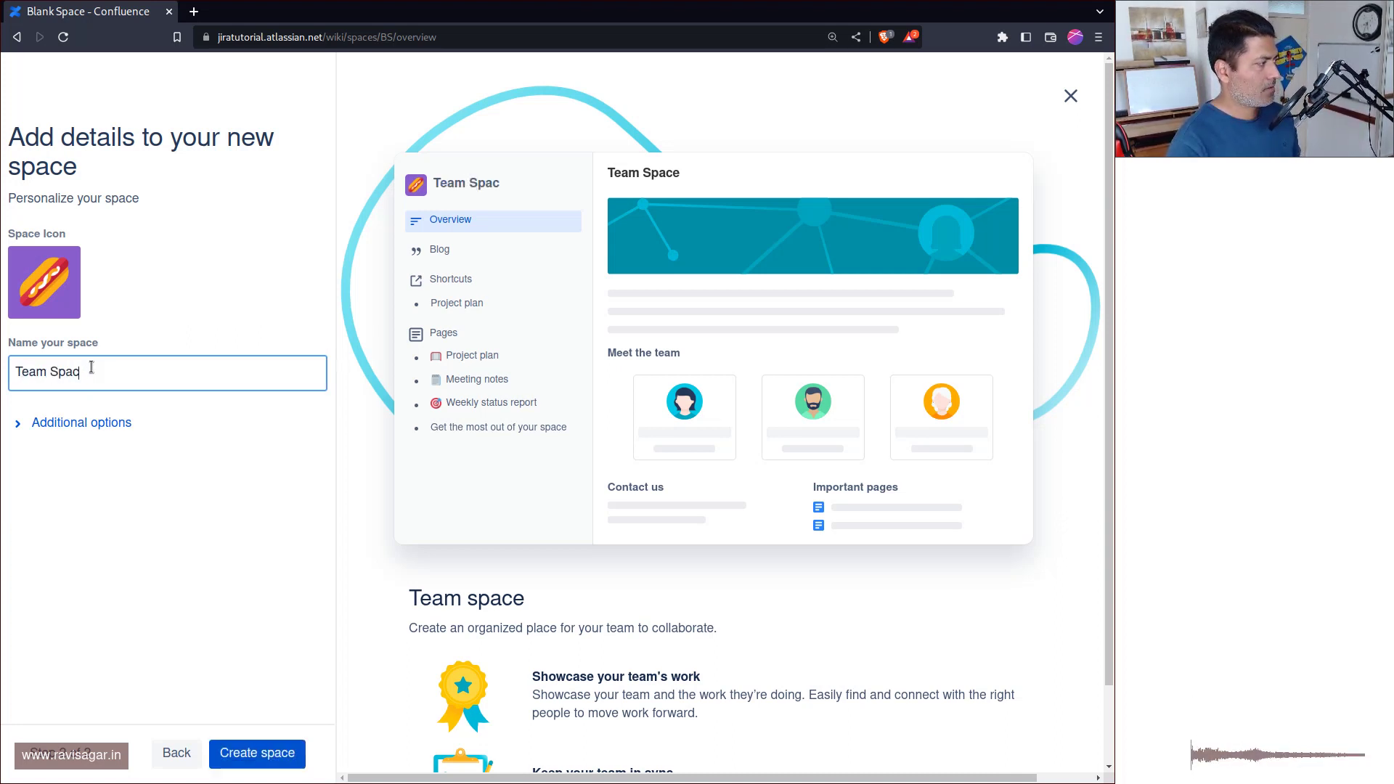
pyautogui.click(249, 755)
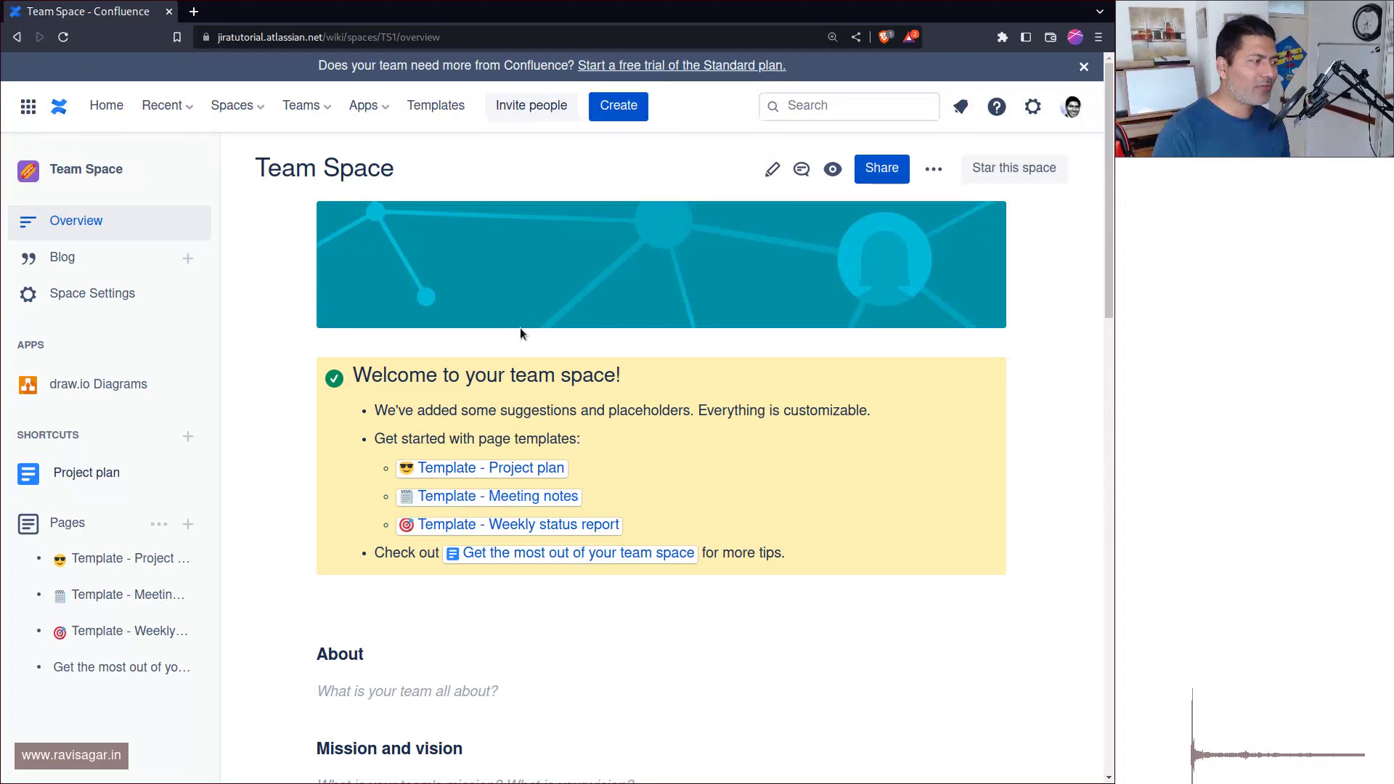
pyautogui.scroll(-4, 519, 328)
pyautogui.scroll(-2, 603, 458)
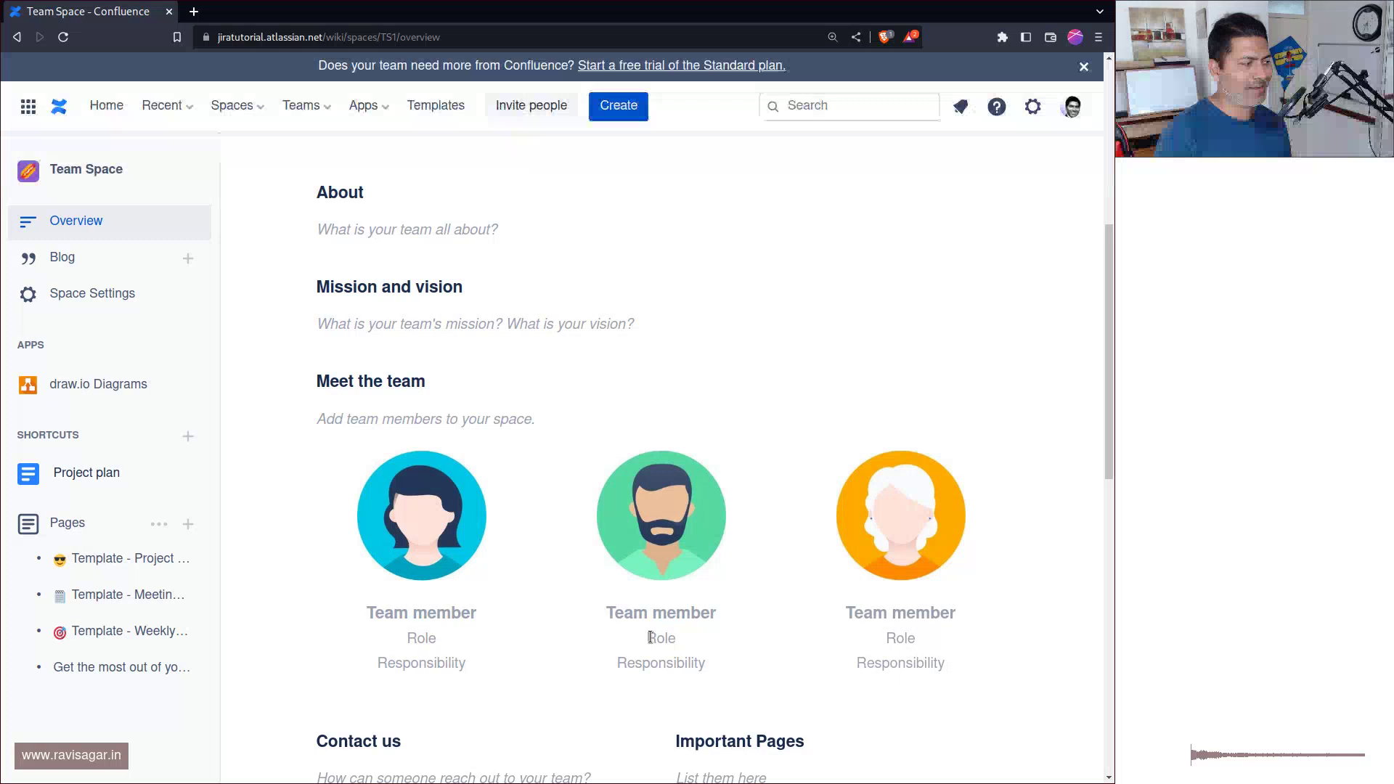
pyautogui.scroll(2, 677, 625)
pyautogui.scroll(-5, 677, 617)
pyautogui.scroll(10, 681, 601)
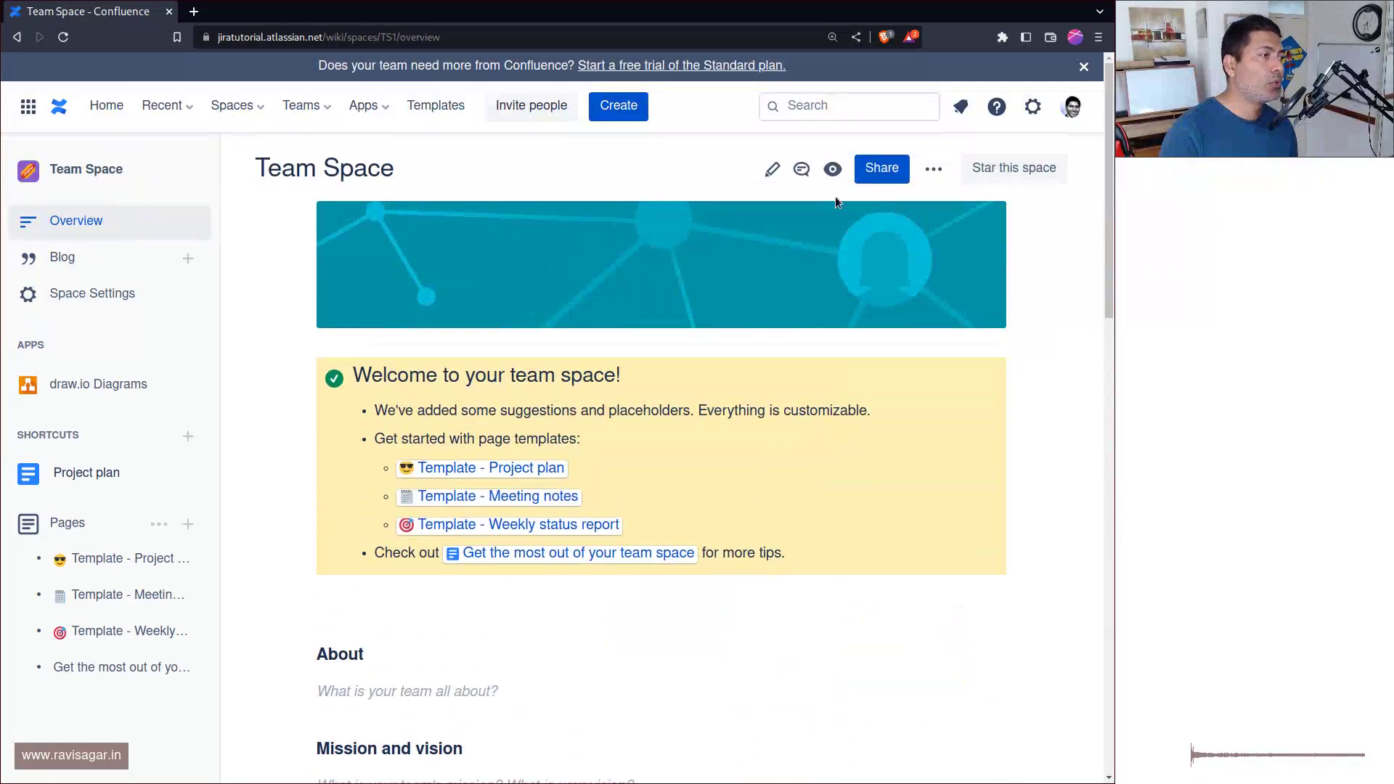
pyautogui.click(771, 169)
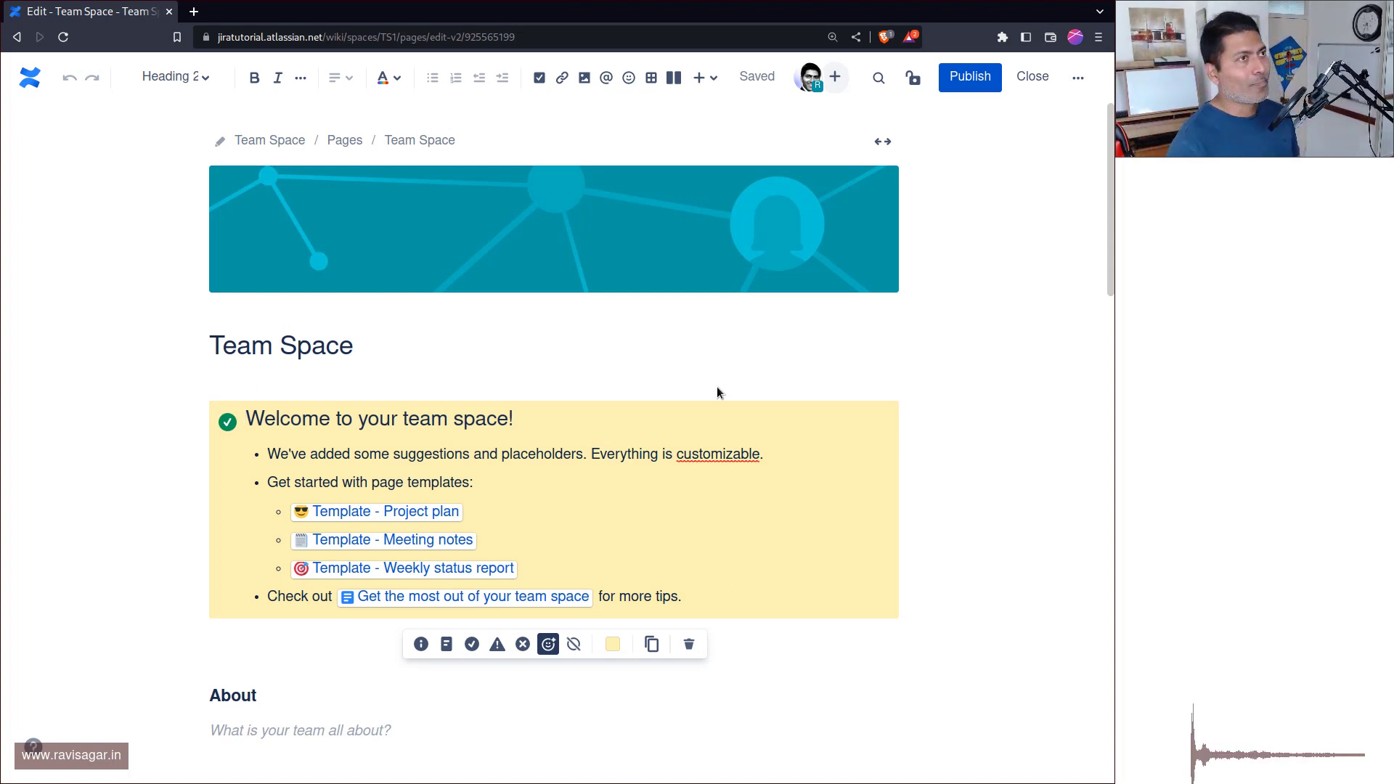
pyautogui.scroll(-1, 566, 413)
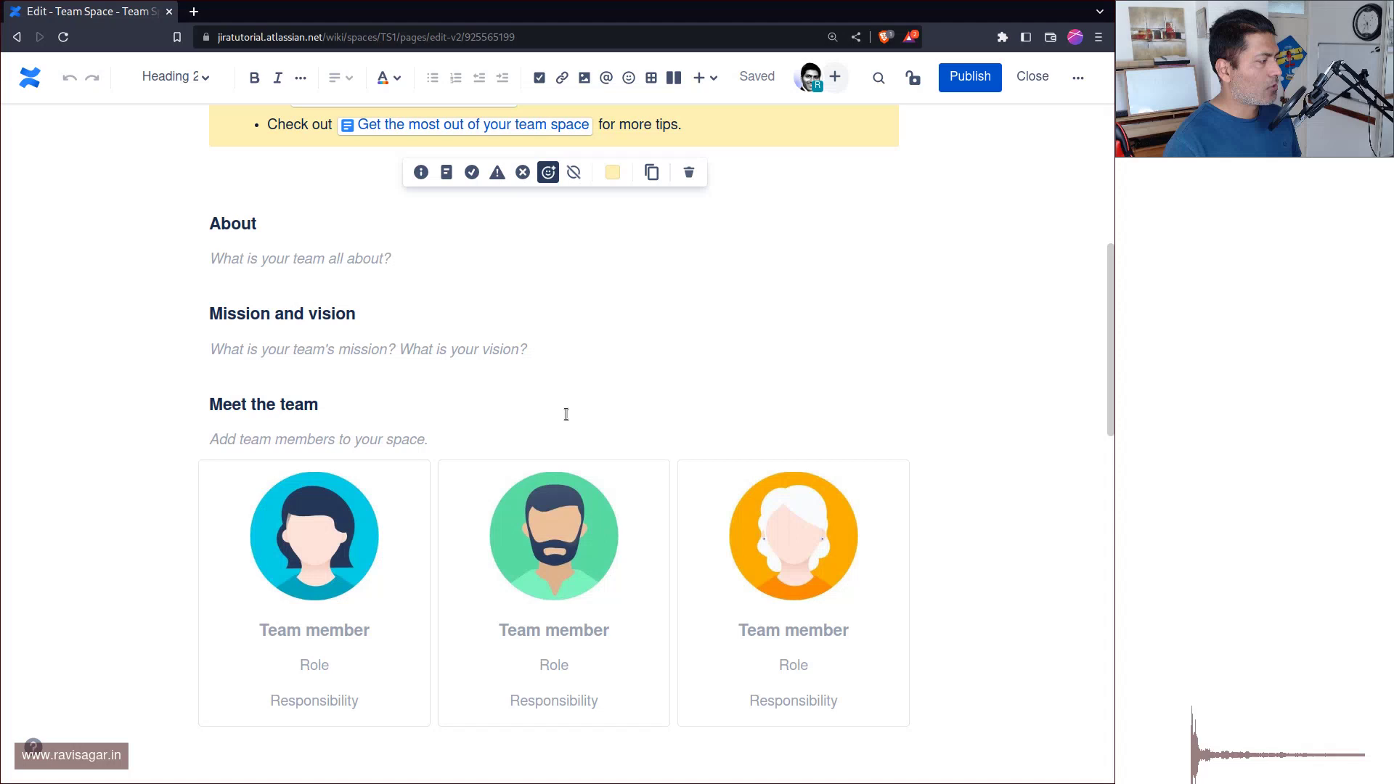
pyautogui.scroll(-4, 566, 413)
pyautogui.scroll(2, 434, 550)
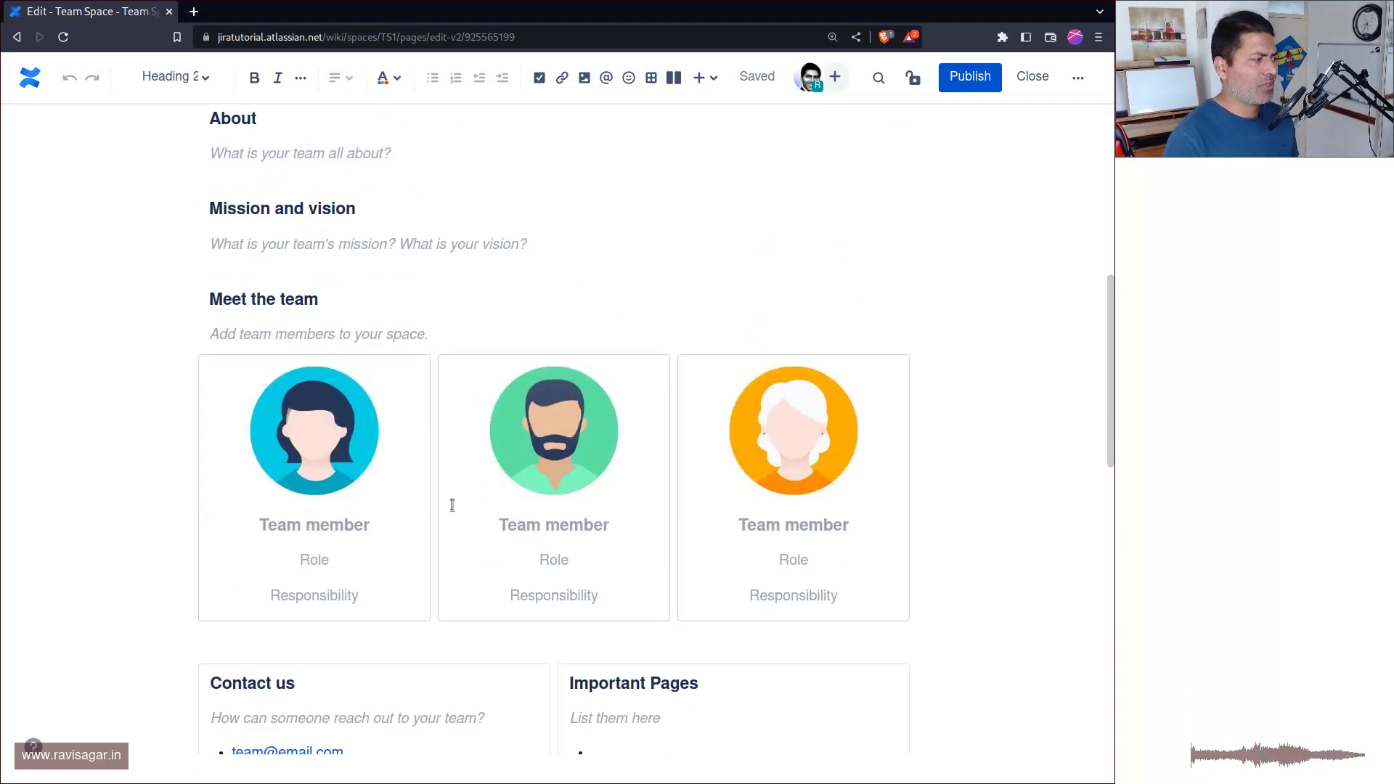
pyautogui.click(331, 423)
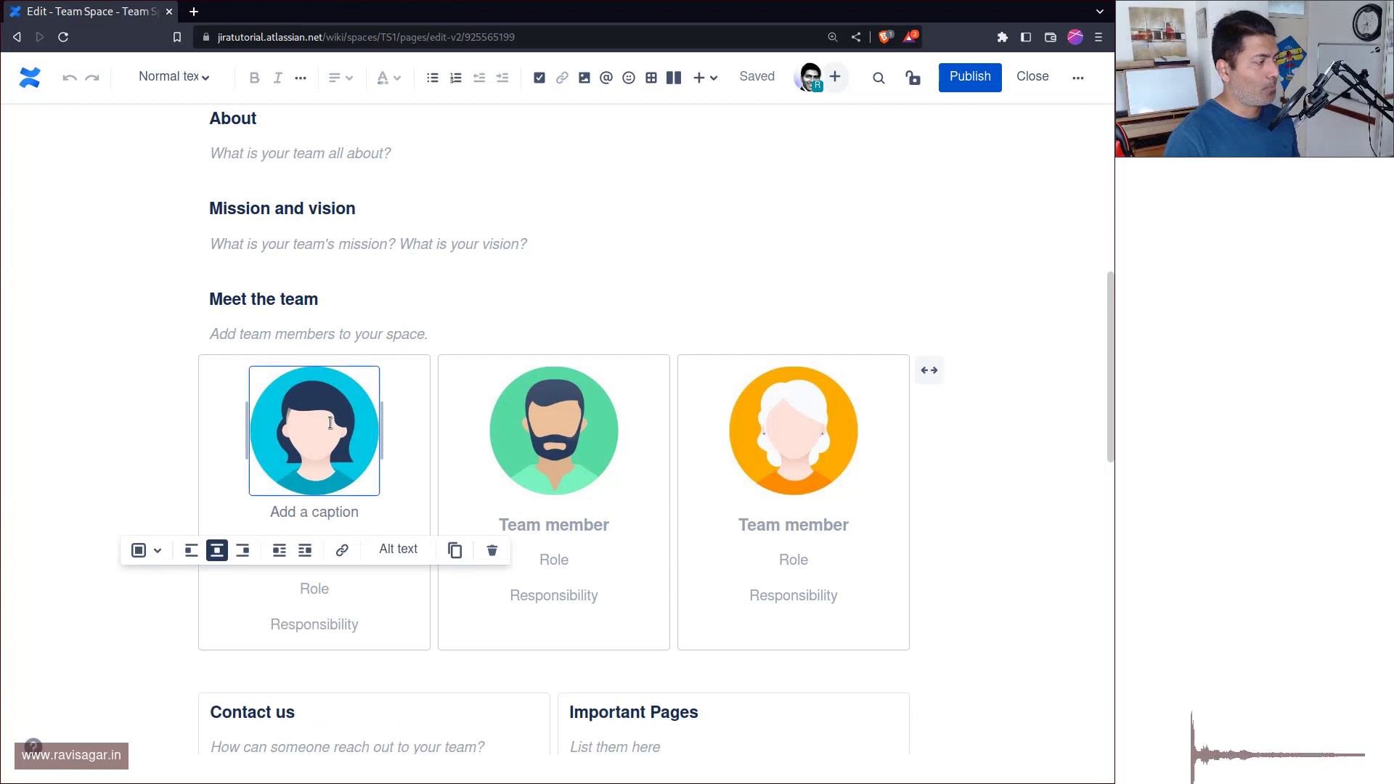
pyautogui.scroll(-6, 1041, 347)
pyautogui.scroll(4, 1073, 346)
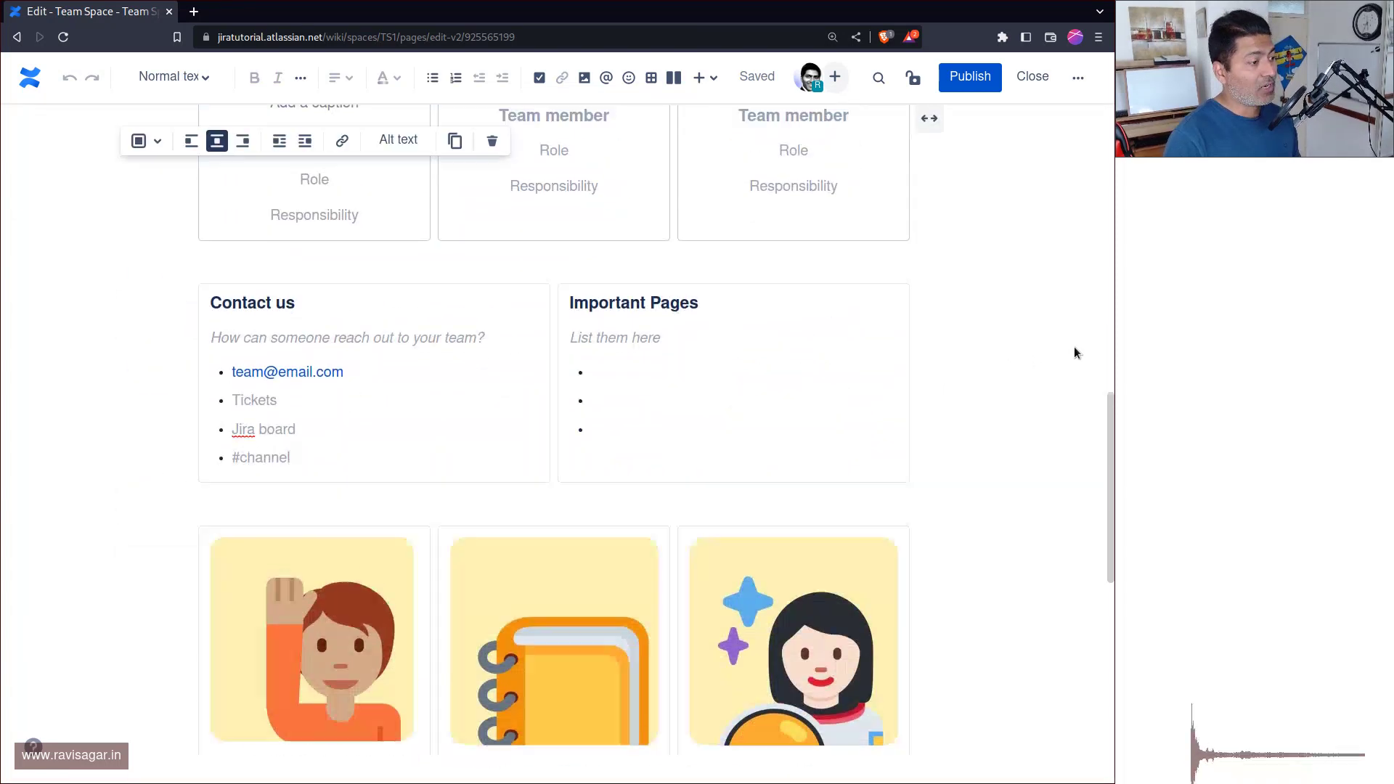
pyautogui.click(969, 85)
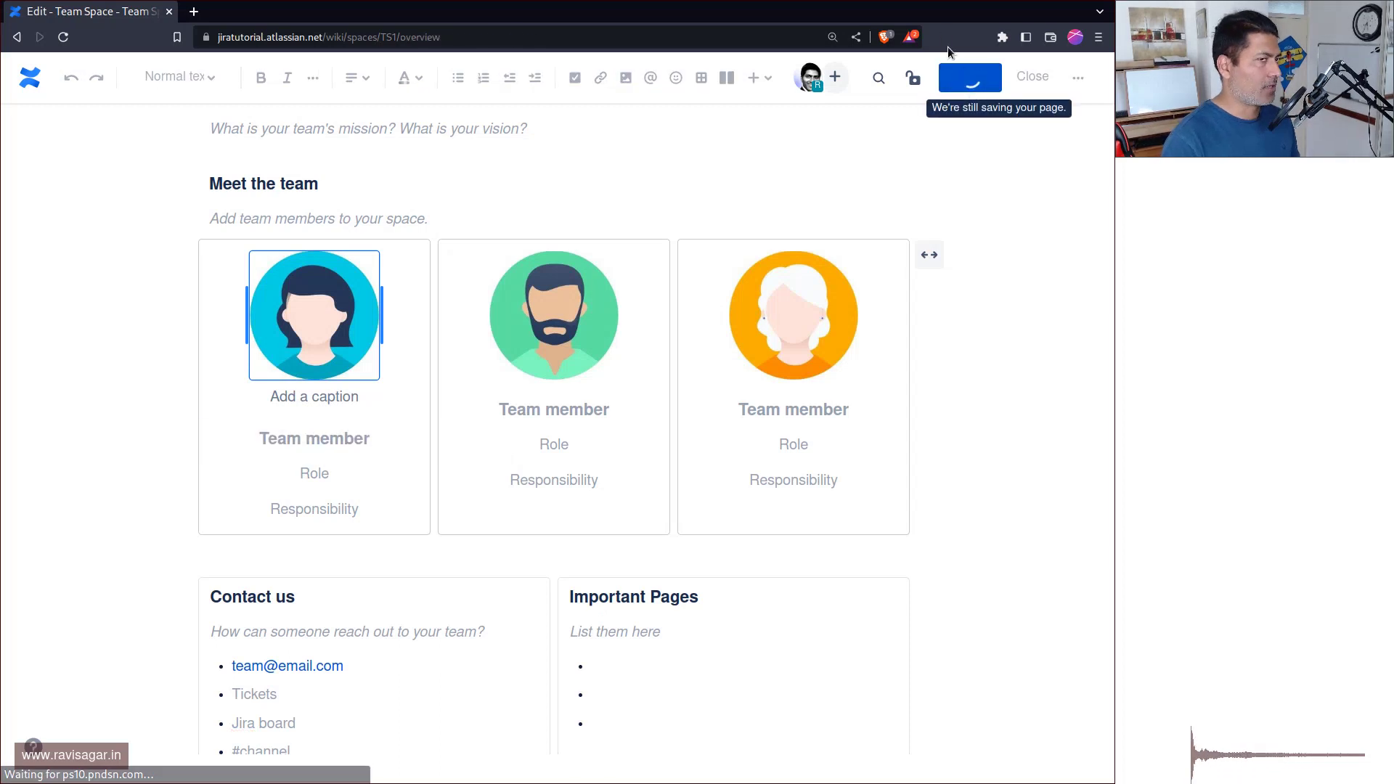
pyautogui.click(232, 106)
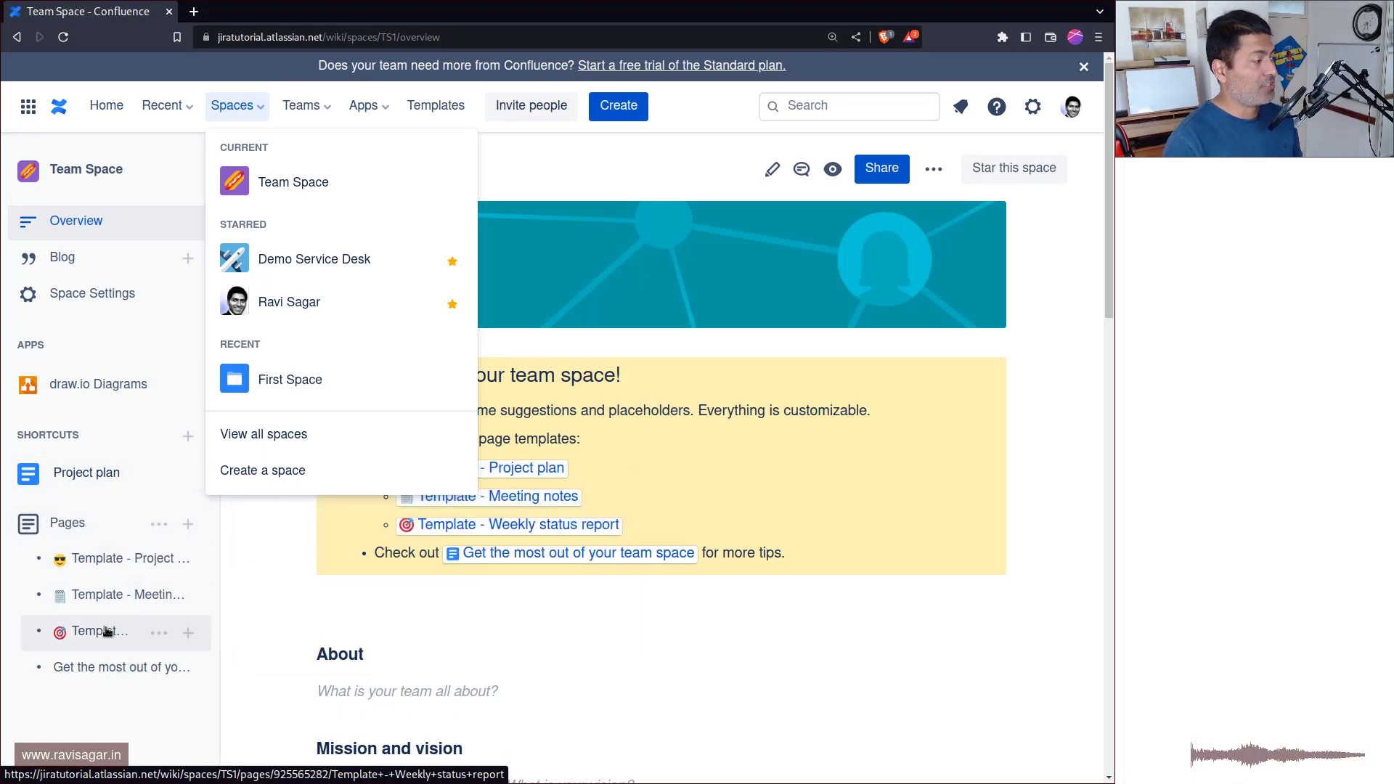
# - View Team Space's Template - Project plan and Template - Meeting notes pages, then the Teams and Spaces menus
pyautogui.click(557, 361)
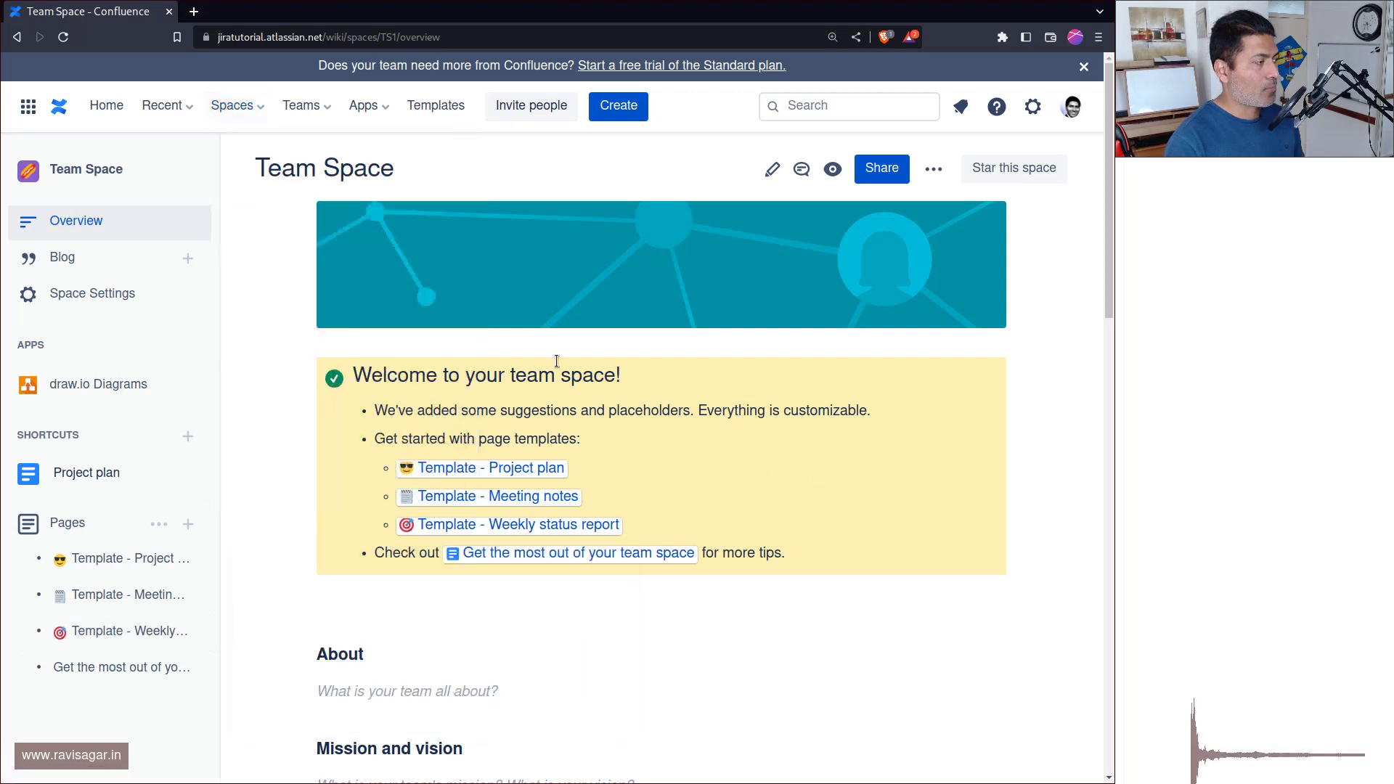
pyautogui.click(453, 468)
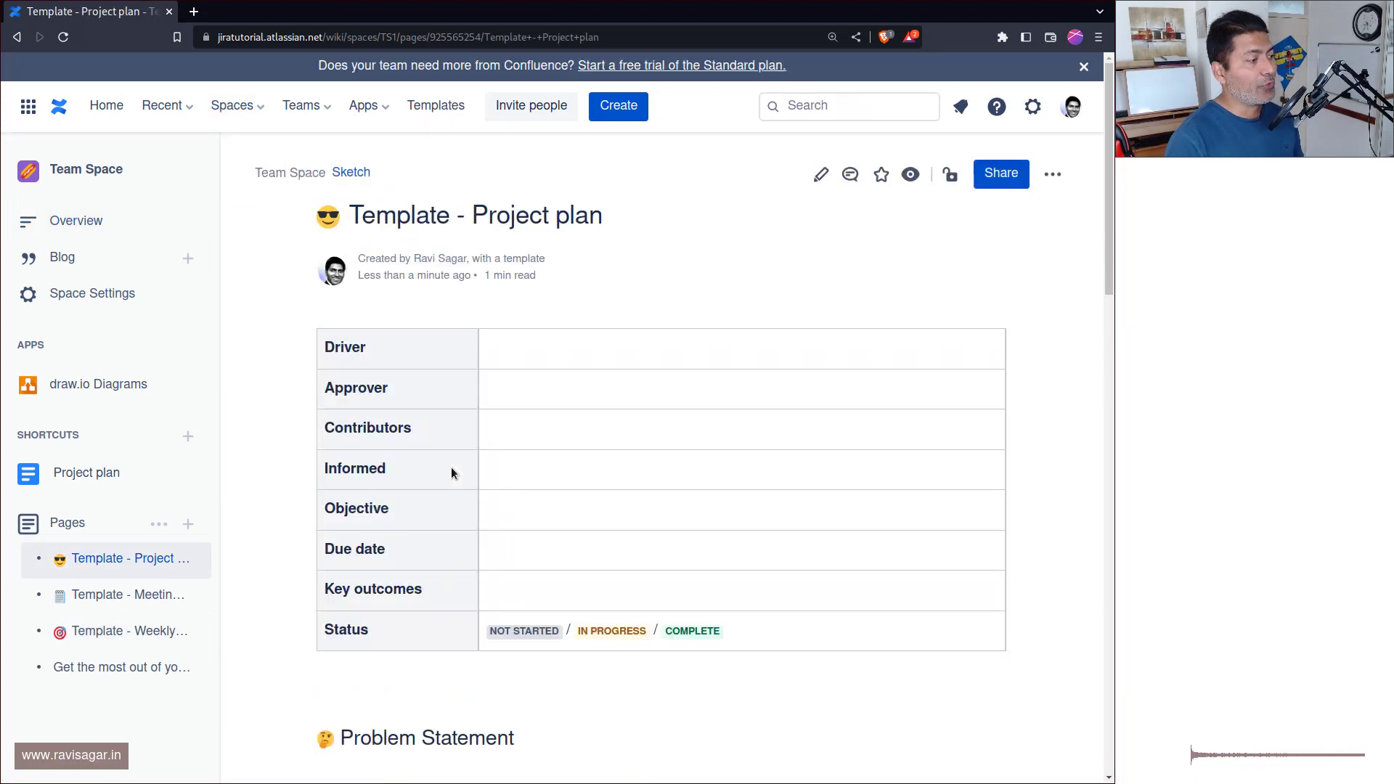
pyautogui.click(124, 596)
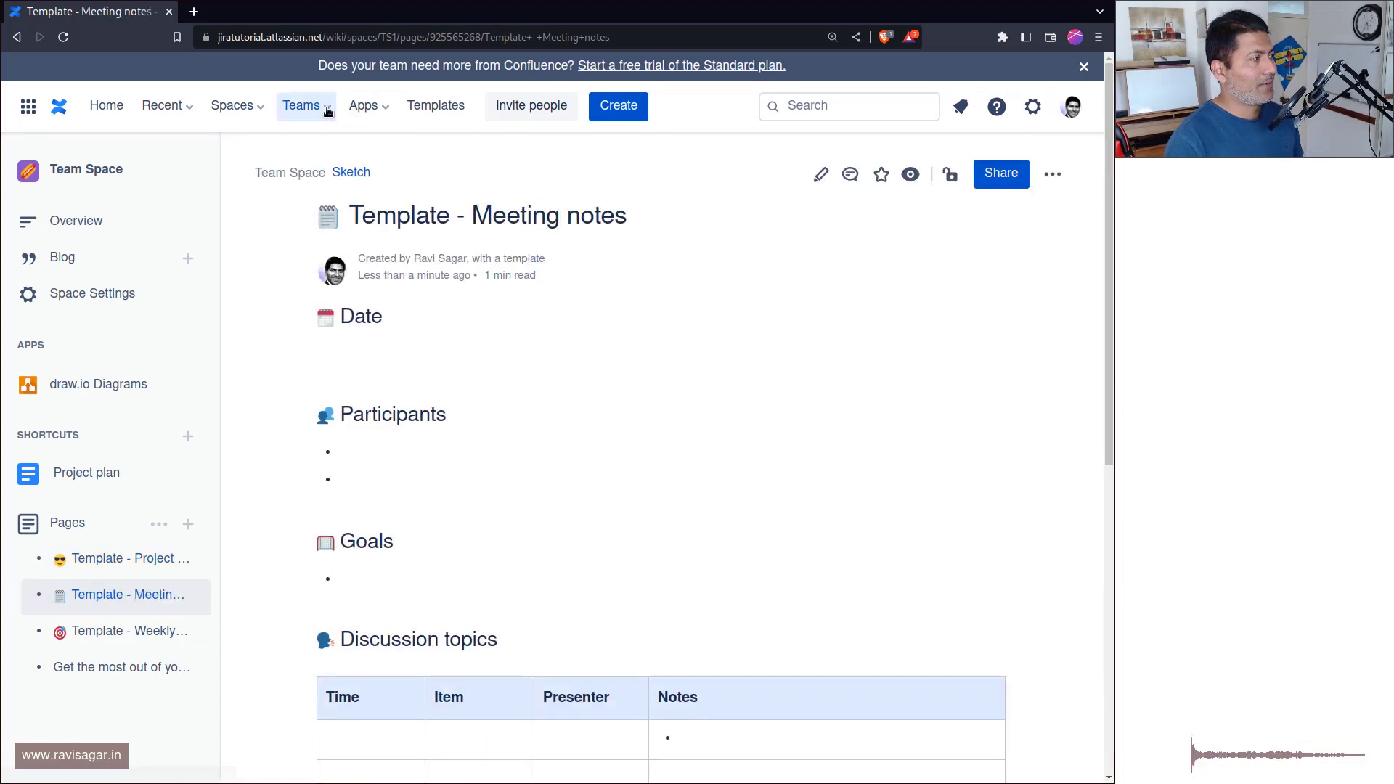
pyautogui.click(302, 106)
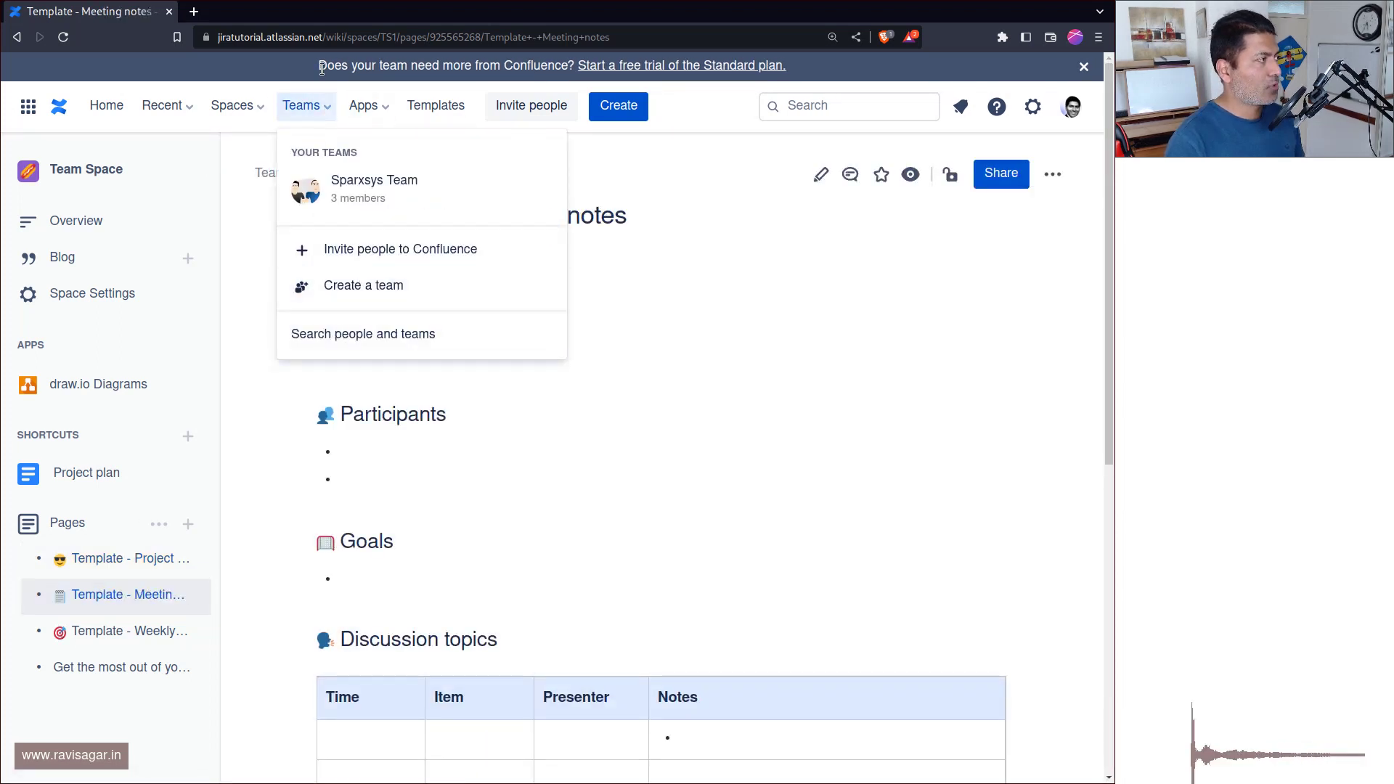
pyautogui.click(262, 108)
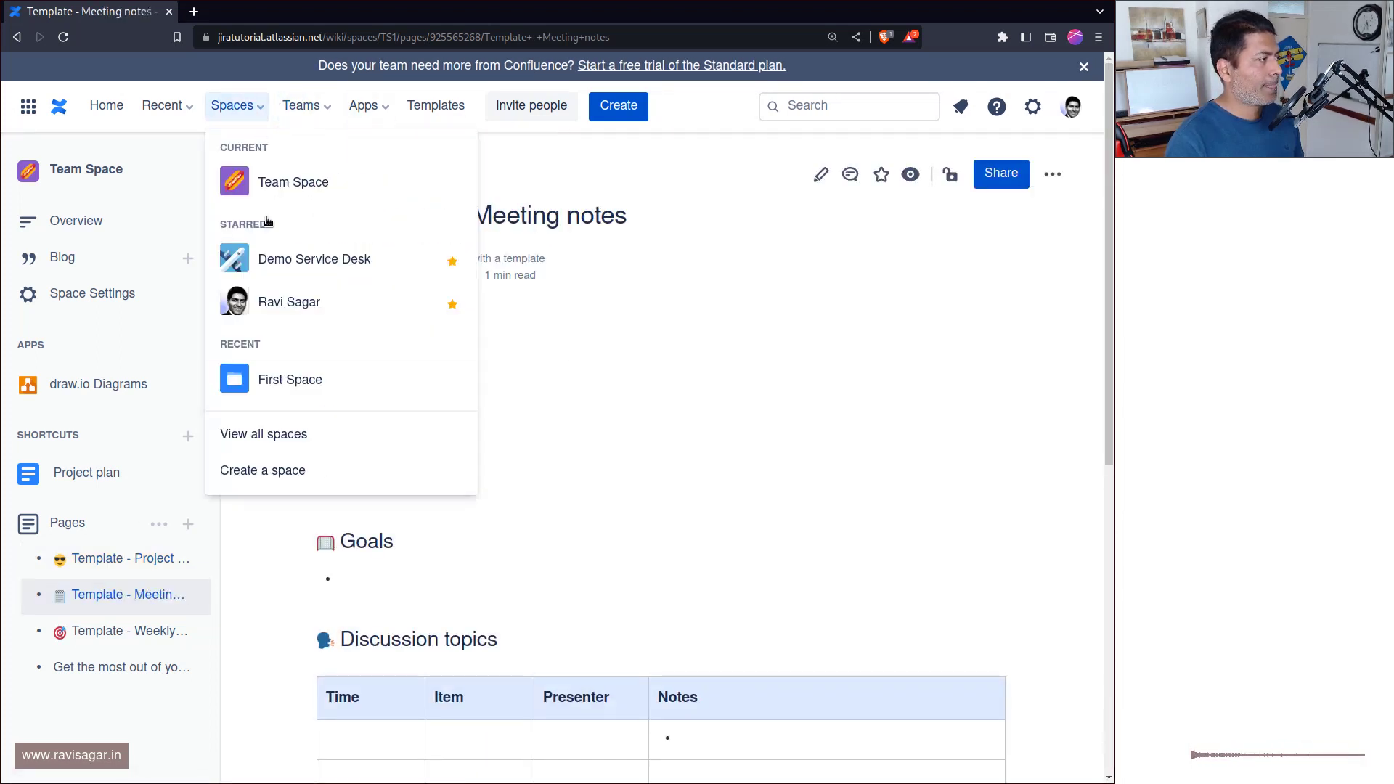
# - Create a space from the Software project template named 'Software Space'
pyautogui.click(265, 471)
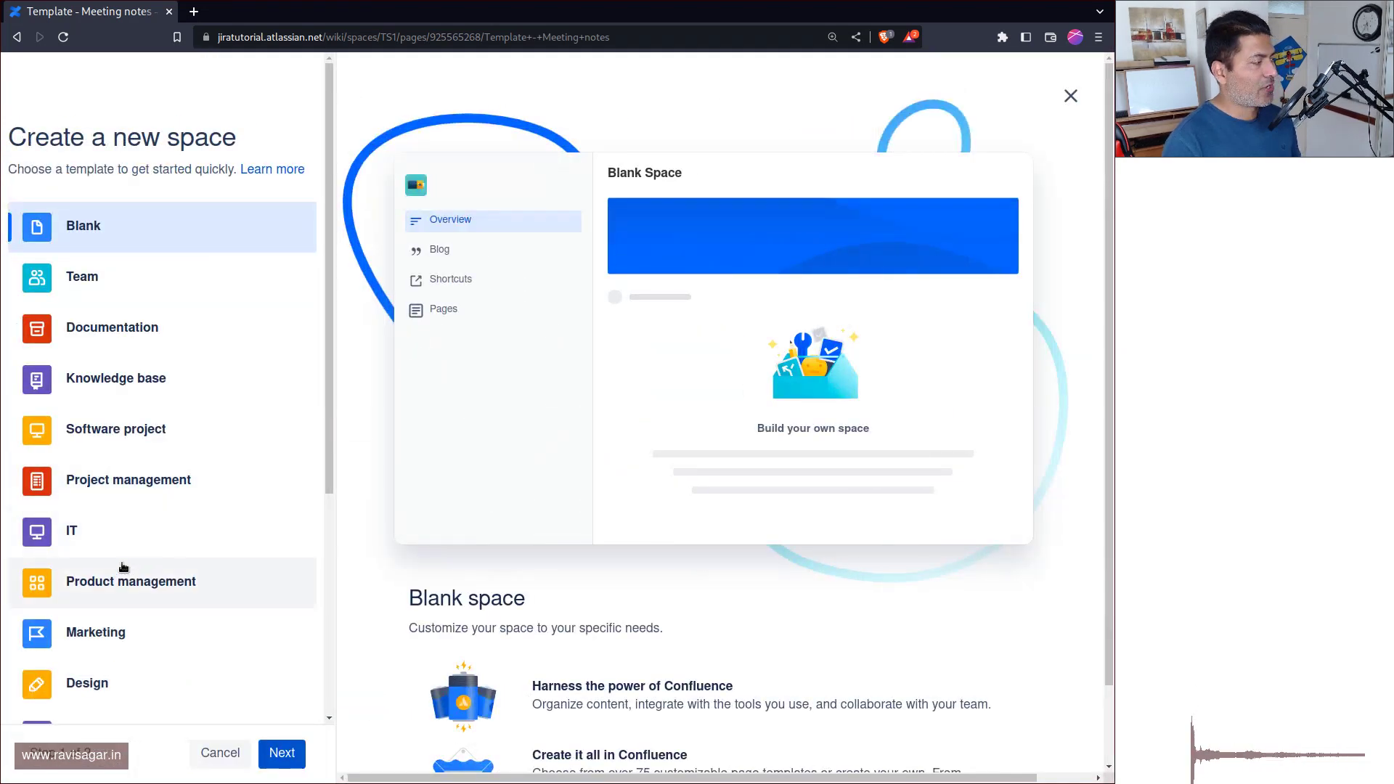
pyautogui.click(109, 480)
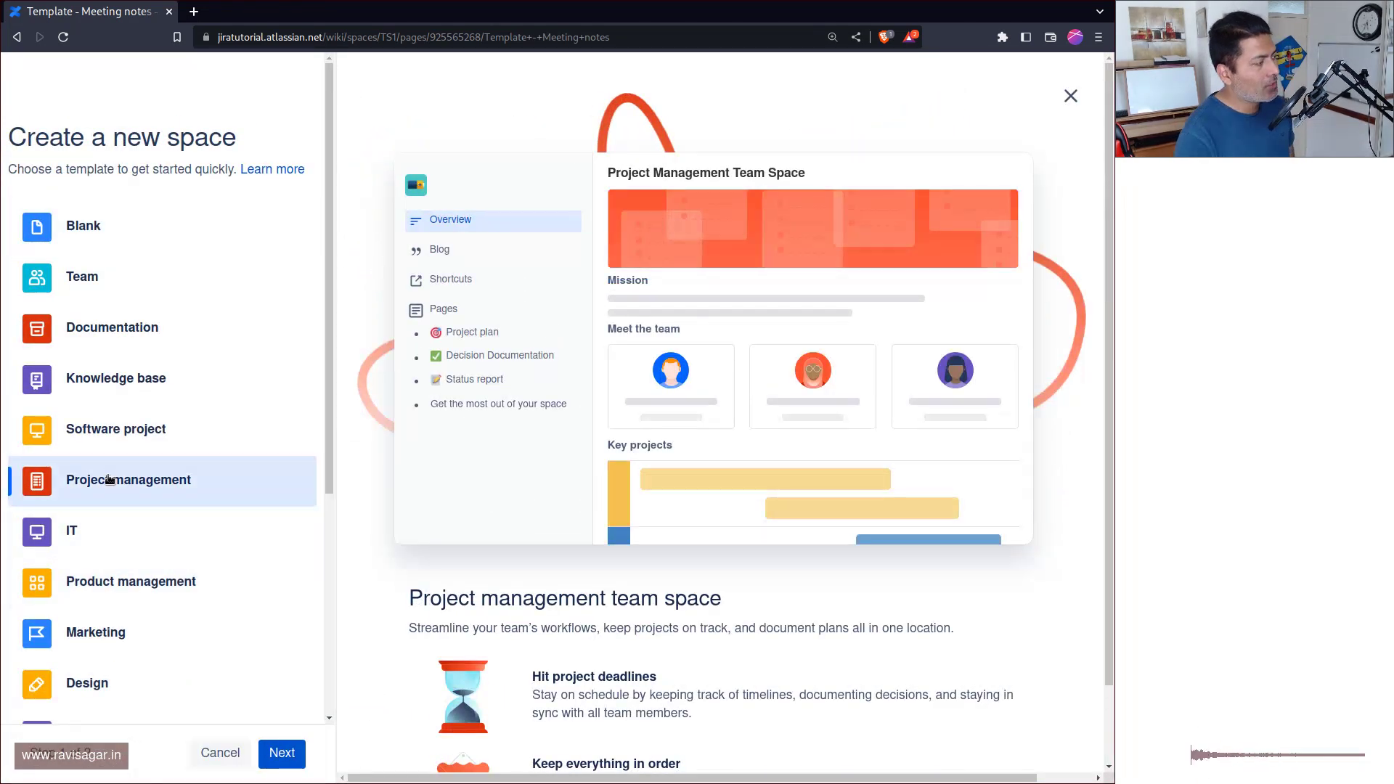
pyautogui.click(116, 445)
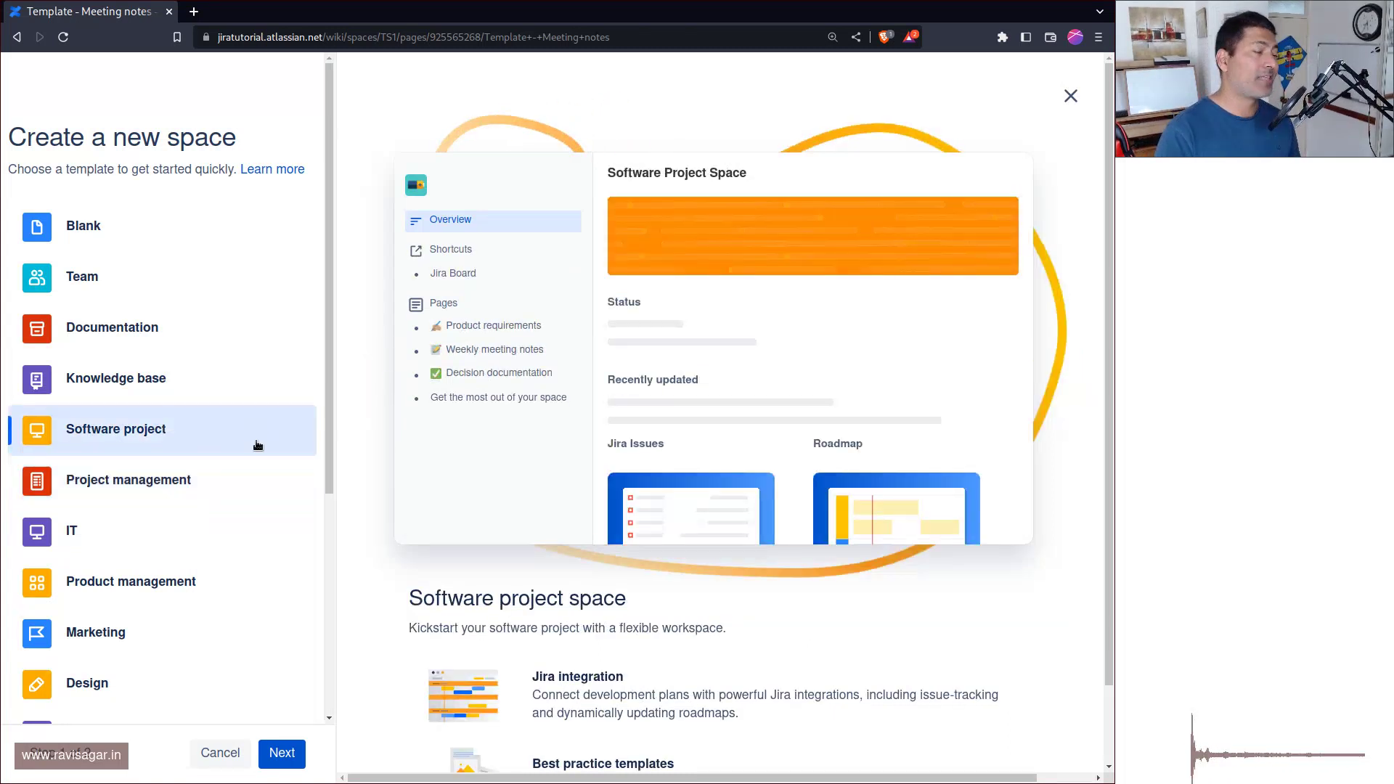
pyautogui.click(275, 752)
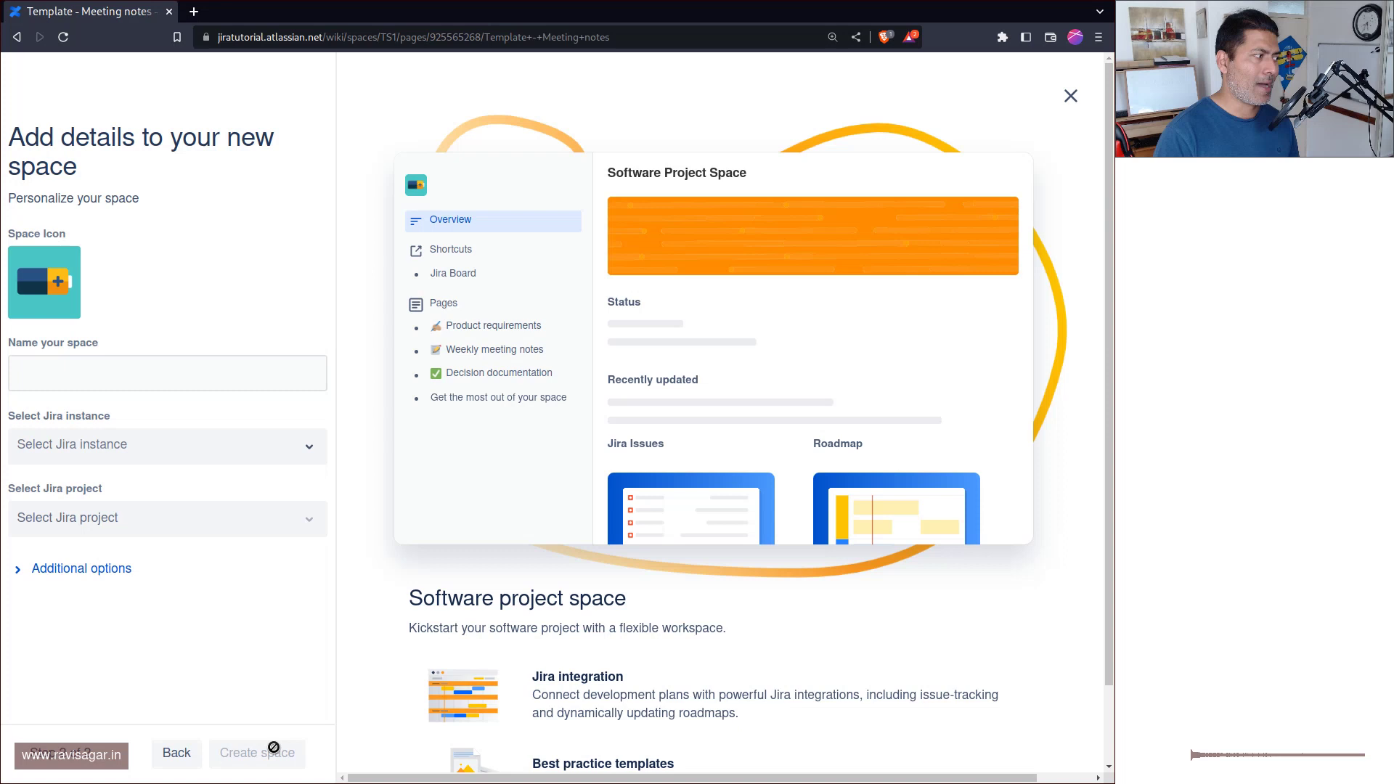
pyautogui.click(138, 366)
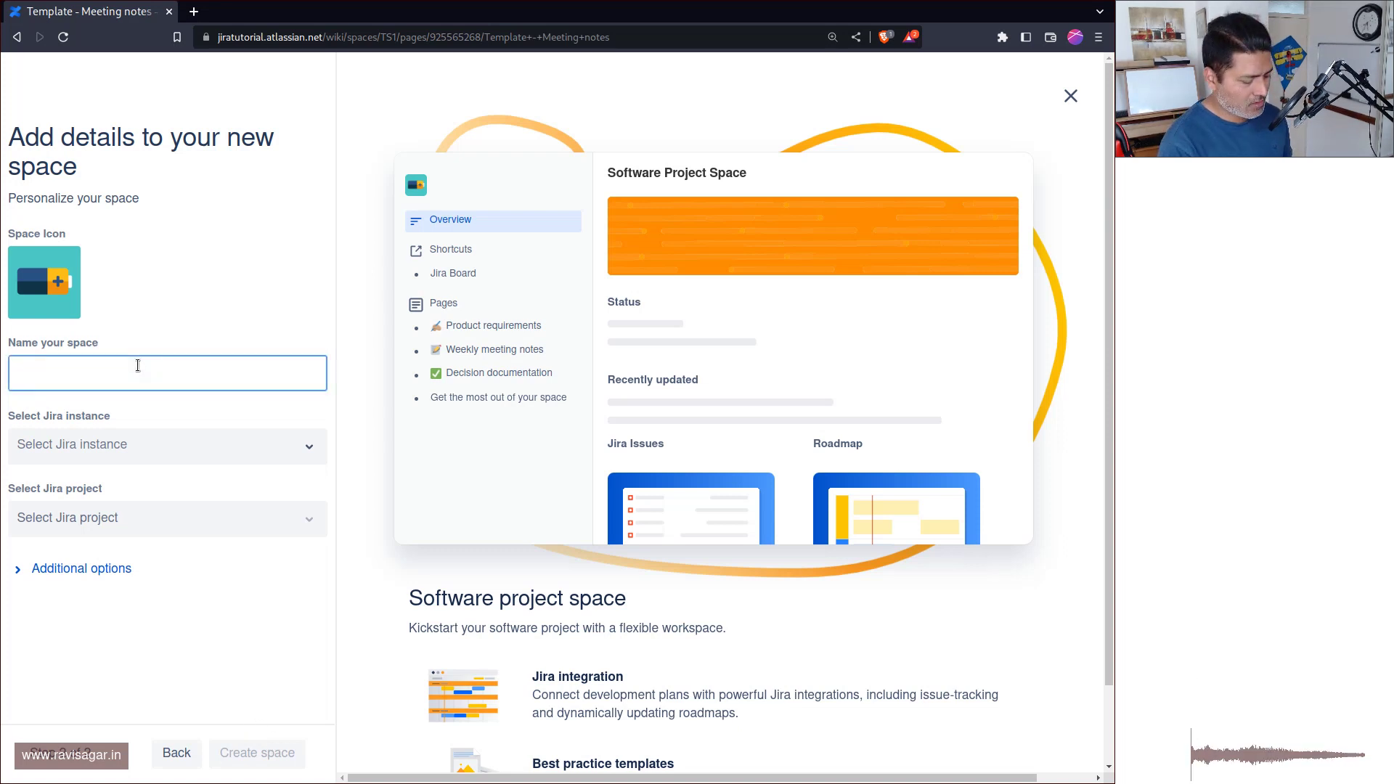
pyautogui.write('softw')
pyautogui.hotkey('ctrl', 'a')
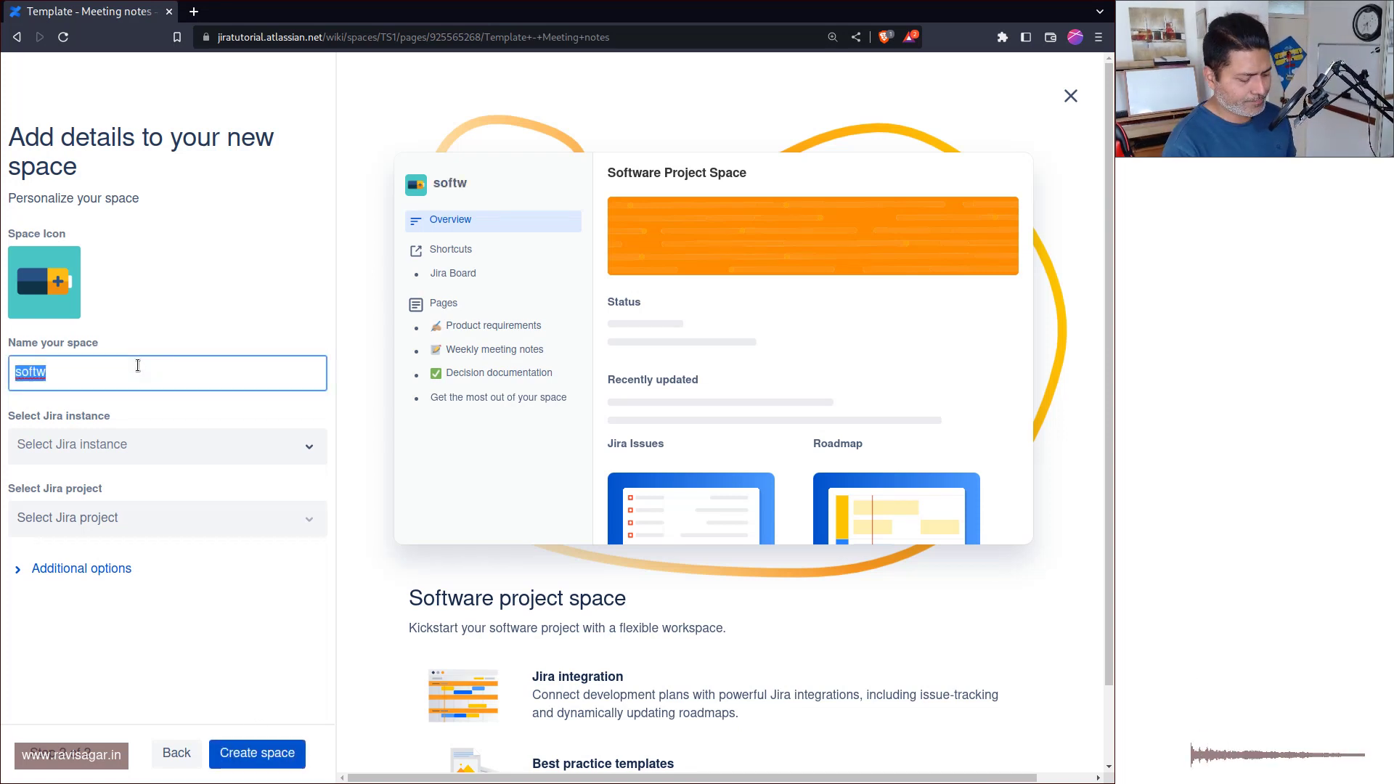
pyautogui.write('Software')
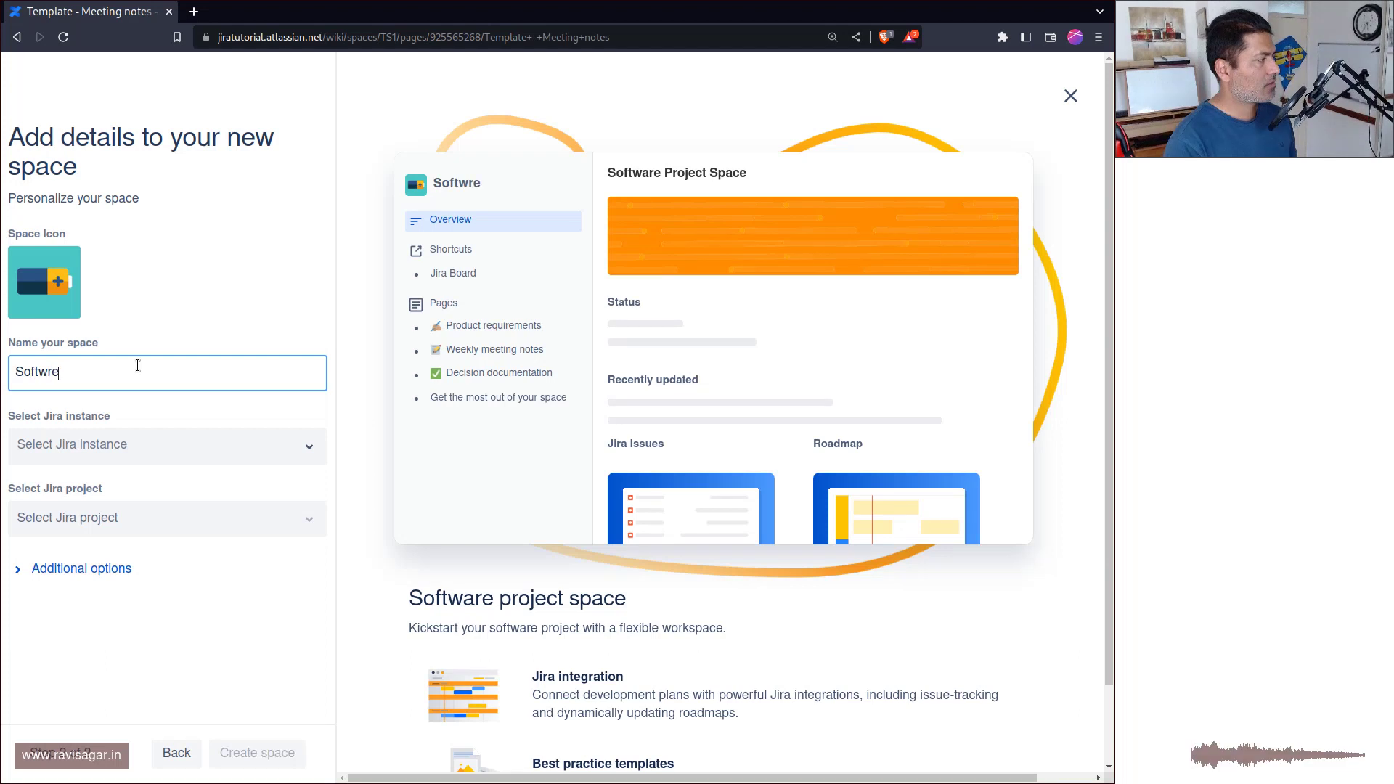
pyautogui.press('BackSpace')
pyautogui.press('BackSpace')
pyautogui.write('are Spac')
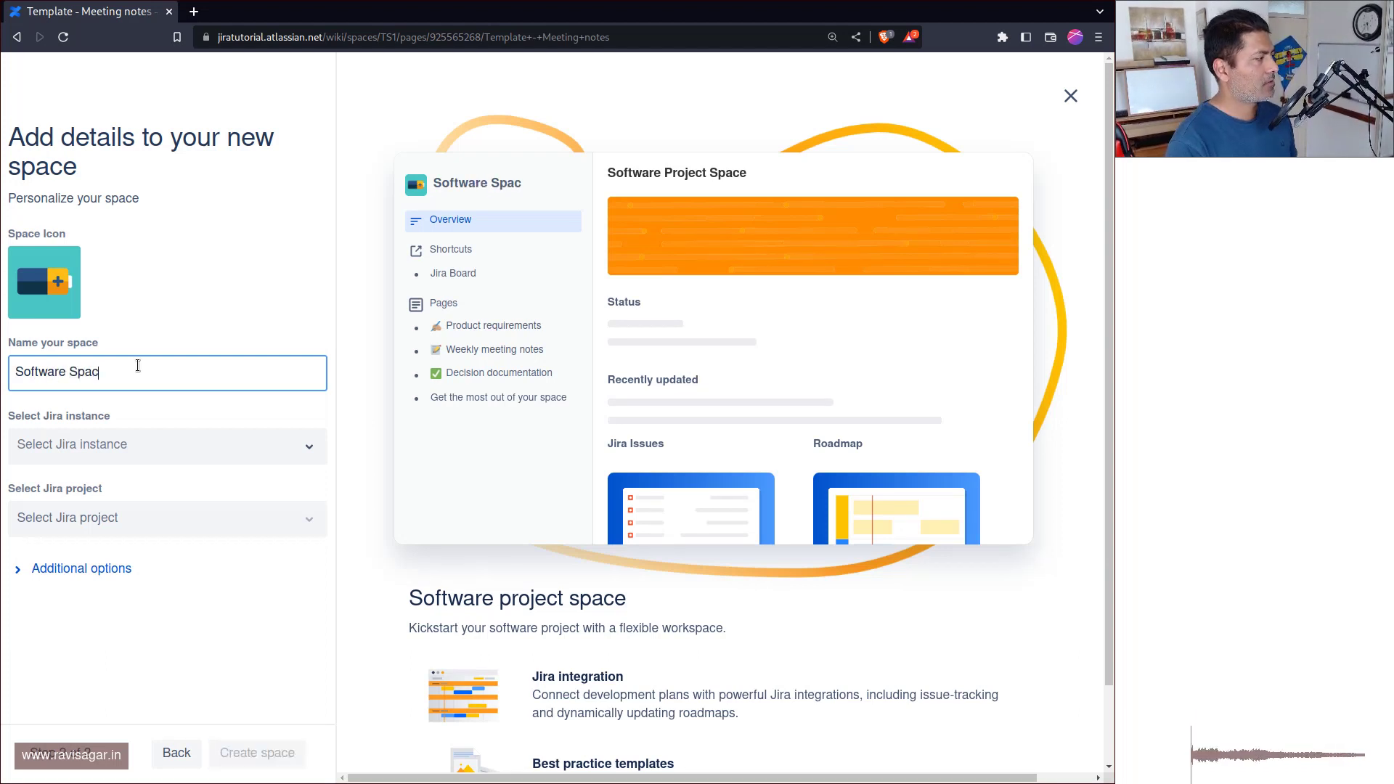
pyautogui.write('e')
pyautogui.click(251, 759)
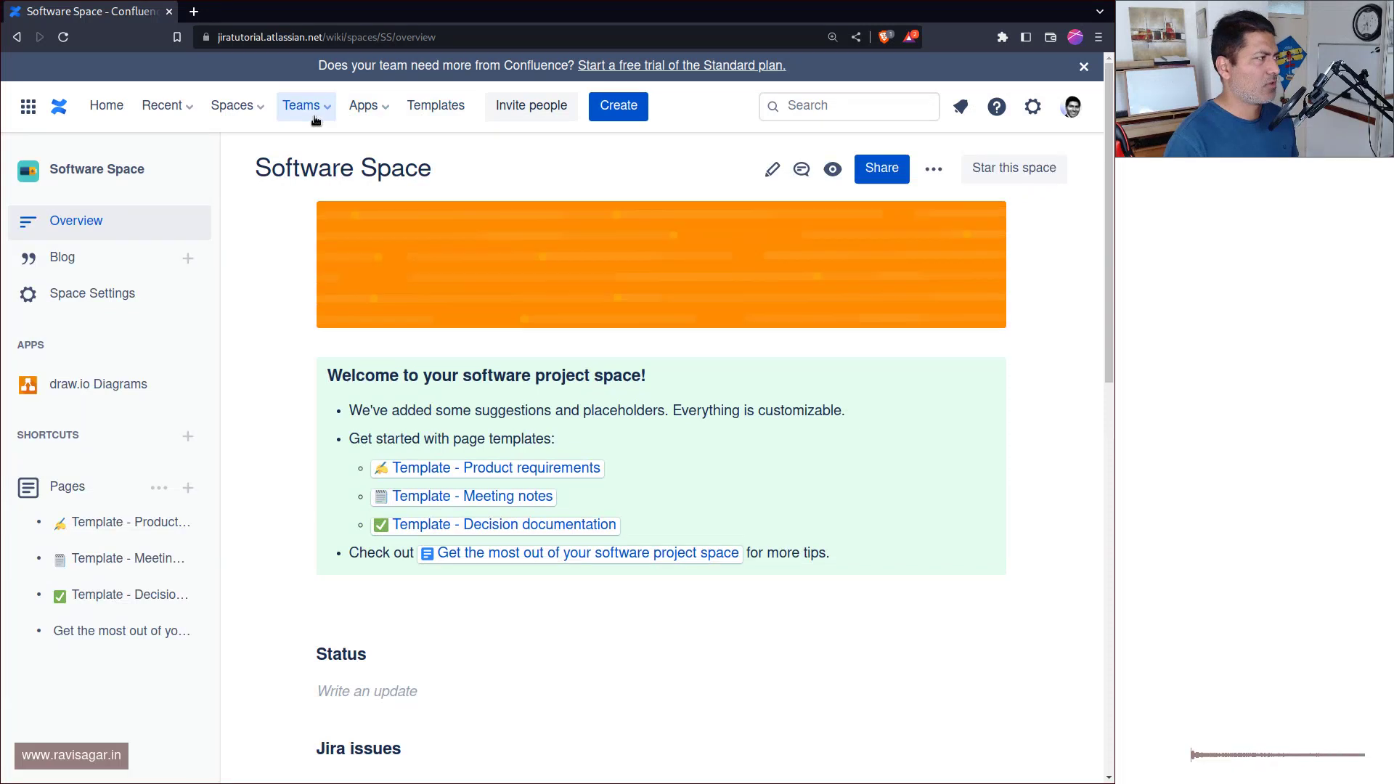
# - Look over the new Software Space overview and bring up the Spaces menu
pyautogui.scroll(-5, 499, 348)
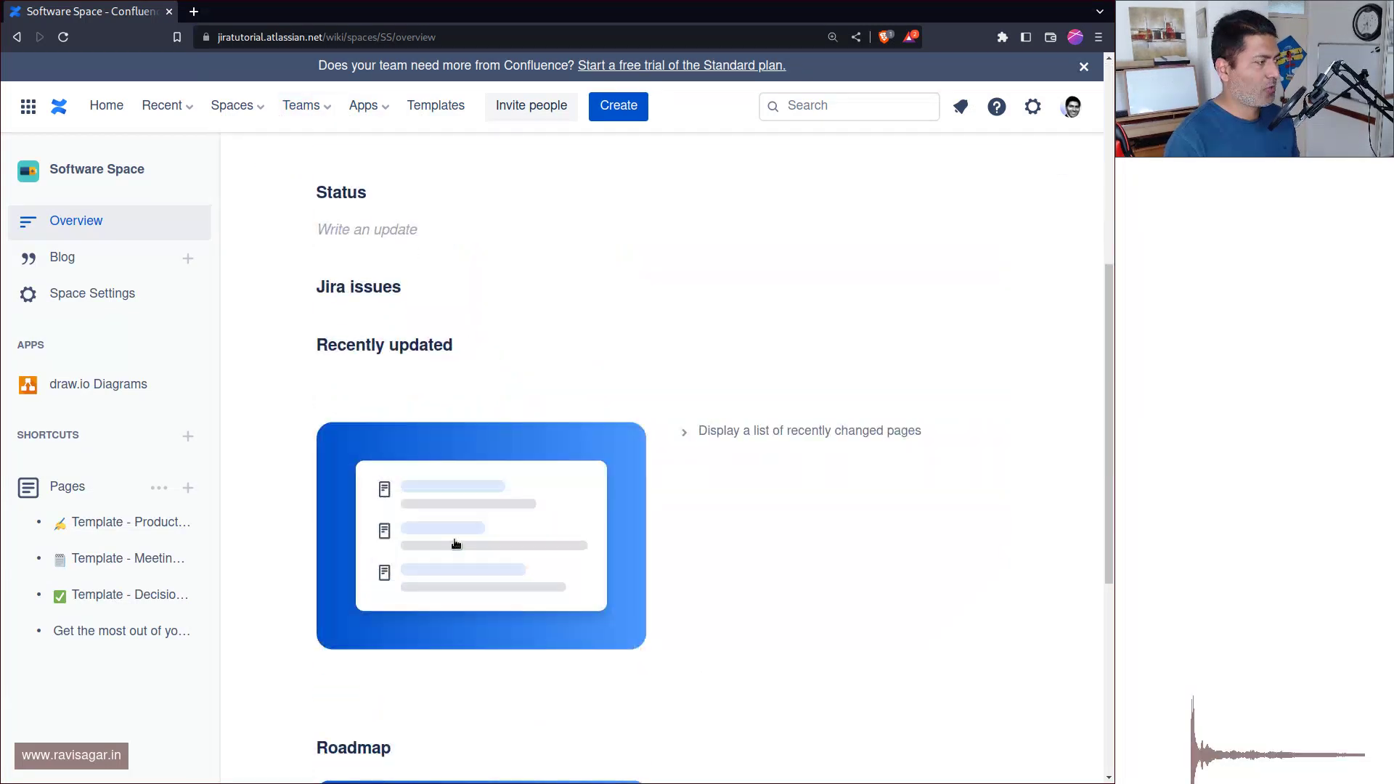
pyautogui.scroll(3, 363, 450)
pyautogui.click(245, 108)
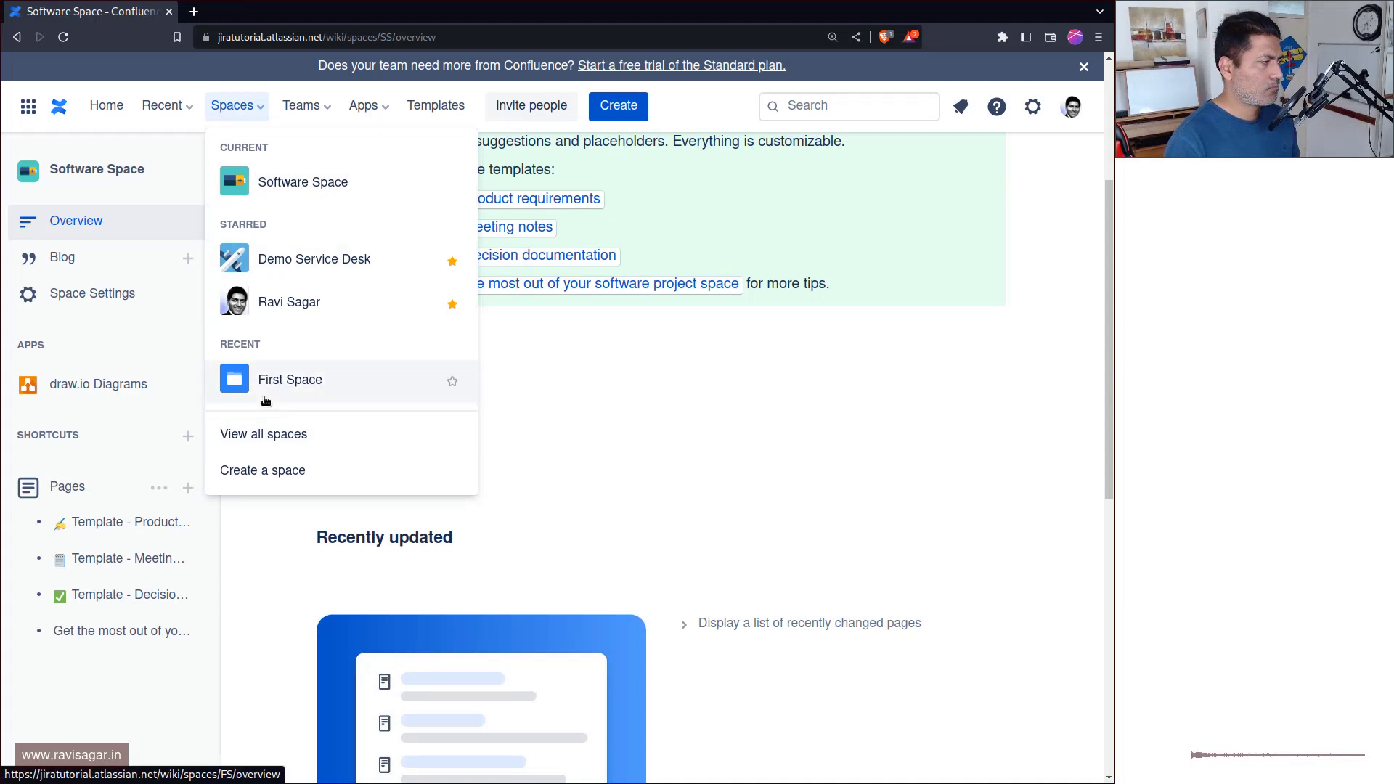
# - Pick the Software project template and name the new space 'Software Space Two'
pyautogui.click(255, 472)
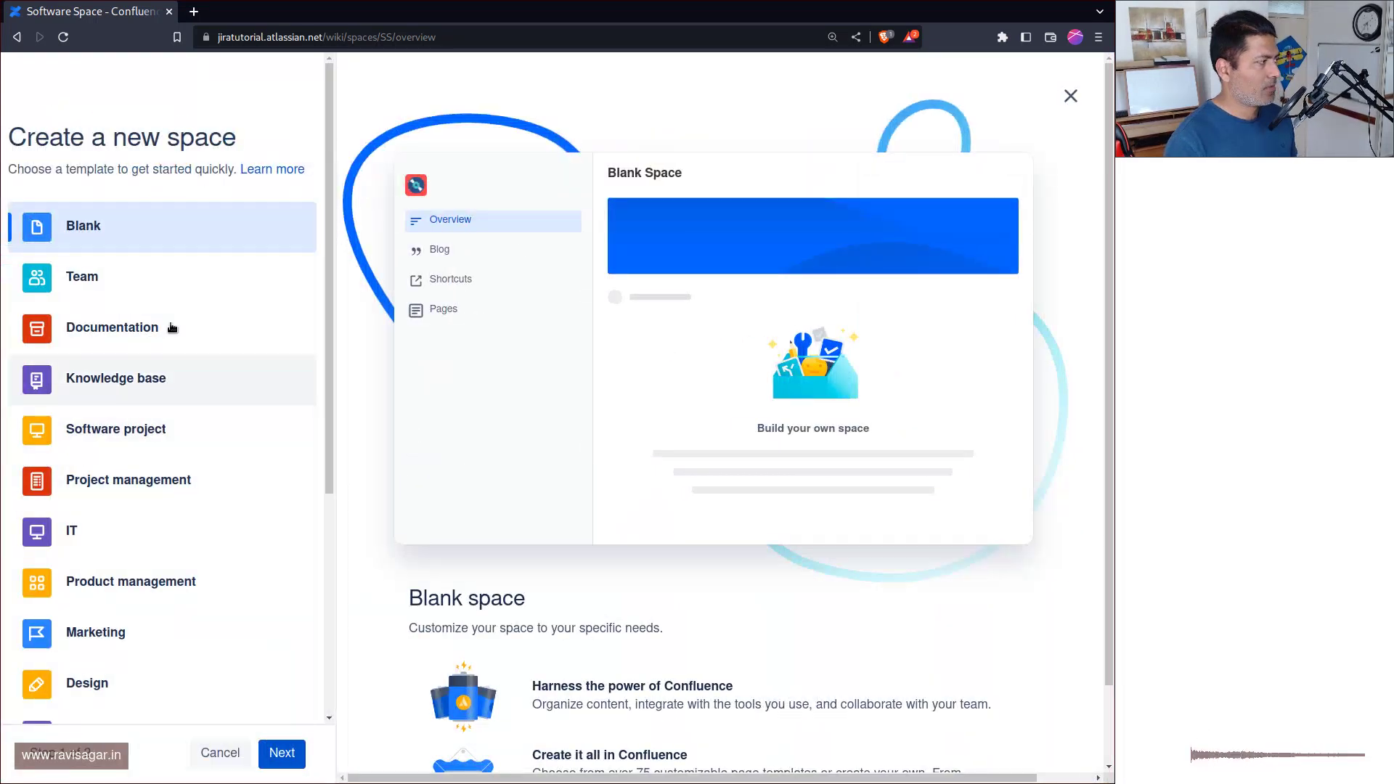
pyautogui.click(133, 434)
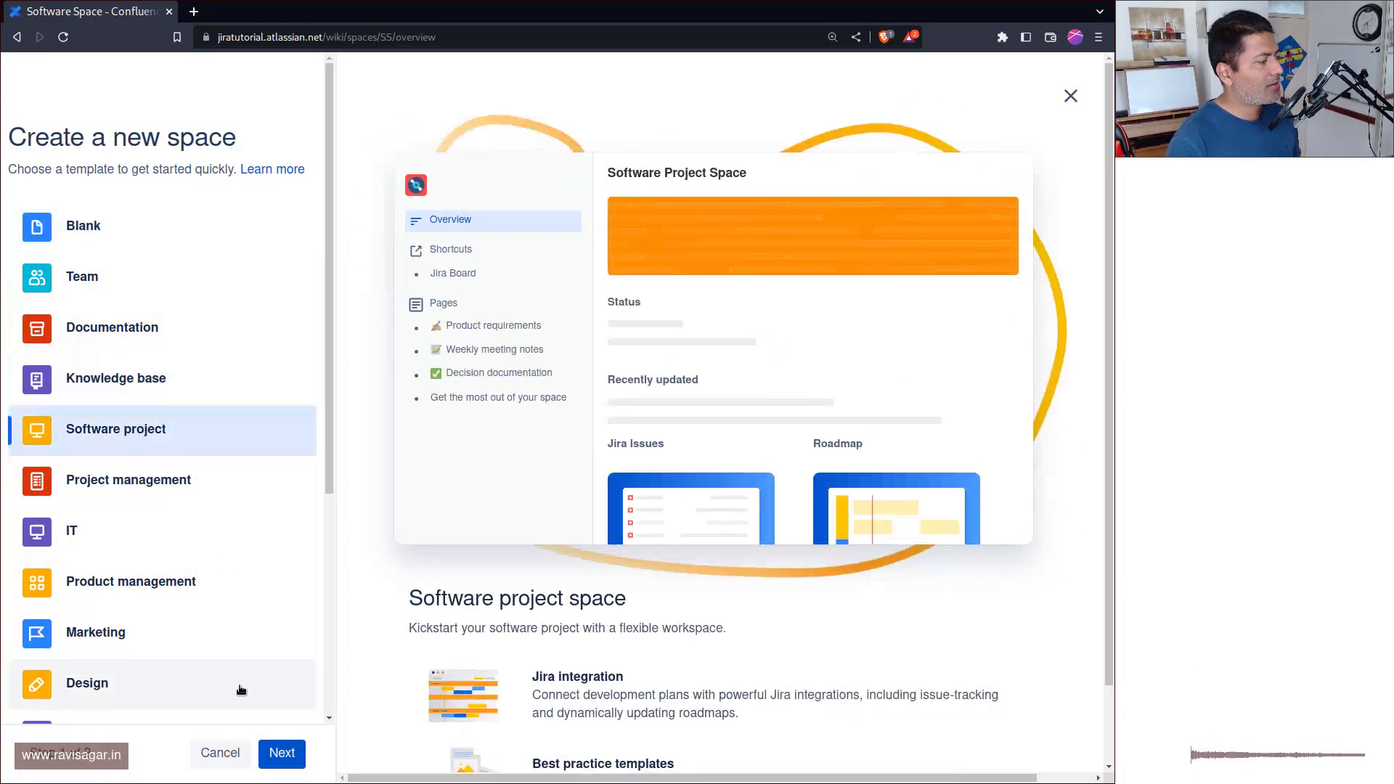
pyautogui.click(281, 755)
pyautogui.click(98, 360)
pyautogui.write('So')
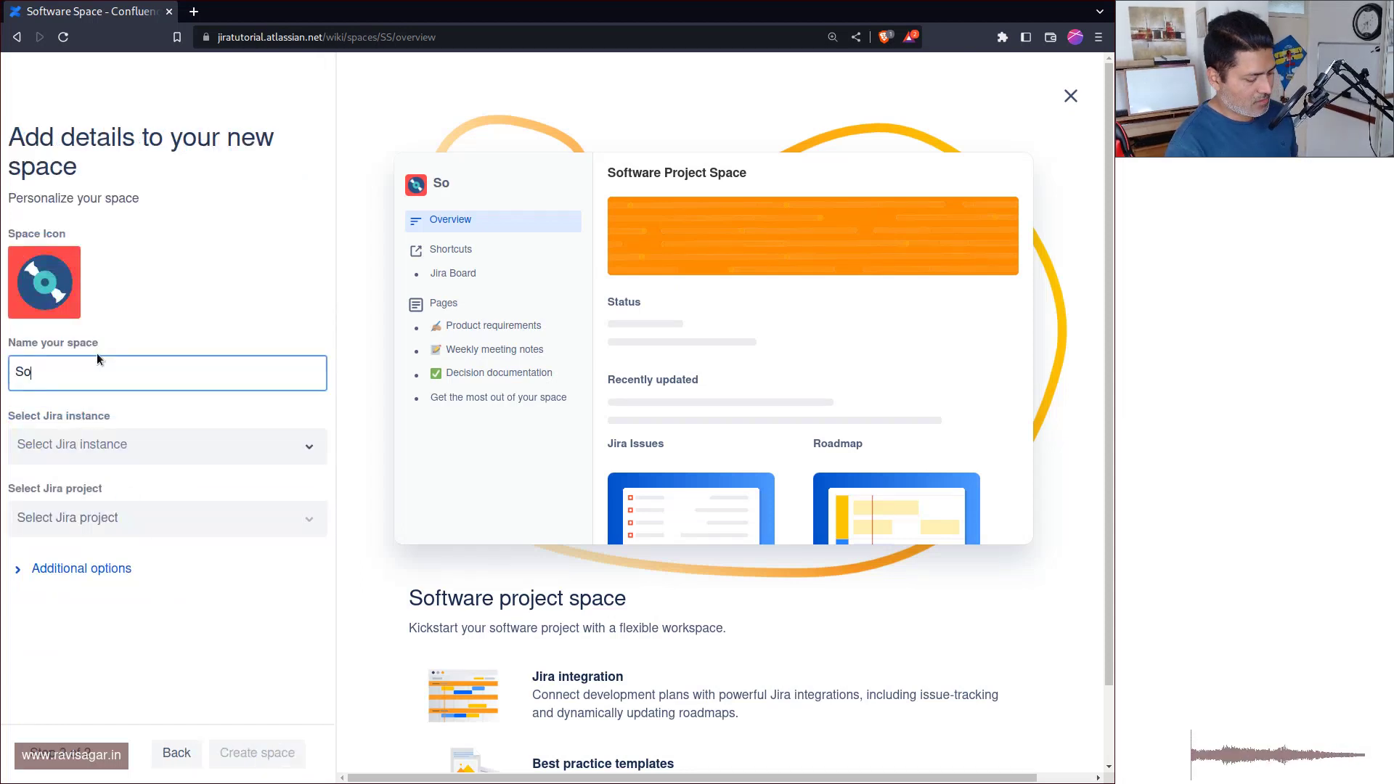
pyautogui.write('ftware ')
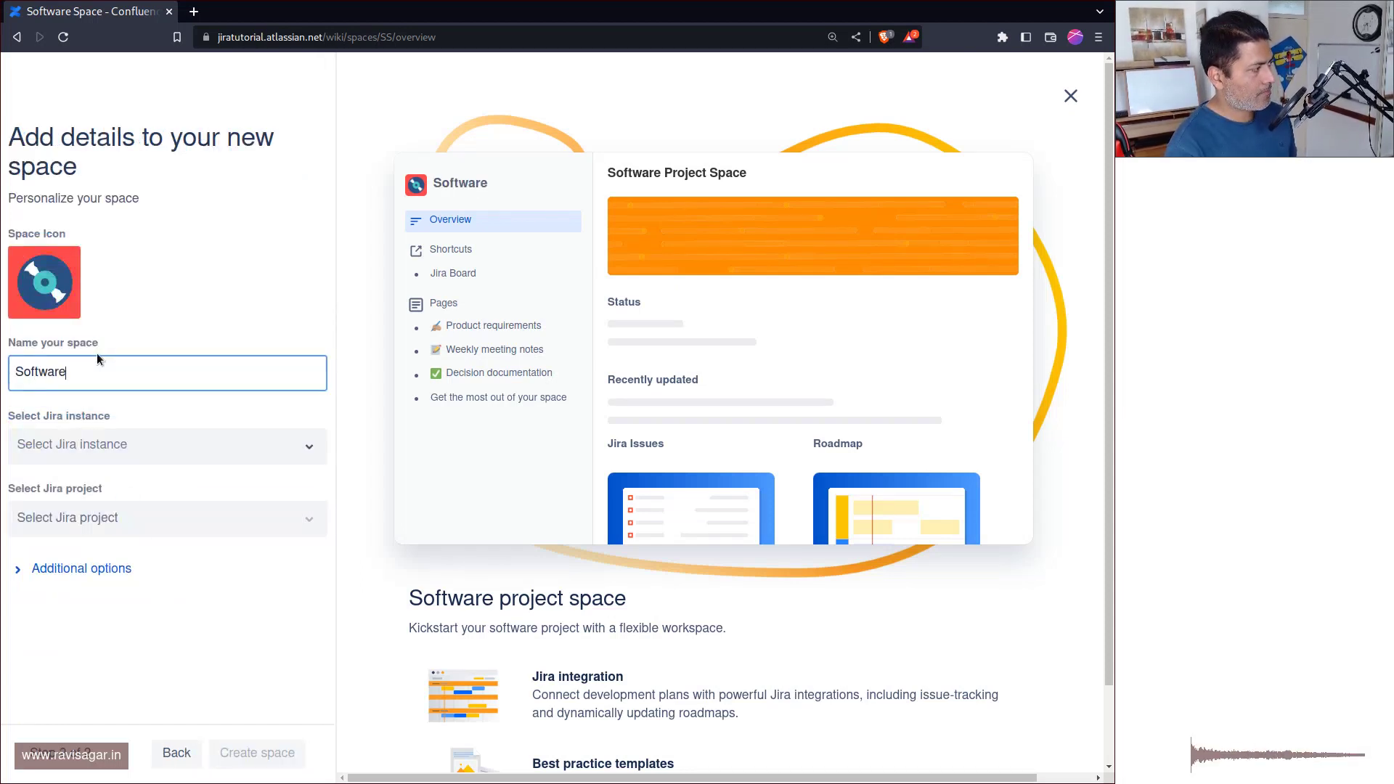
pyautogui.write('Spa')
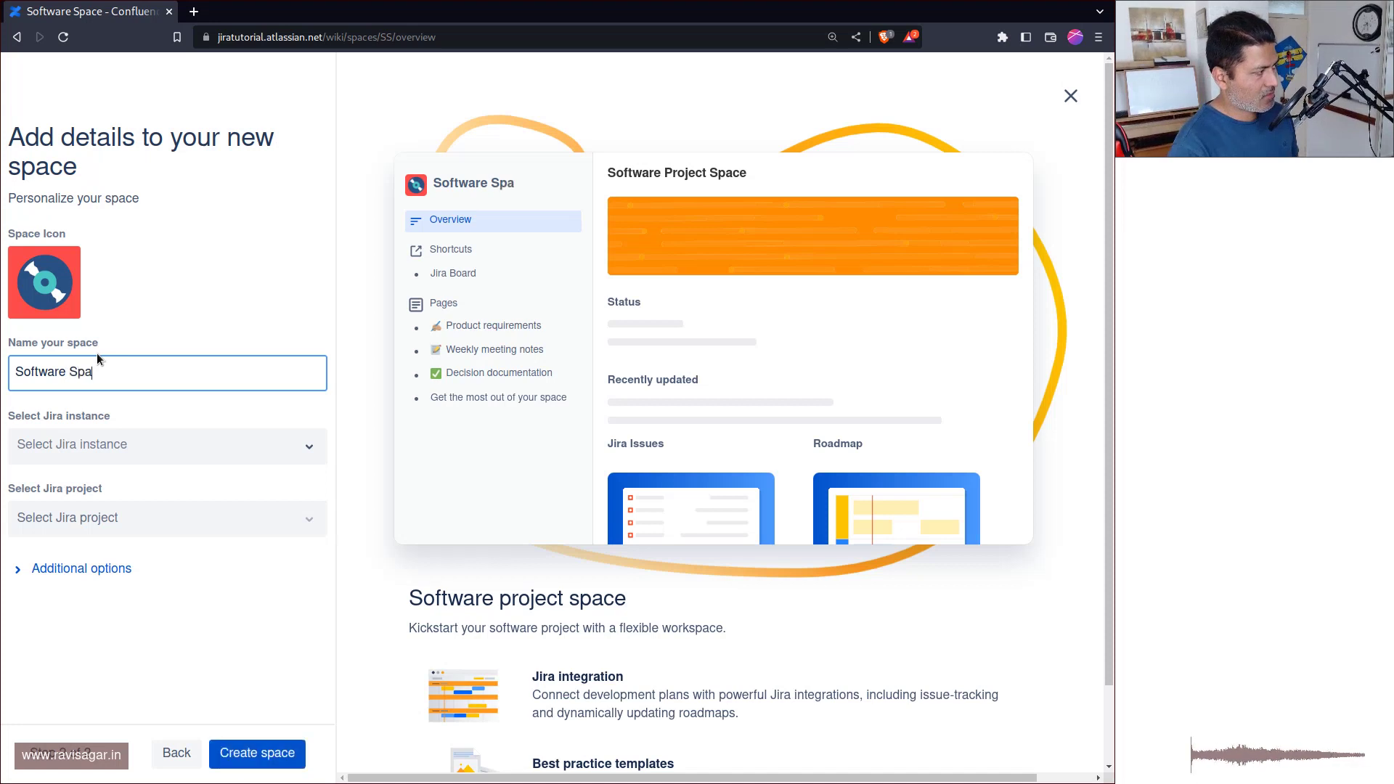
pyautogui.write('ce Two')
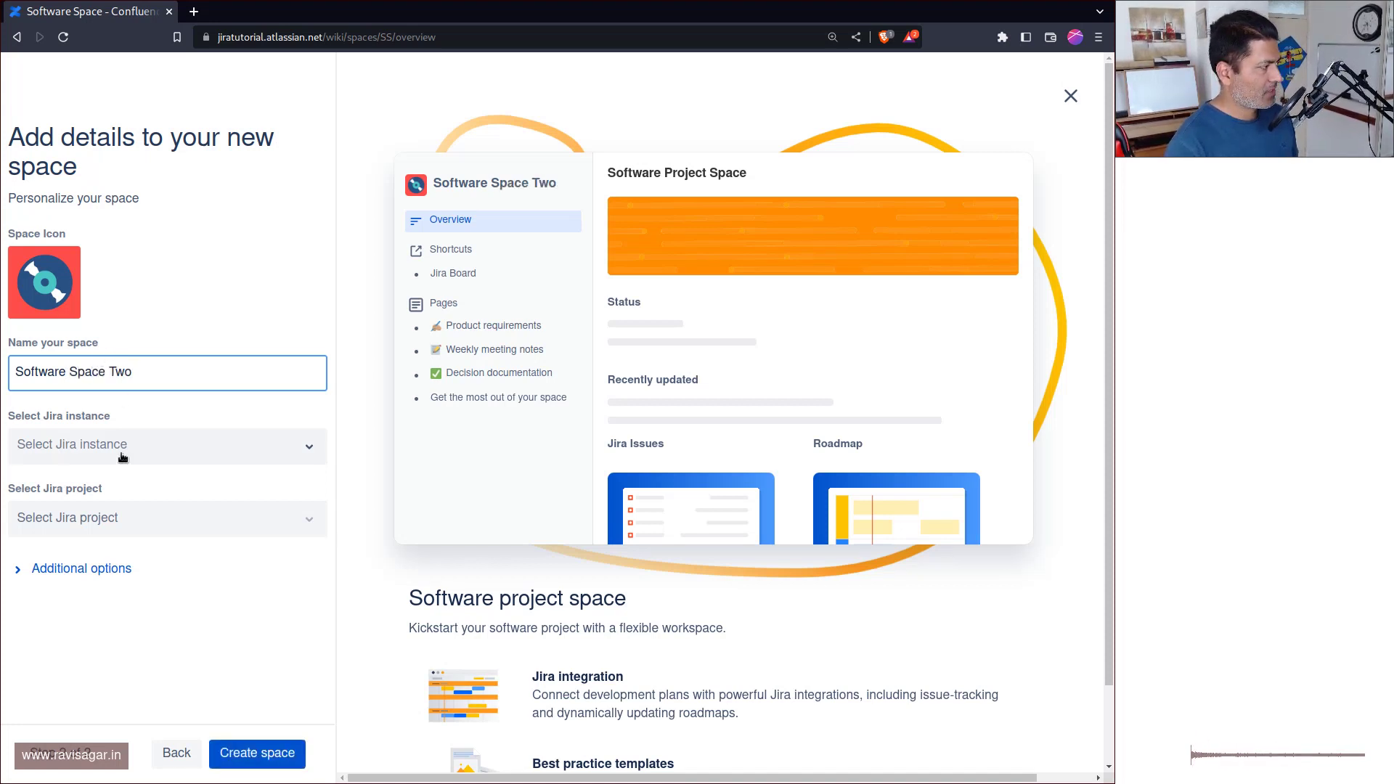
# - Link the space to the Android project on System JIRA and create it
pyautogui.click(123, 454)
pyautogui.click(99, 484)
pyautogui.click(139, 516)
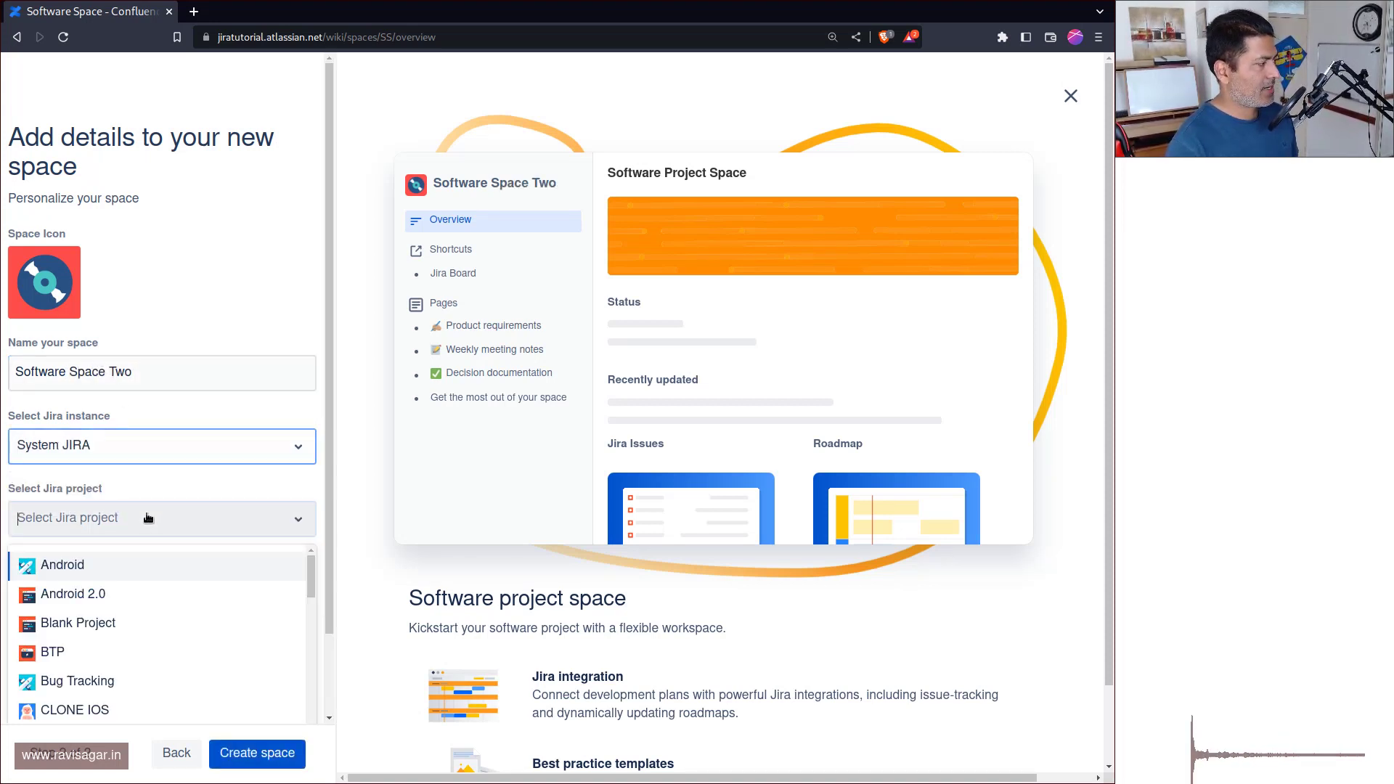
pyautogui.click(125, 570)
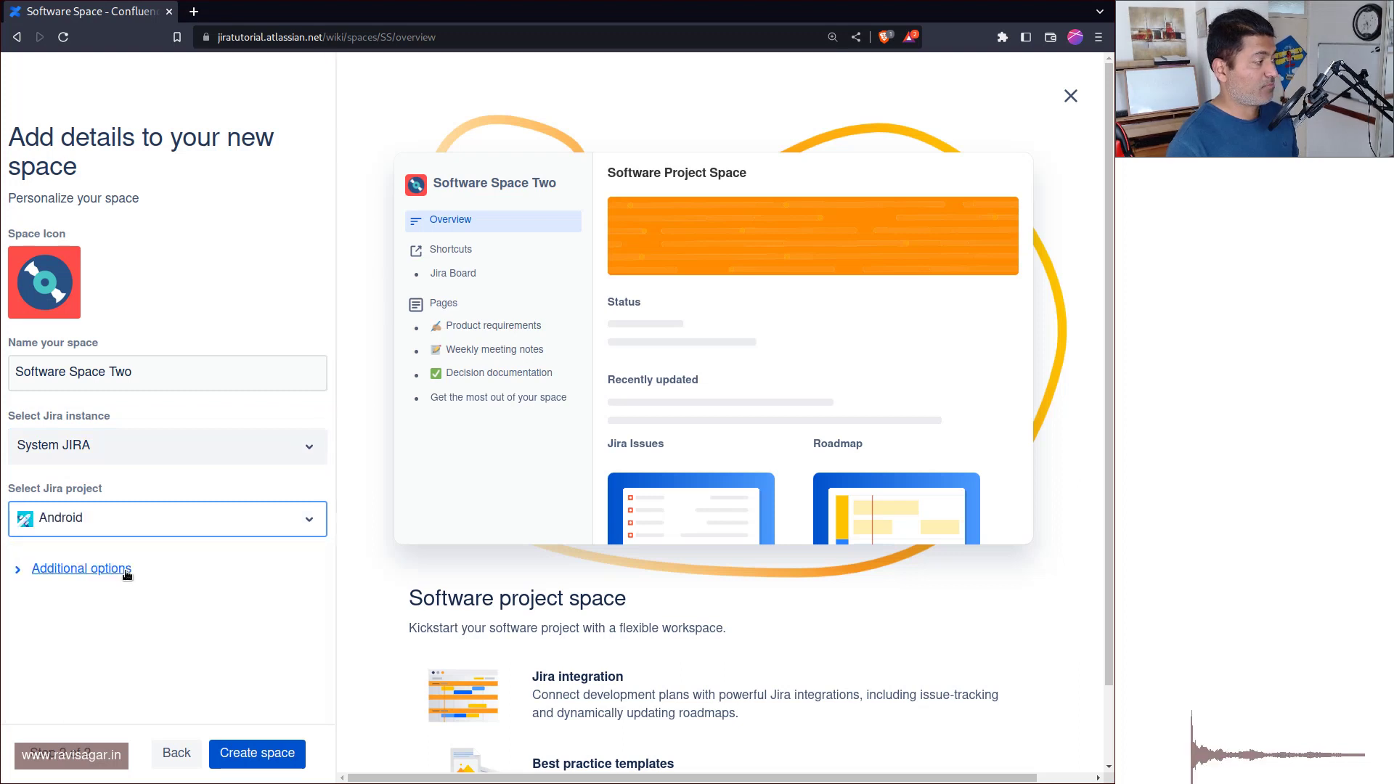
pyautogui.click(71, 572)
pyautogui.scroll(-1, 84, 579)
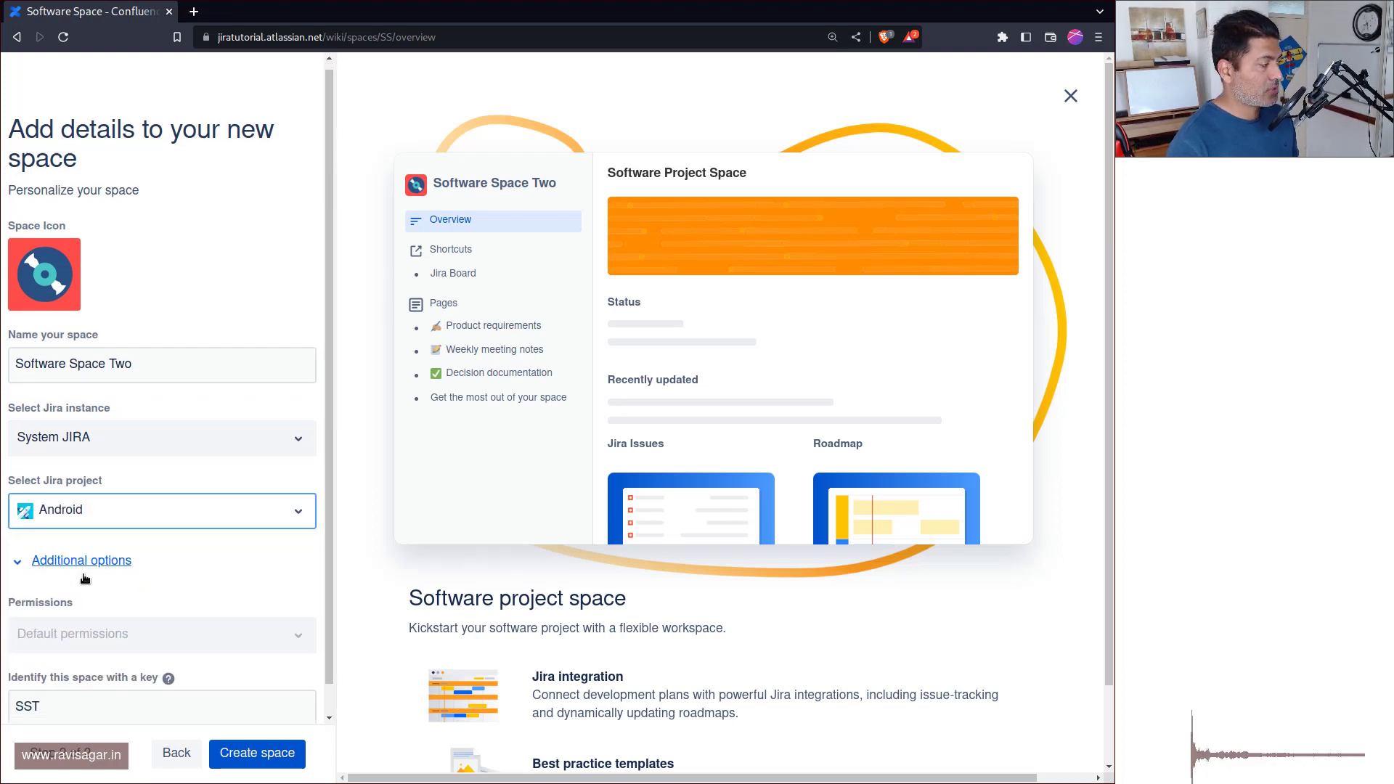
pyautogui.click(251, 763)
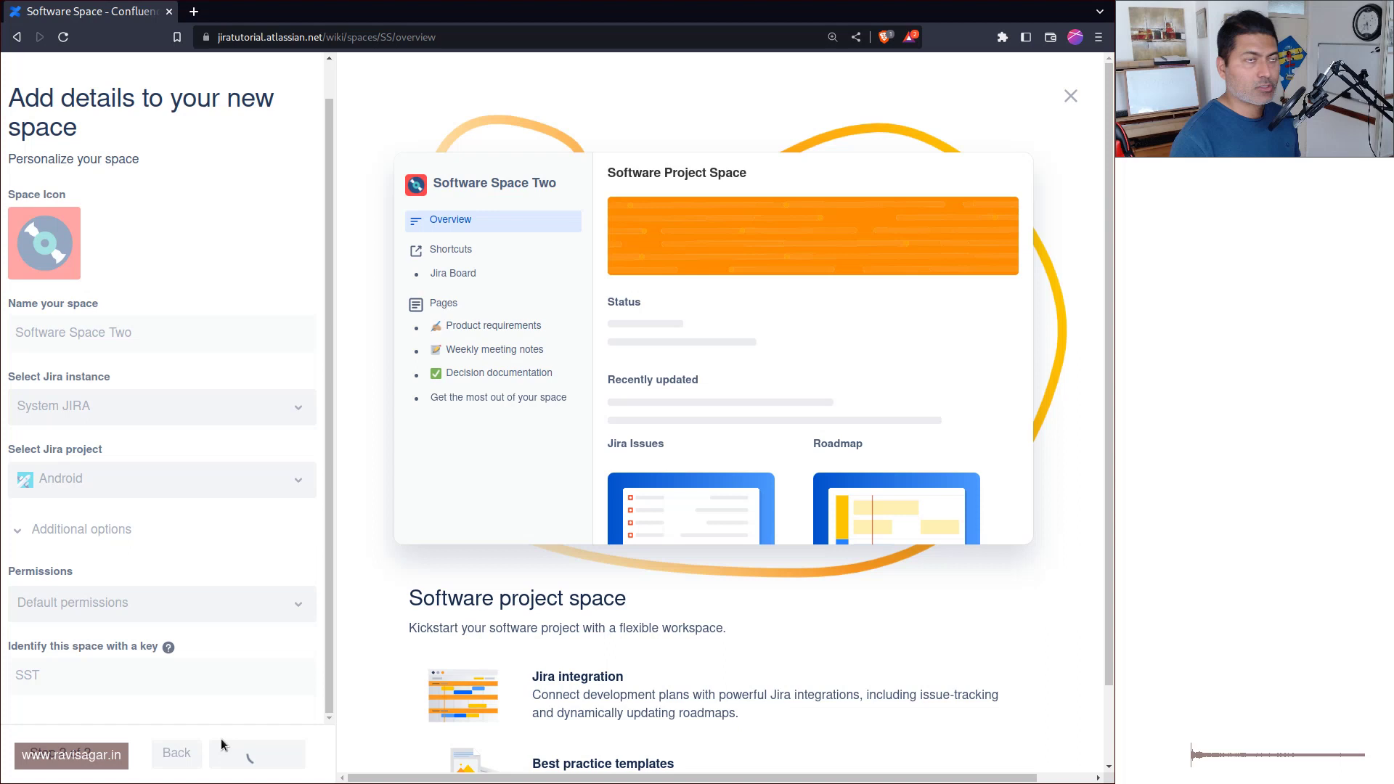
pyautogui.moveTo(168, 644)
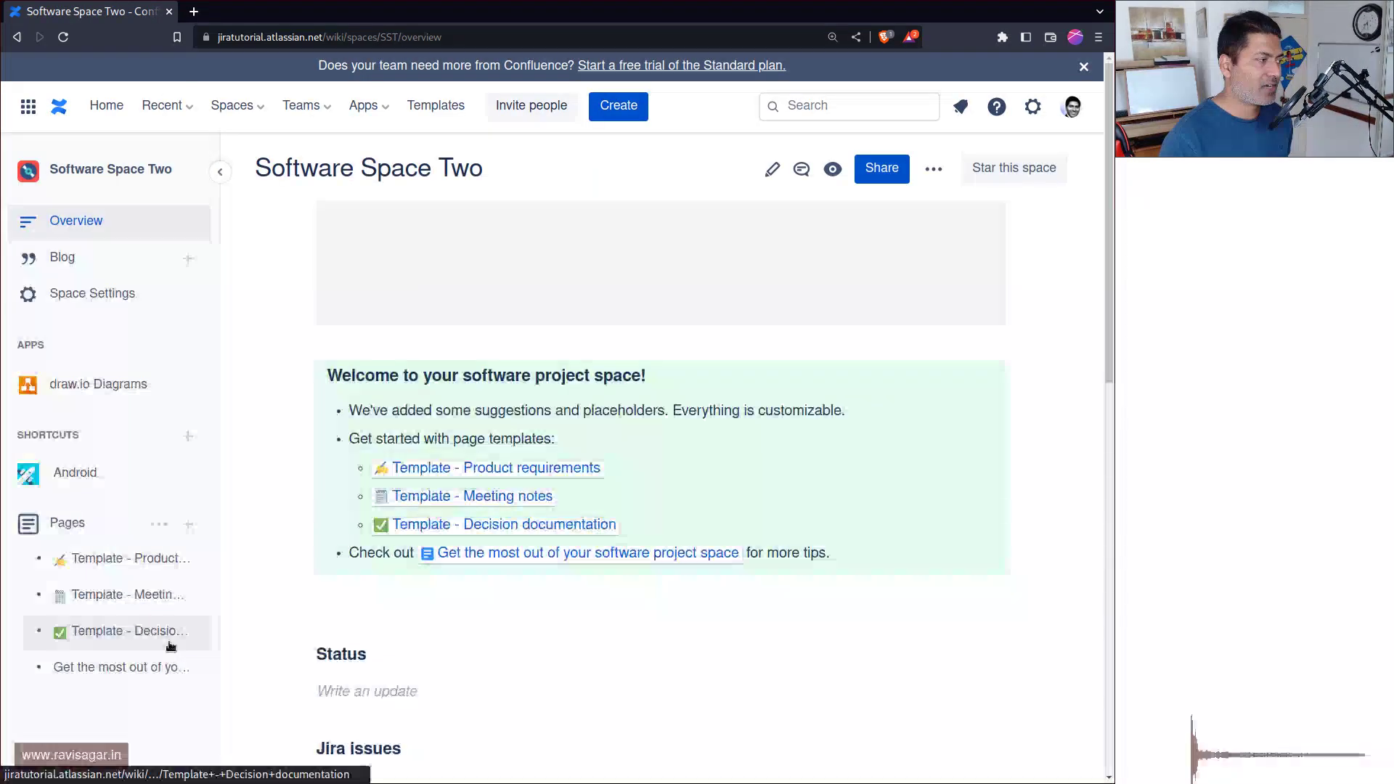
# - Scroll through the Software Space Two overview and close the image preview
pyautogui.scroll(-5, 675, 544)
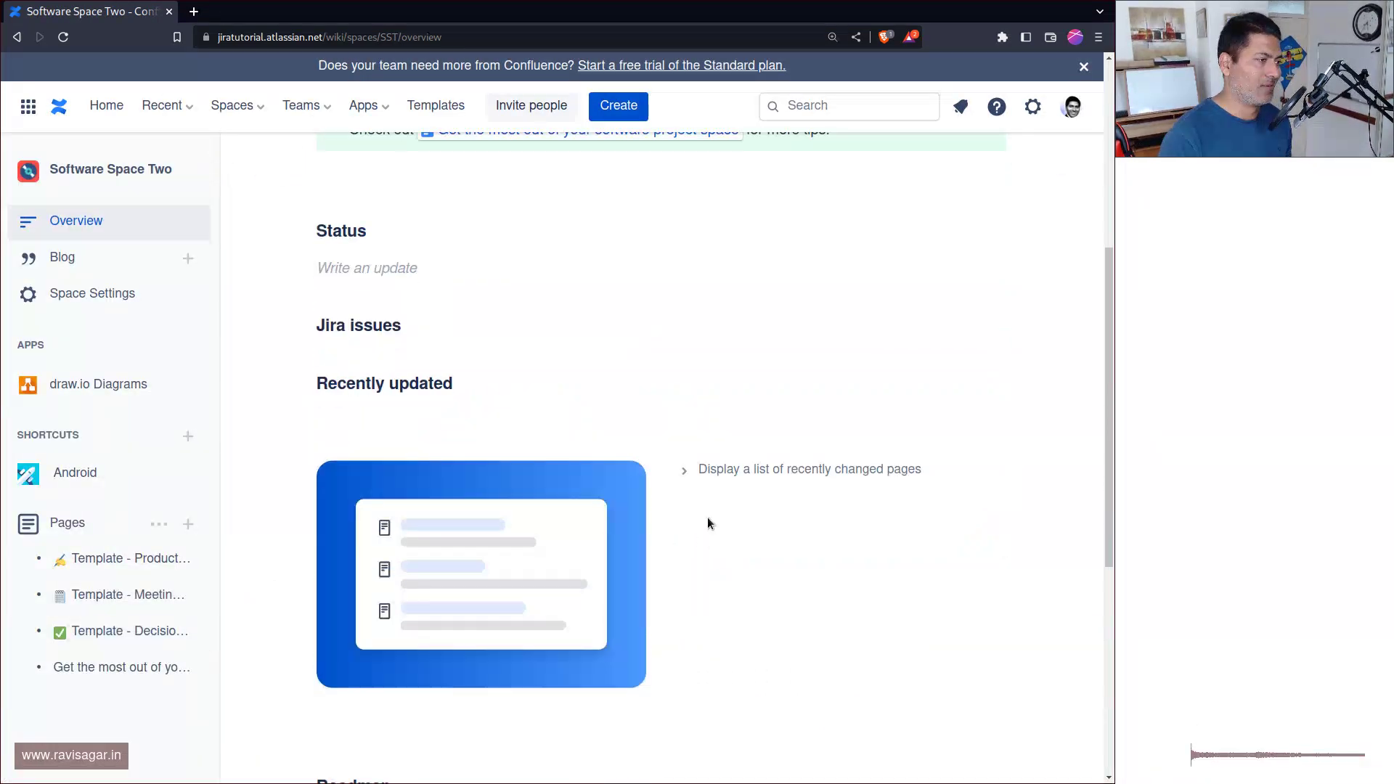
pyautogui.scroll(-6, 686, 470)
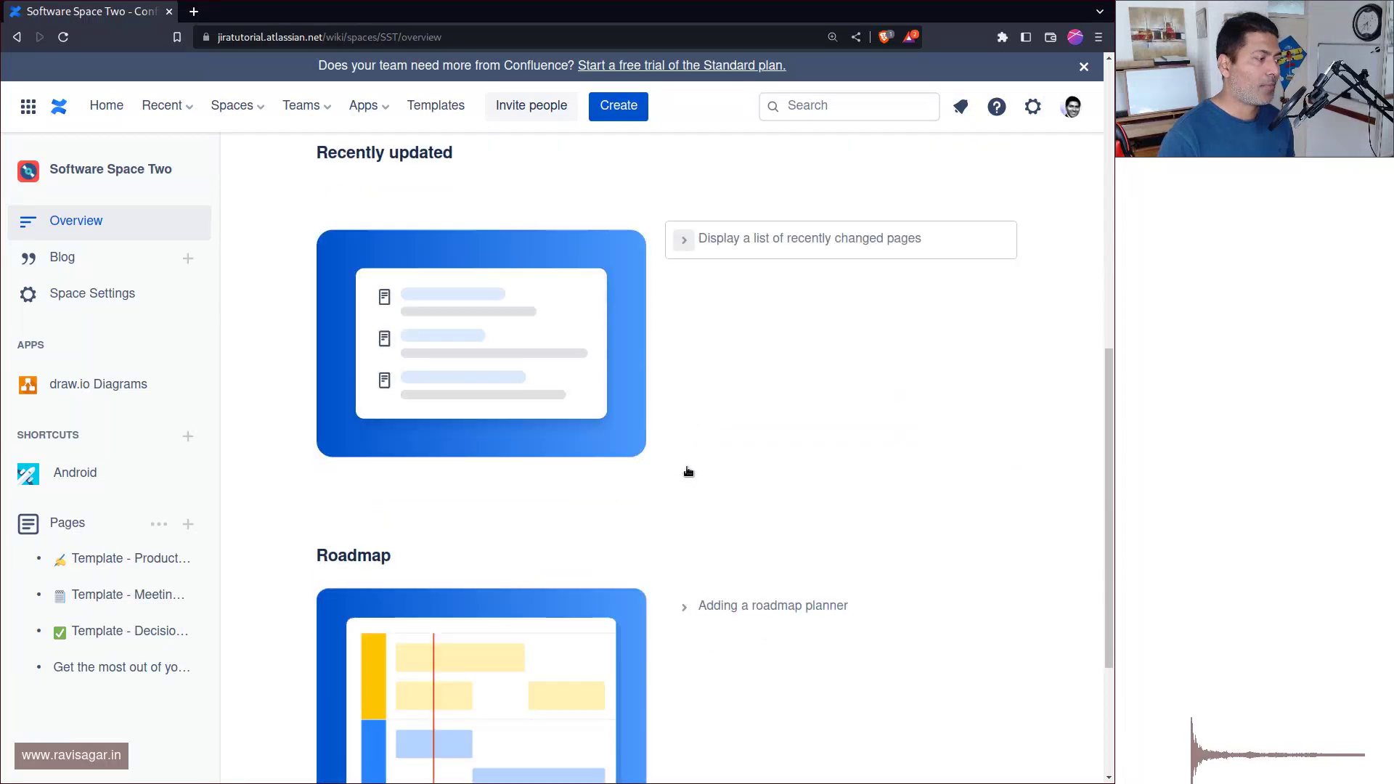
pyautogui.scroll(3, 632, 465)
pyautogui.scroll(7, 615, 466)
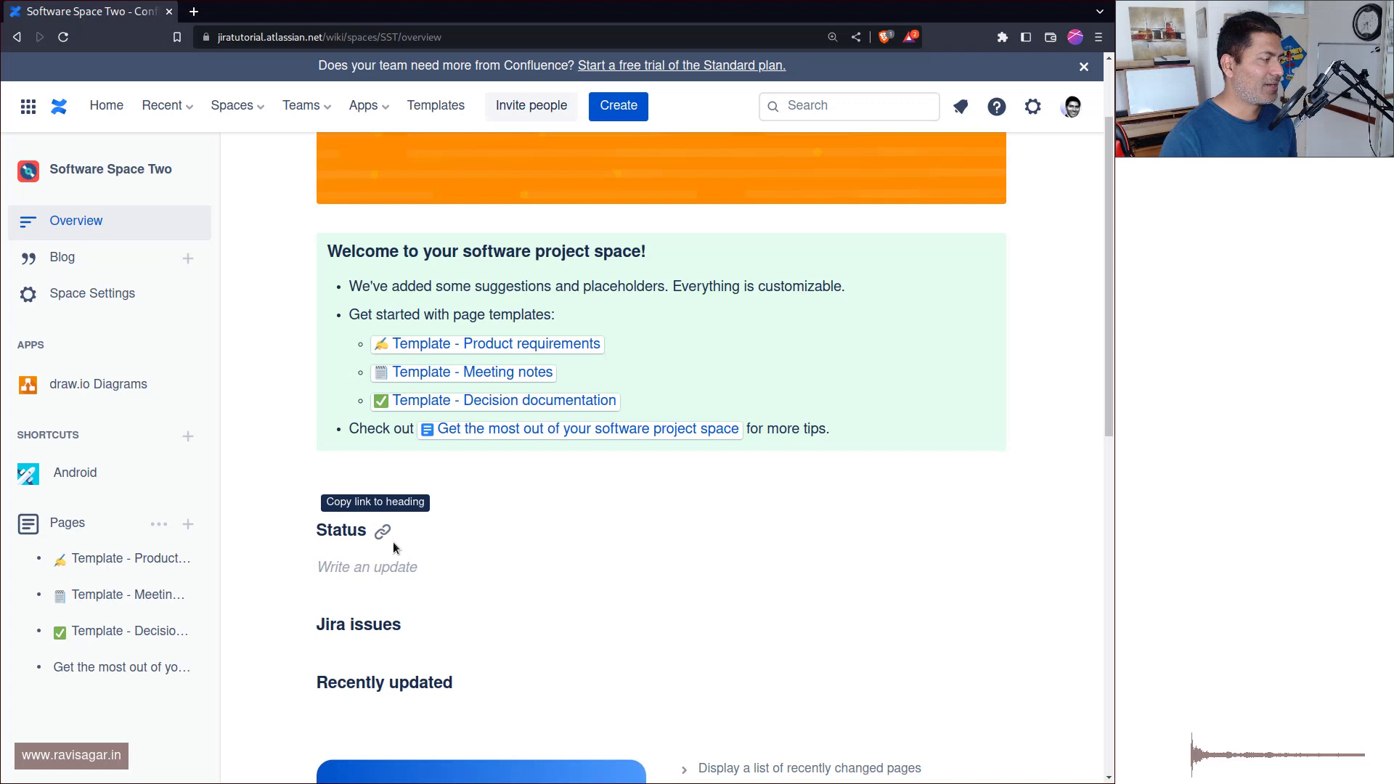
pyautogui.scroll(-8, 546, 624)
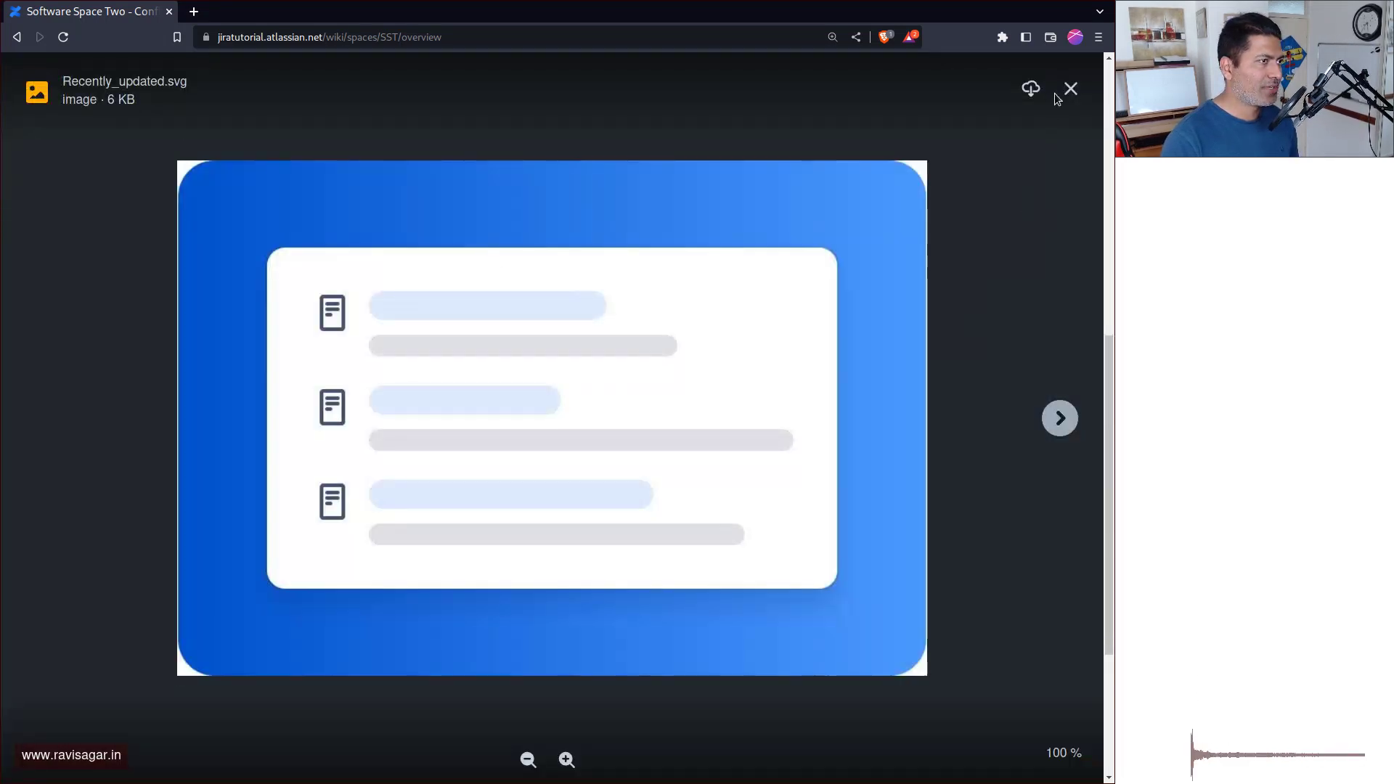
pyautogui.click(1070, 90)
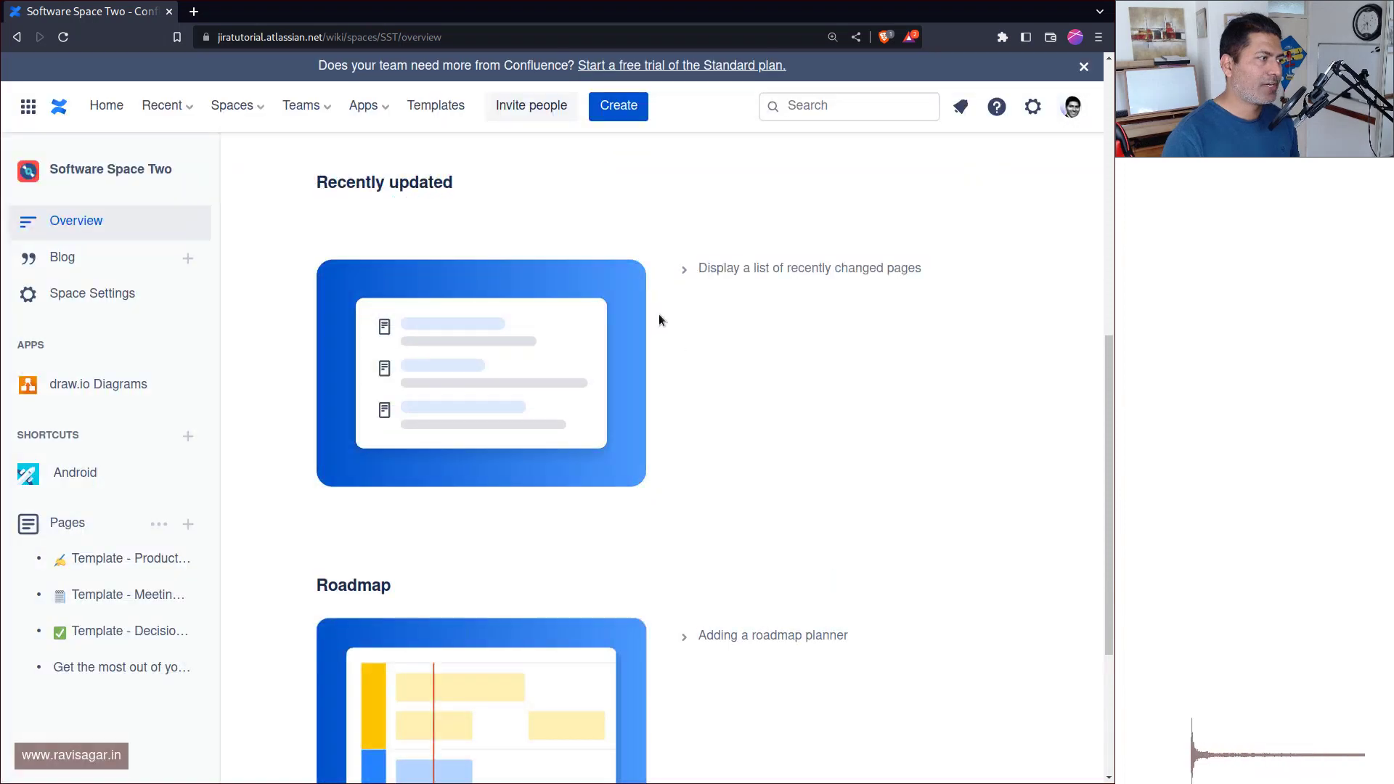
# - Expand the 'Display a list of recently changed pages' and 'Adding a roadmap planner' instructions
pyautogui.click(686, 270)
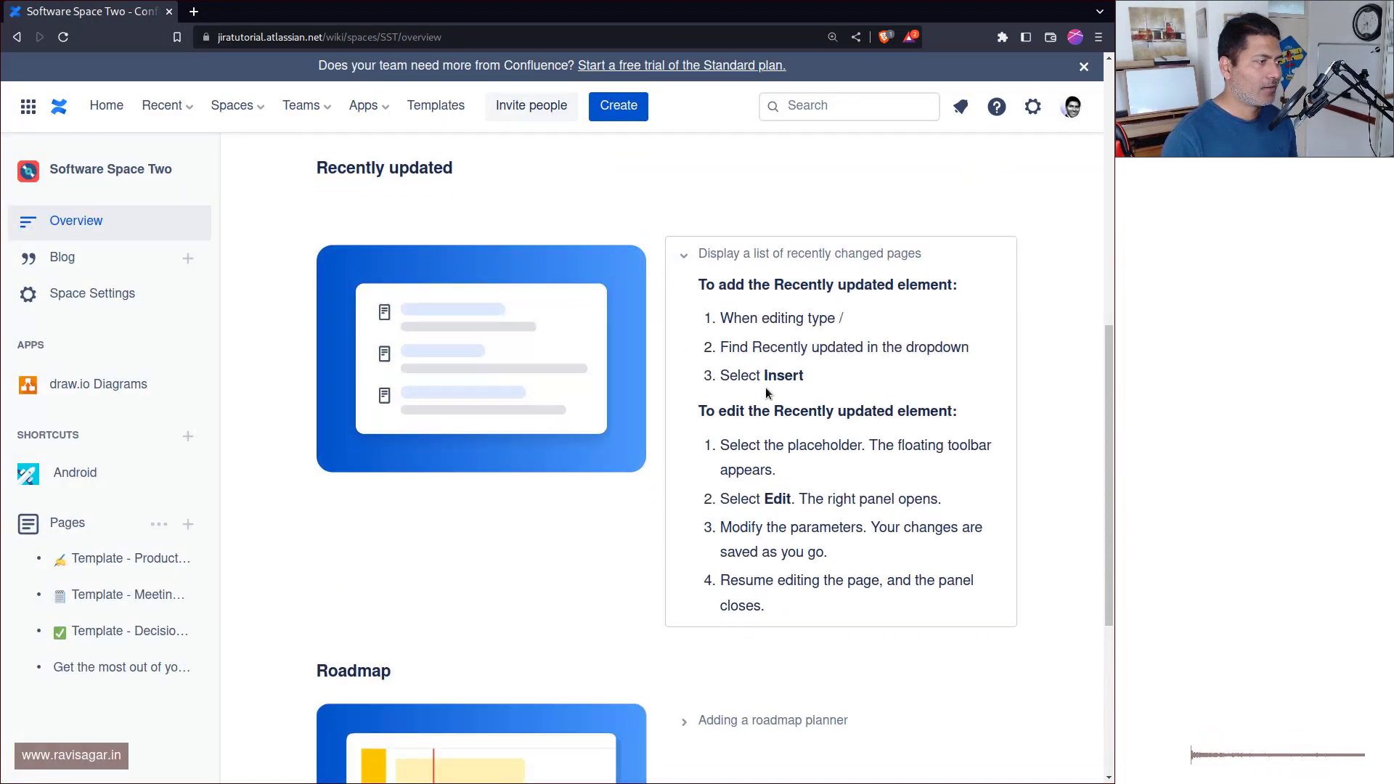
pyautogui.scroll(-5, 765, 386)
pyautogui.click(698, 370)
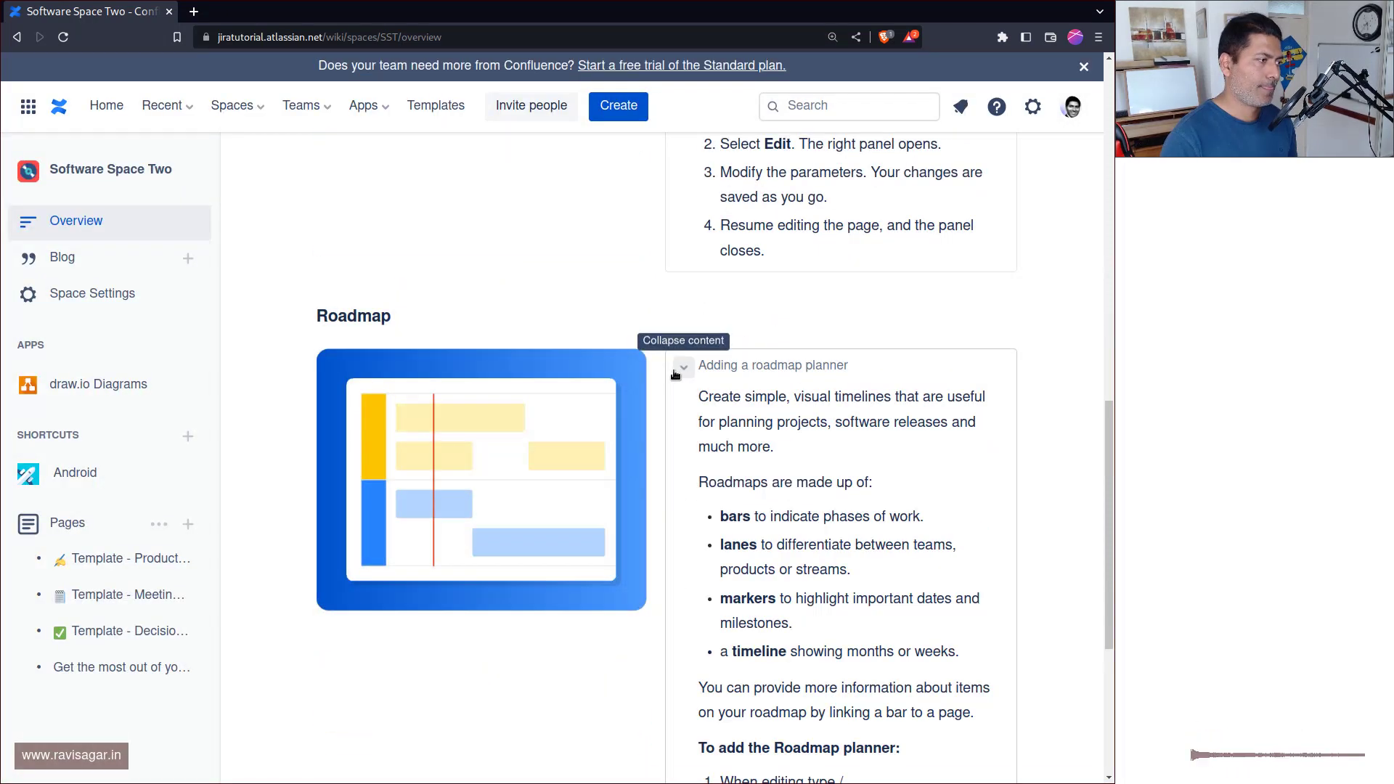
pyautogui.scroll(15, 714, 439)
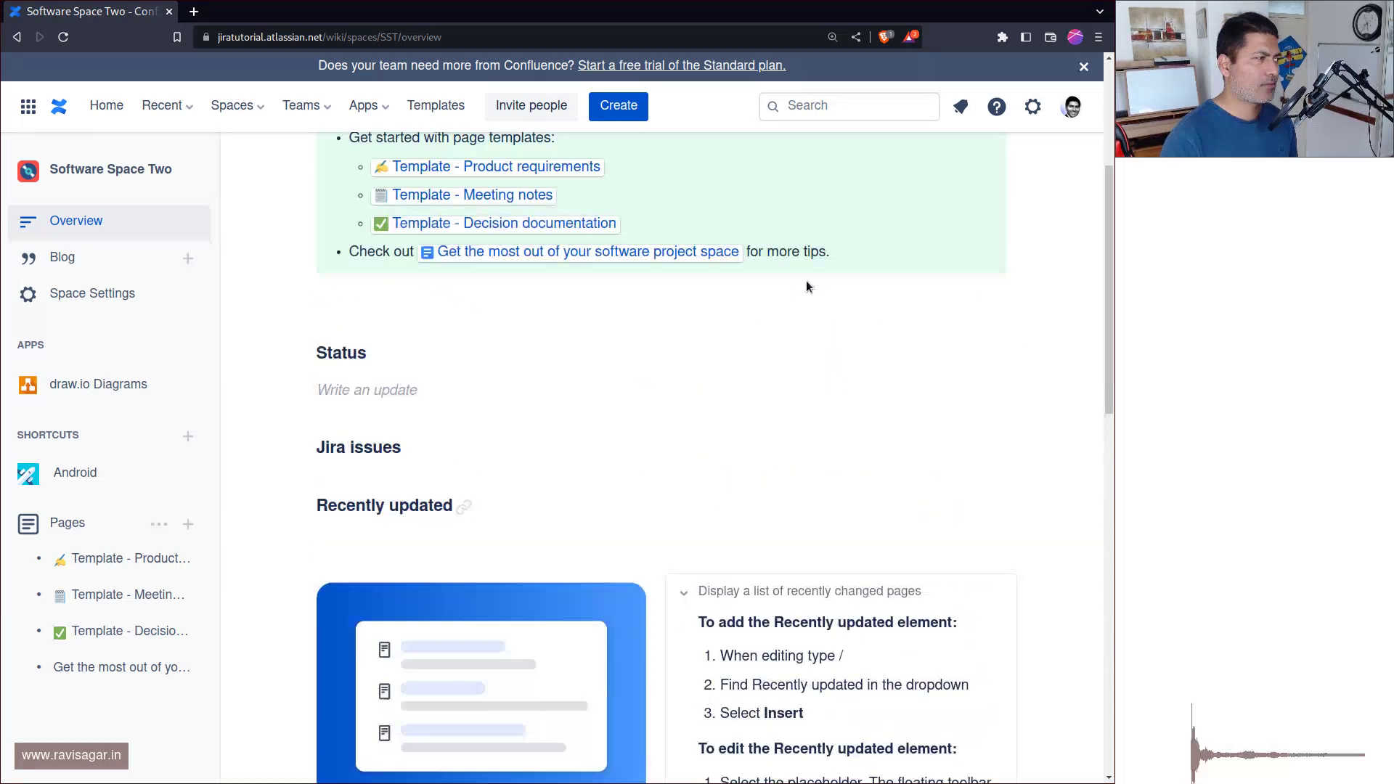
pyautogui.click(772, 174)
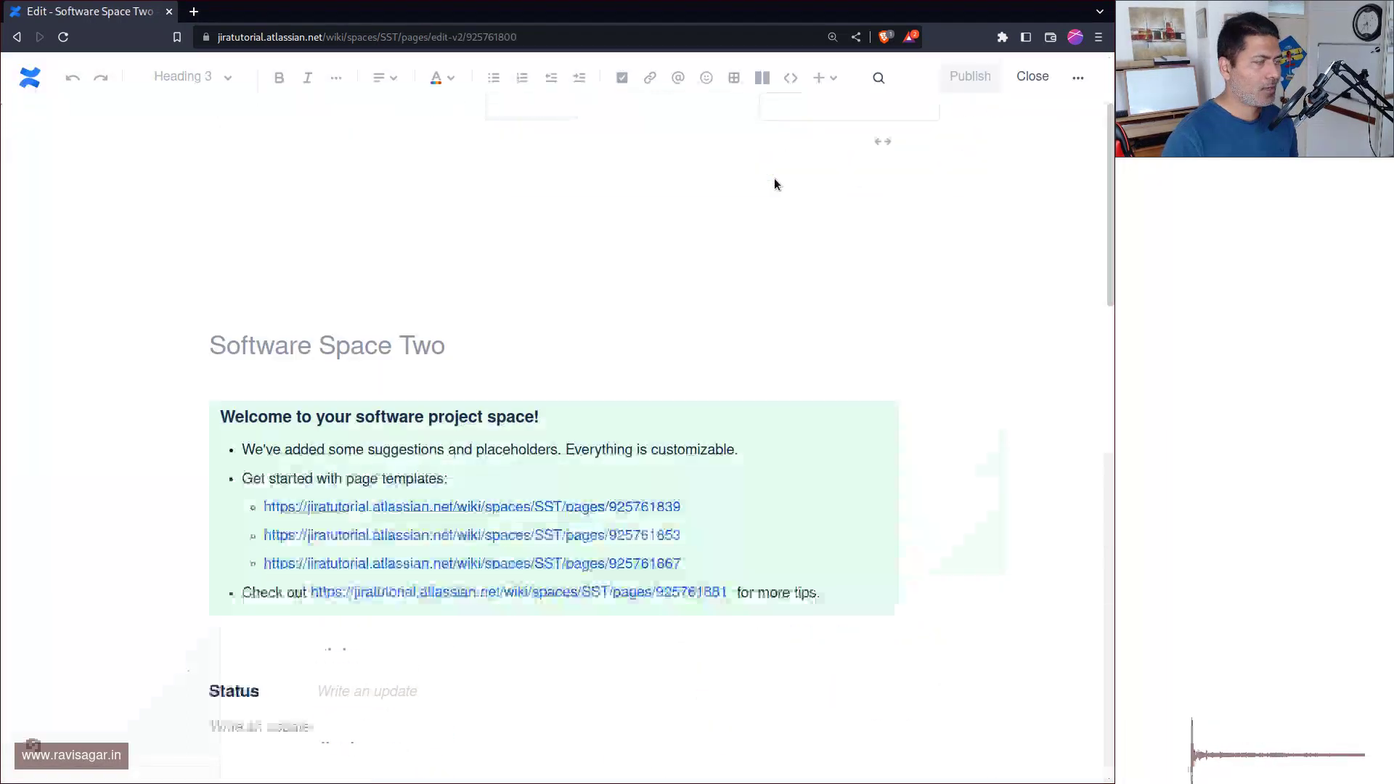
pyautogui.scroll(-3, 780, 162)
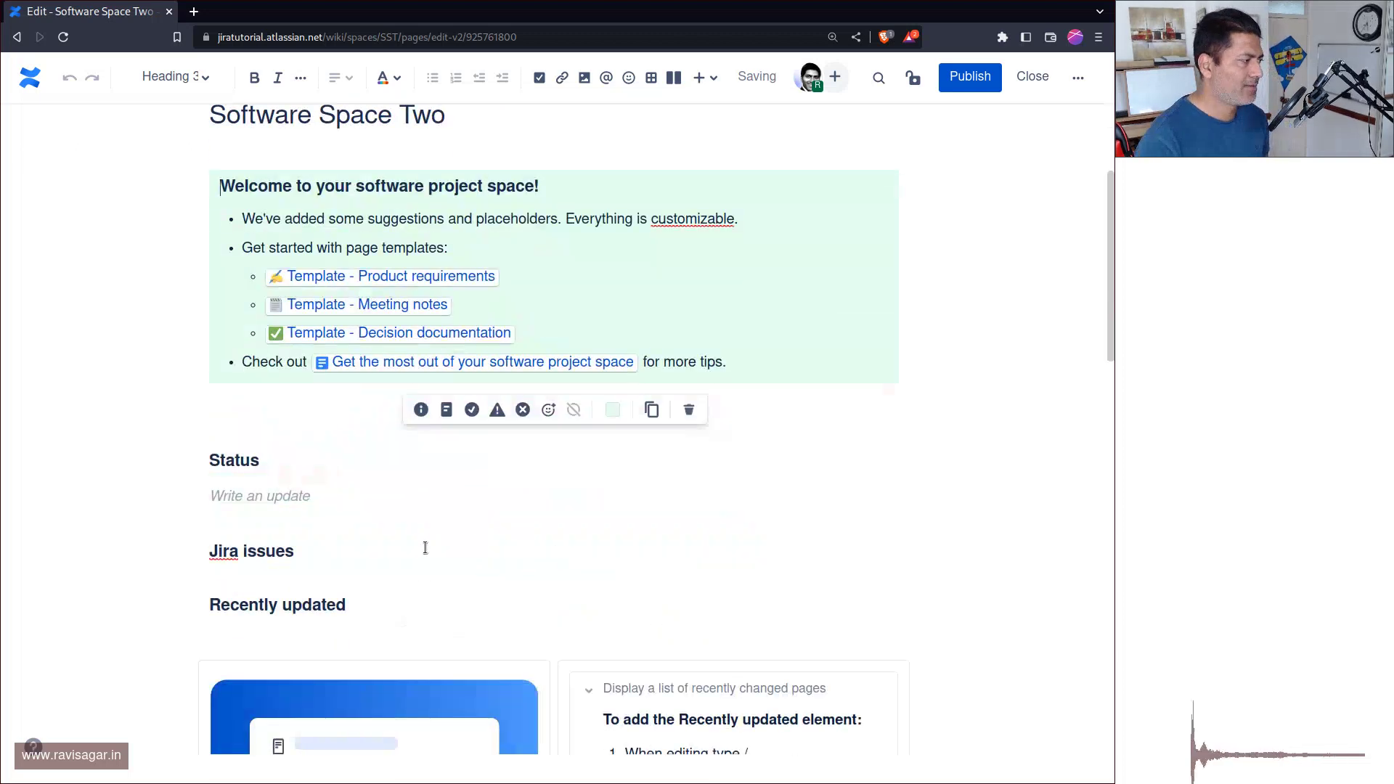
pyautogui.scroll(-3, 359, 579)
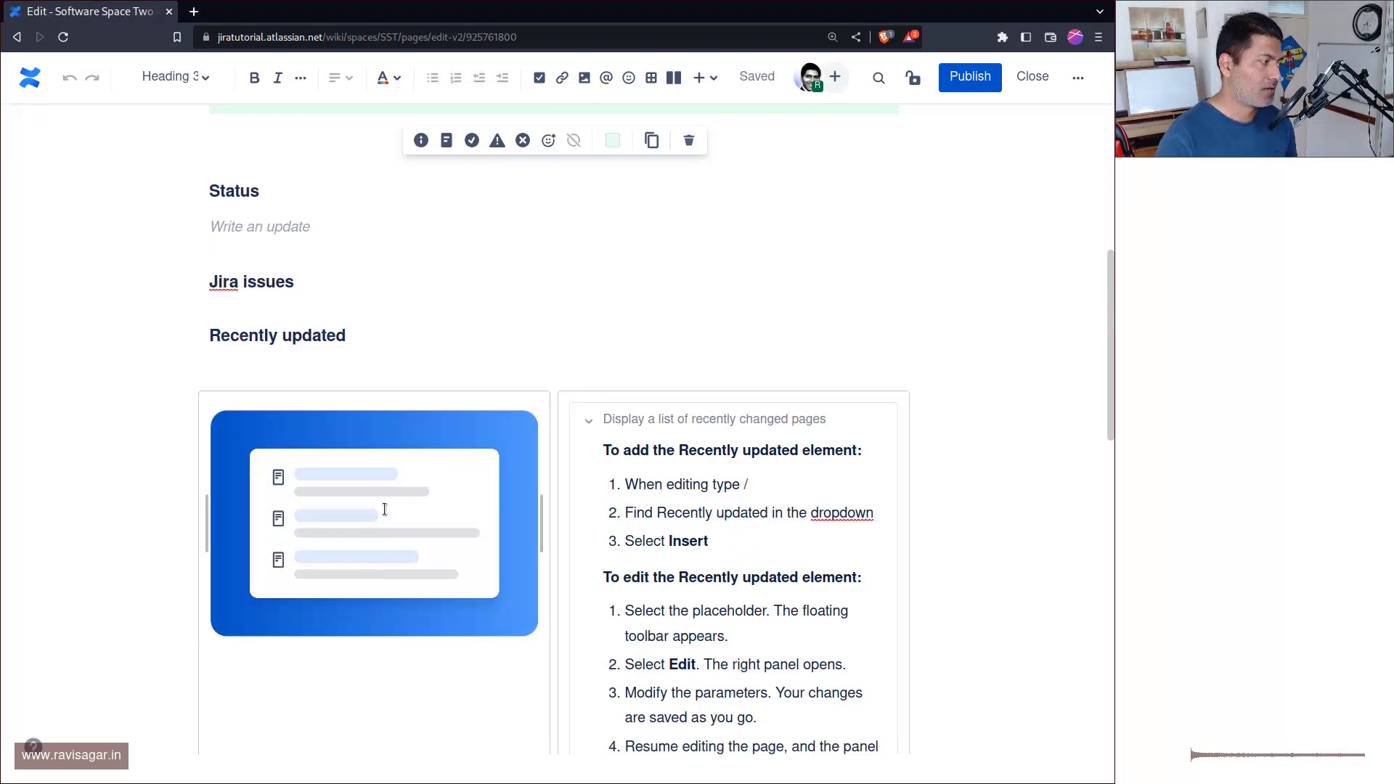
pyautogui.click(384, 509)
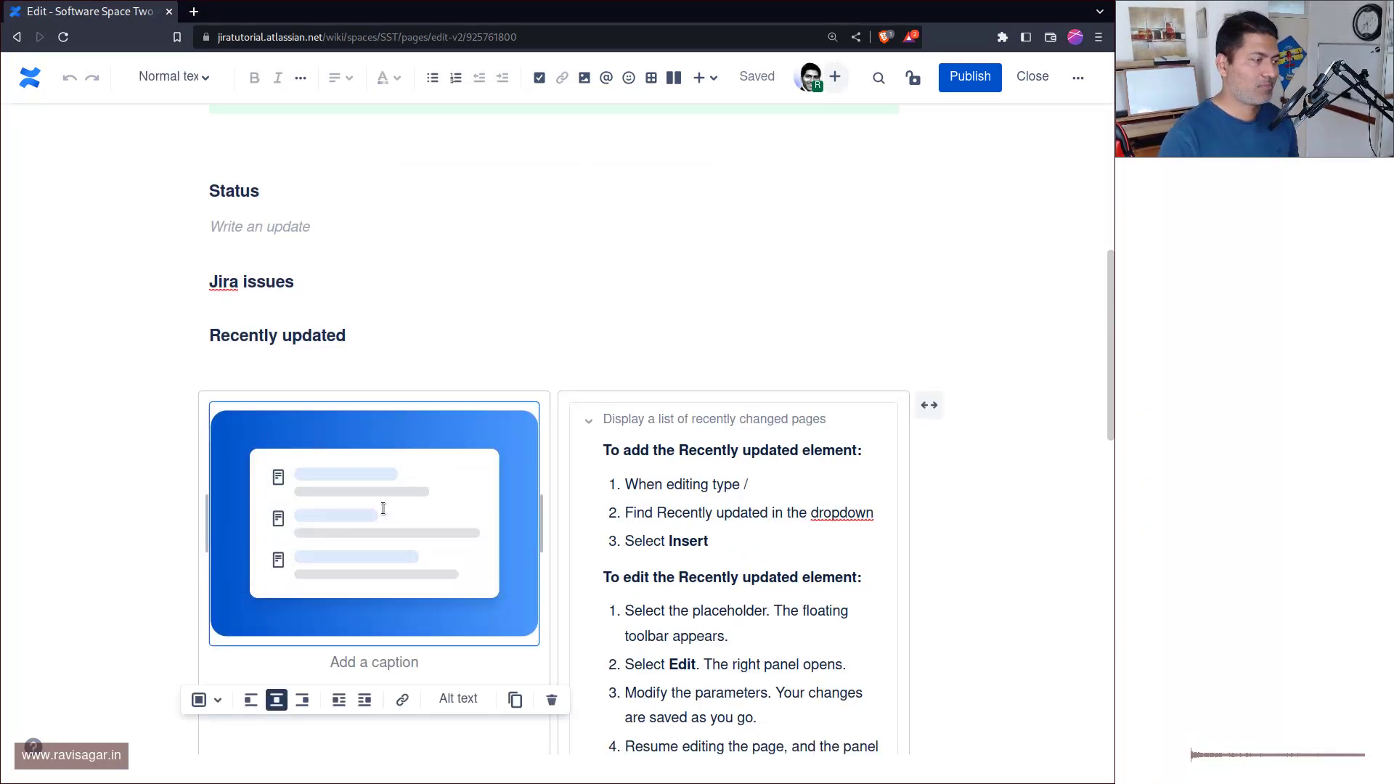
pyautogui.scroll(-2, 416, 509)
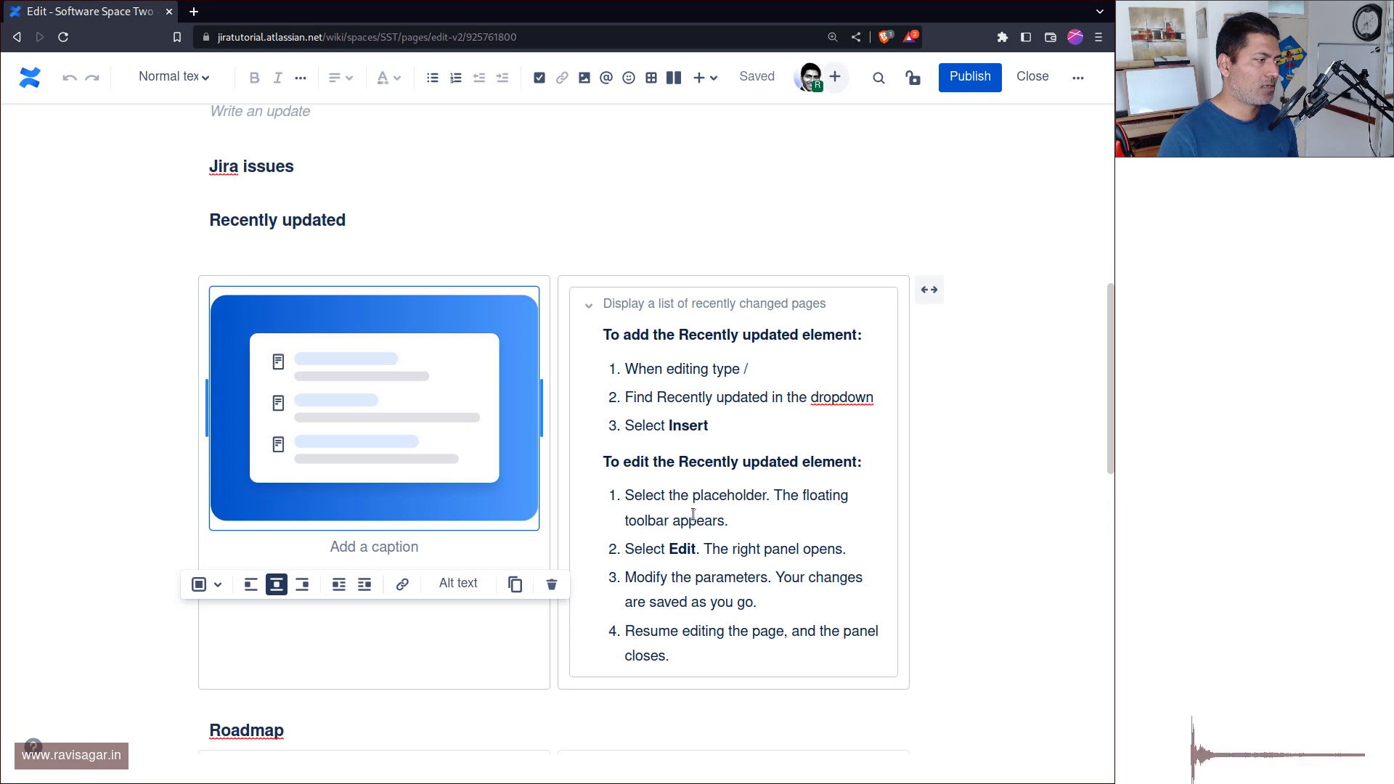
pyautogui.scroll(-10, 693, 514)
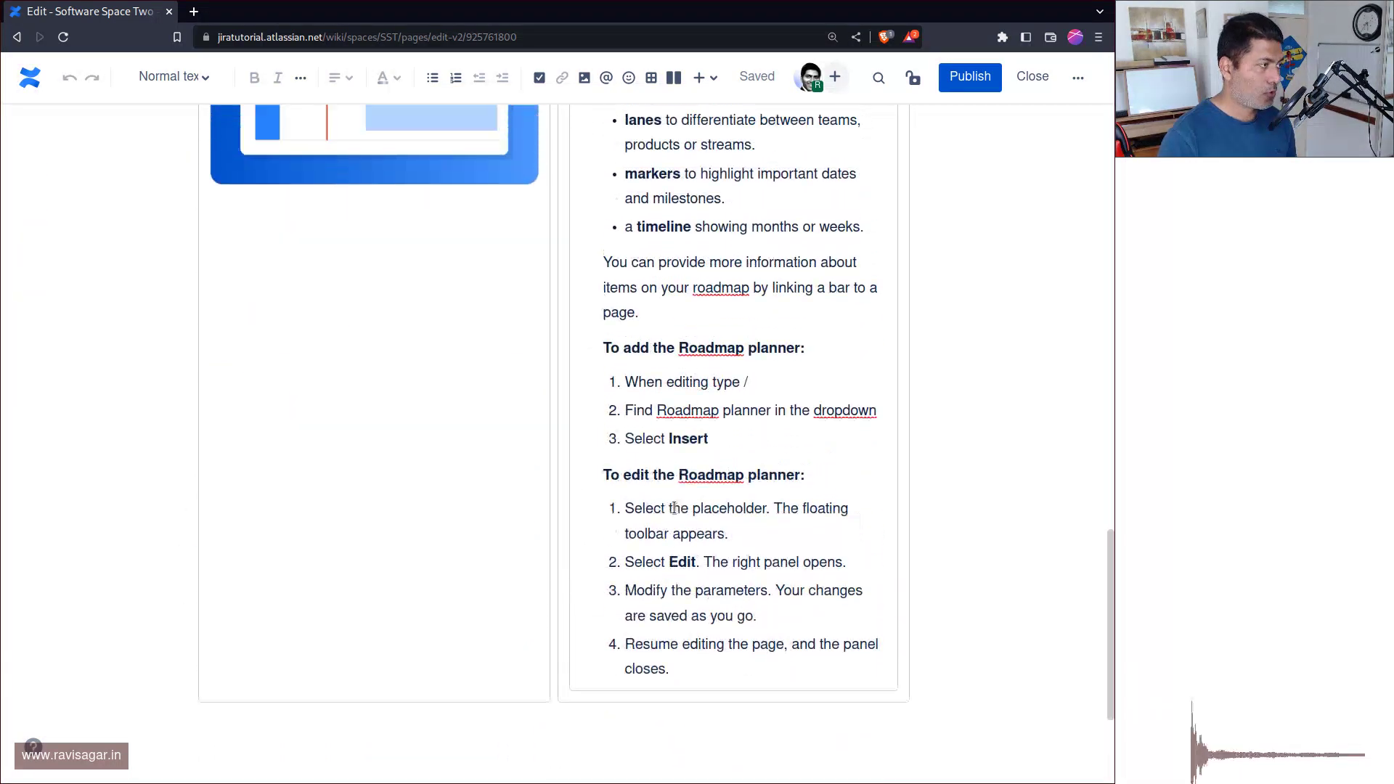
pyautogui.scroll(-5, 580, 494)
pyautogui.scroll(3, 507, 477)
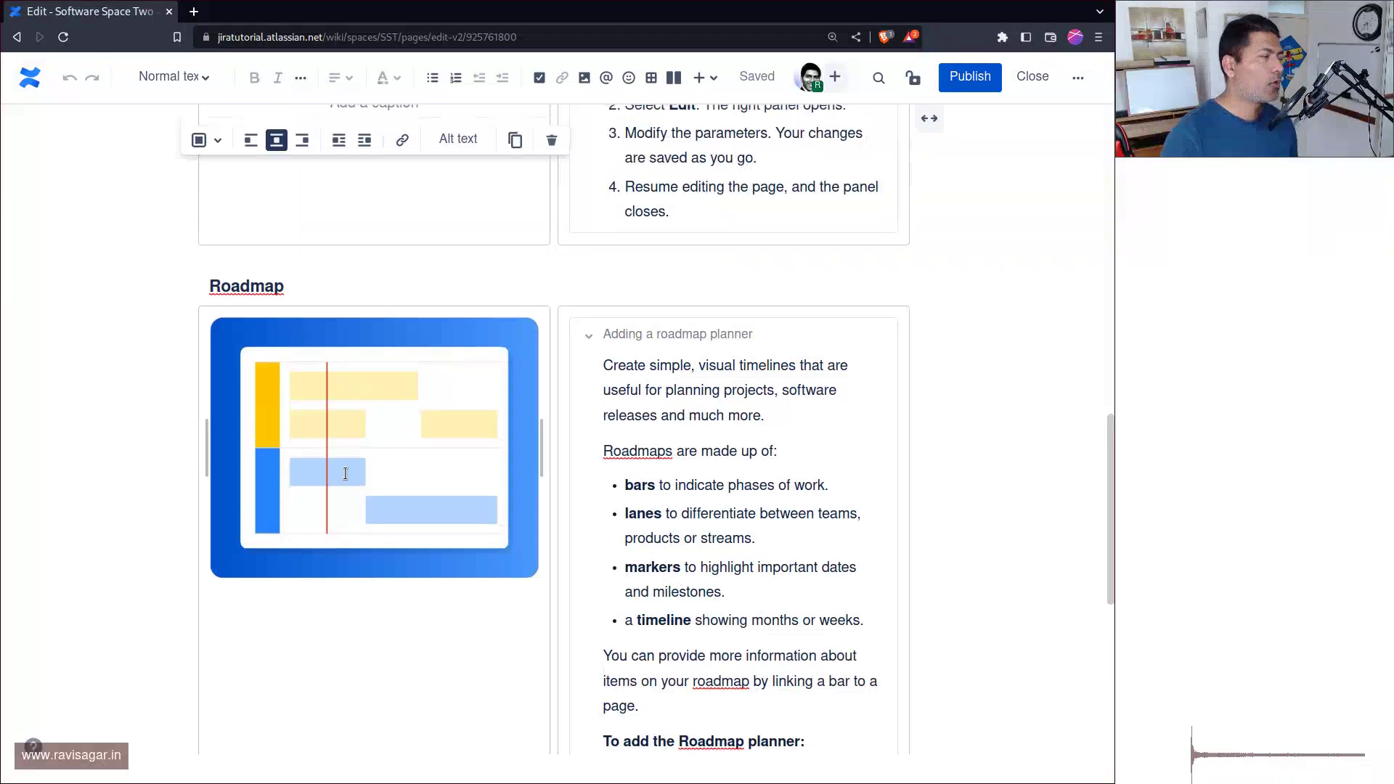
pyautogui.scroll(2, 345, 474)
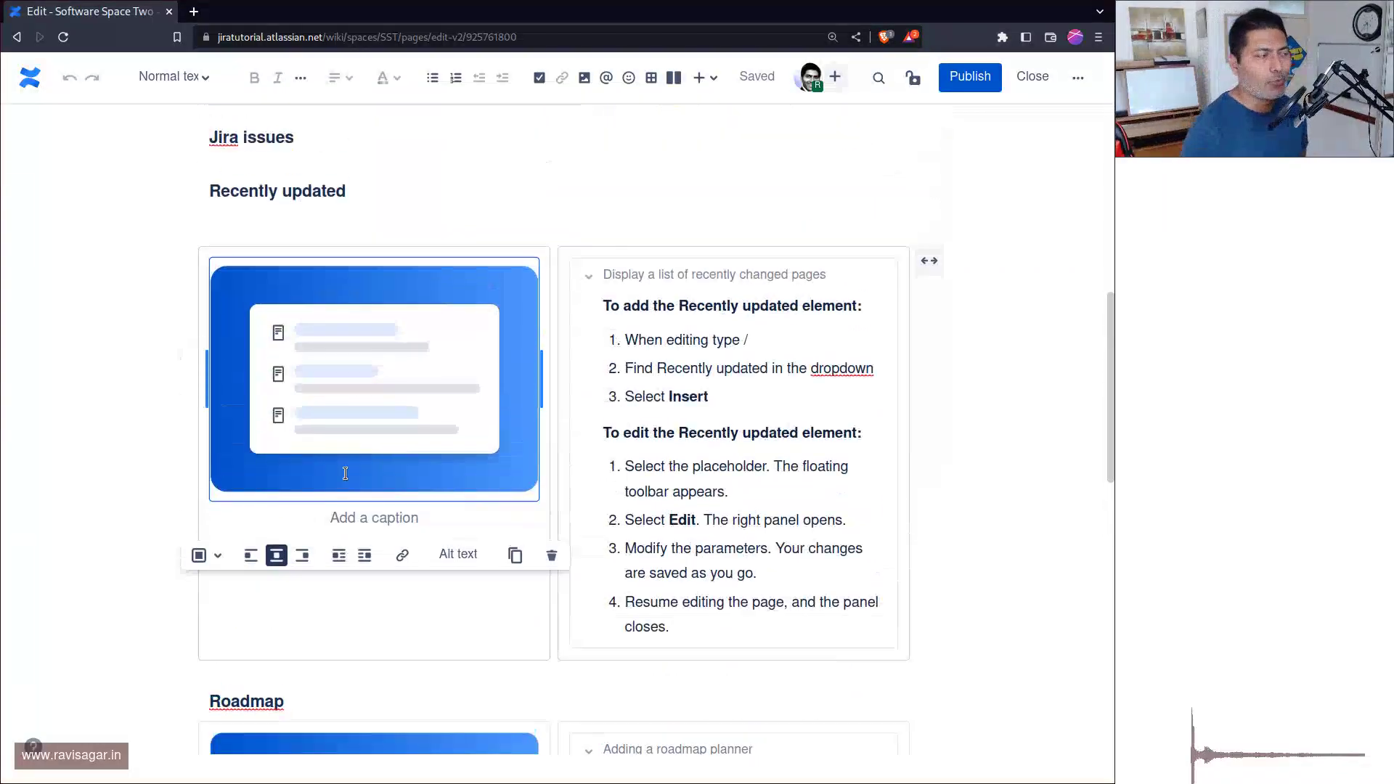
pyautogui.scroll(-5, 398, 442)
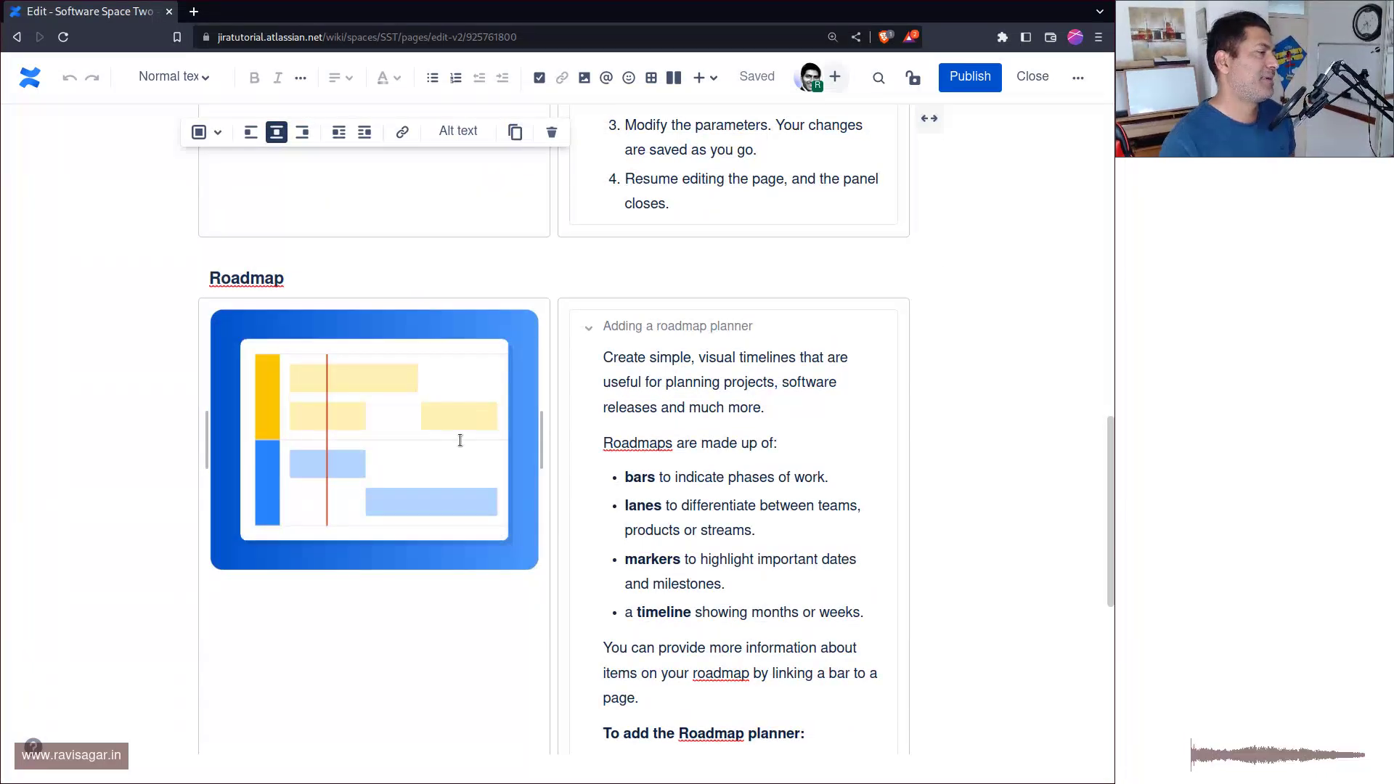
pyautogui.click(364, 603)
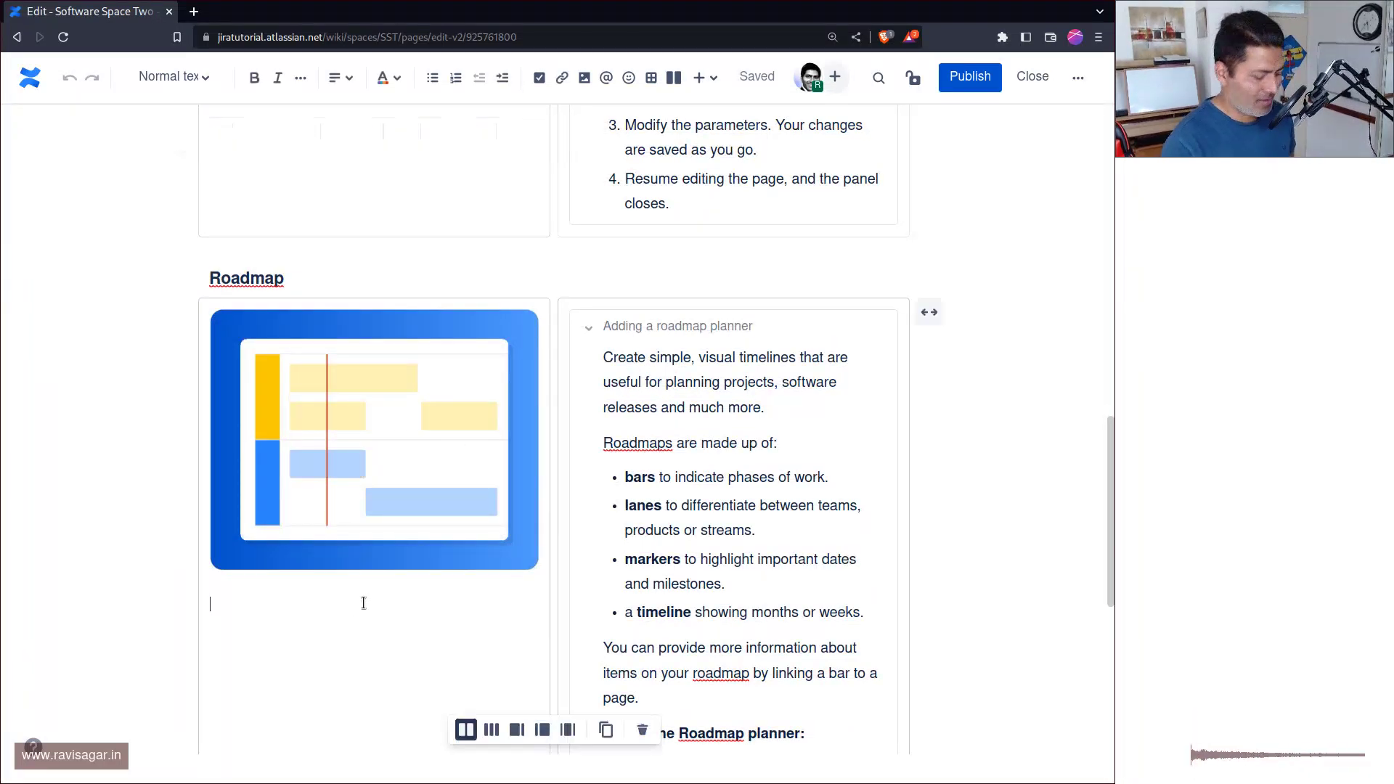
pyautogui.write('/roa')
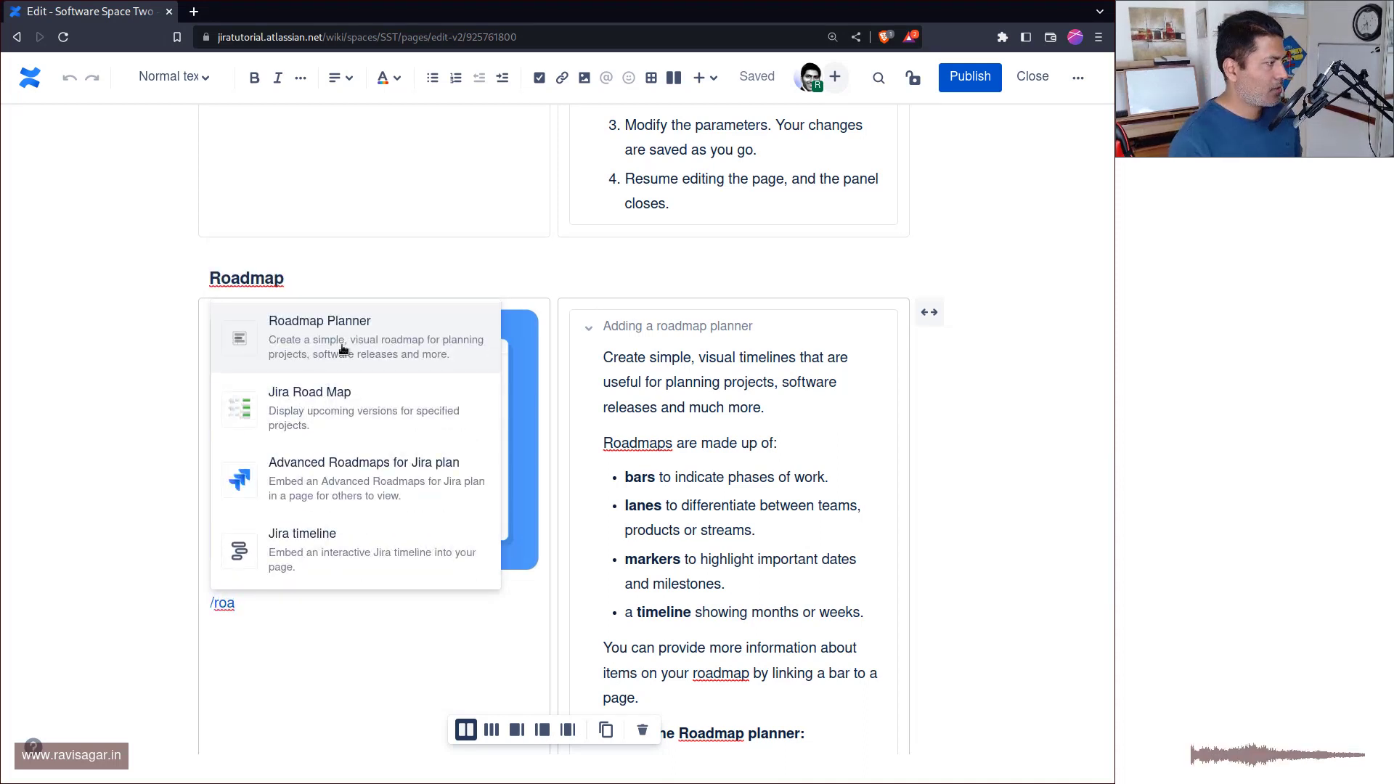
pyautogui.click(344, 349)
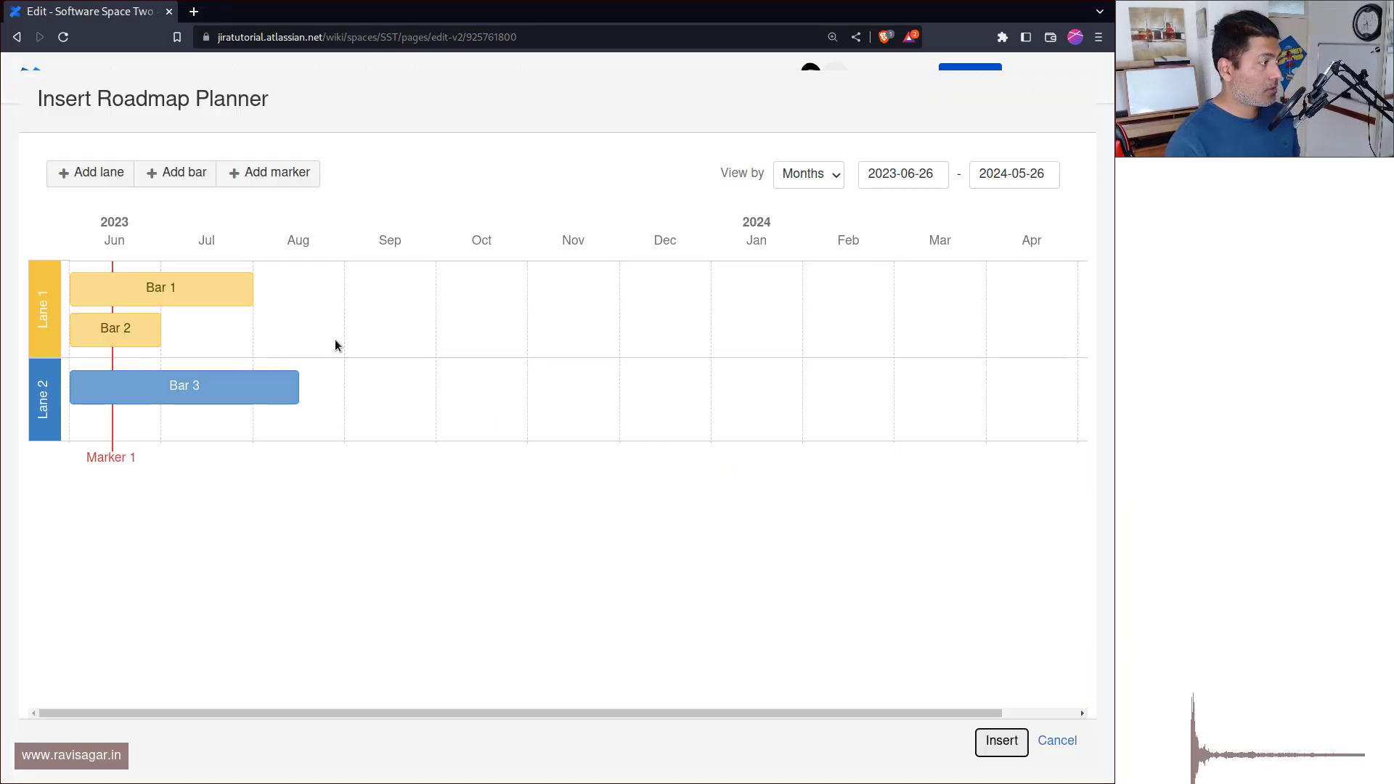
pyautogui.click(210, 291)
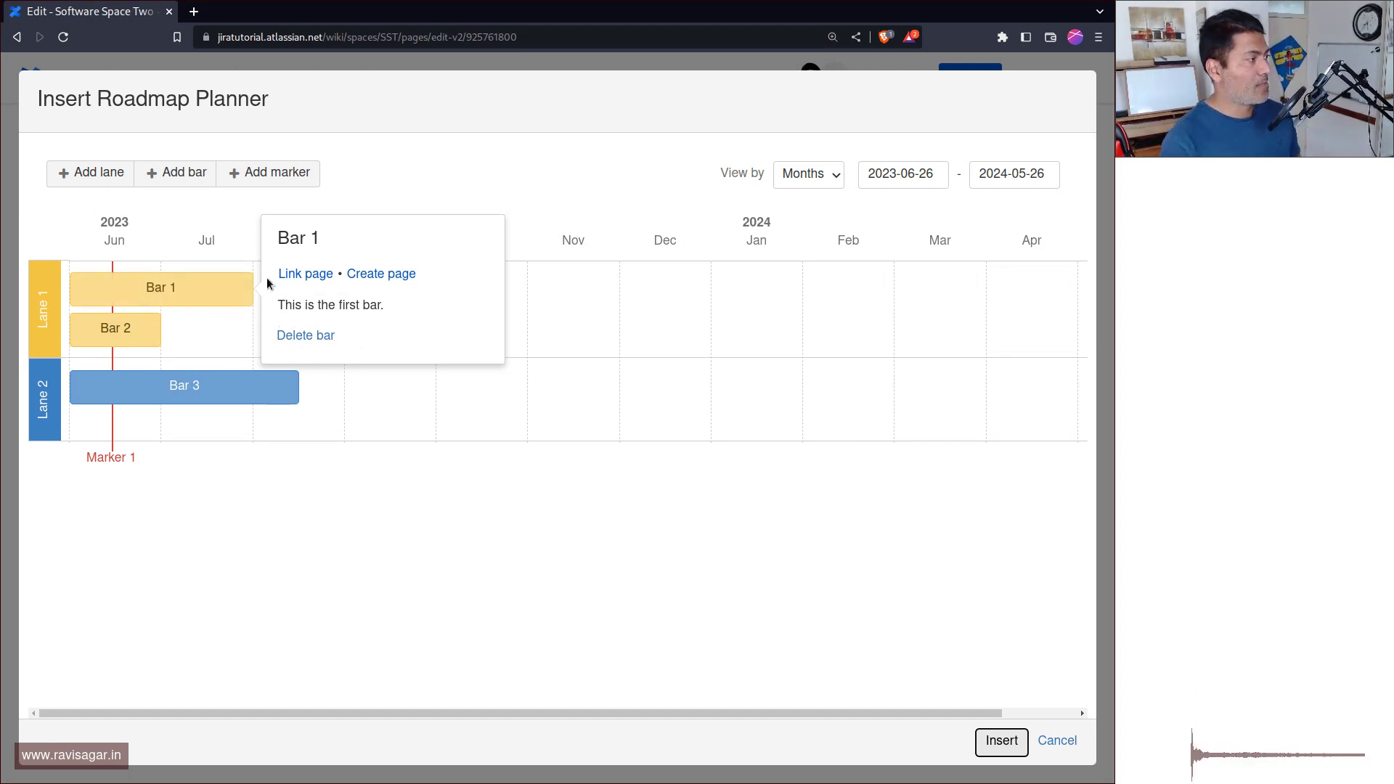
pyautogui.click(118, 324)
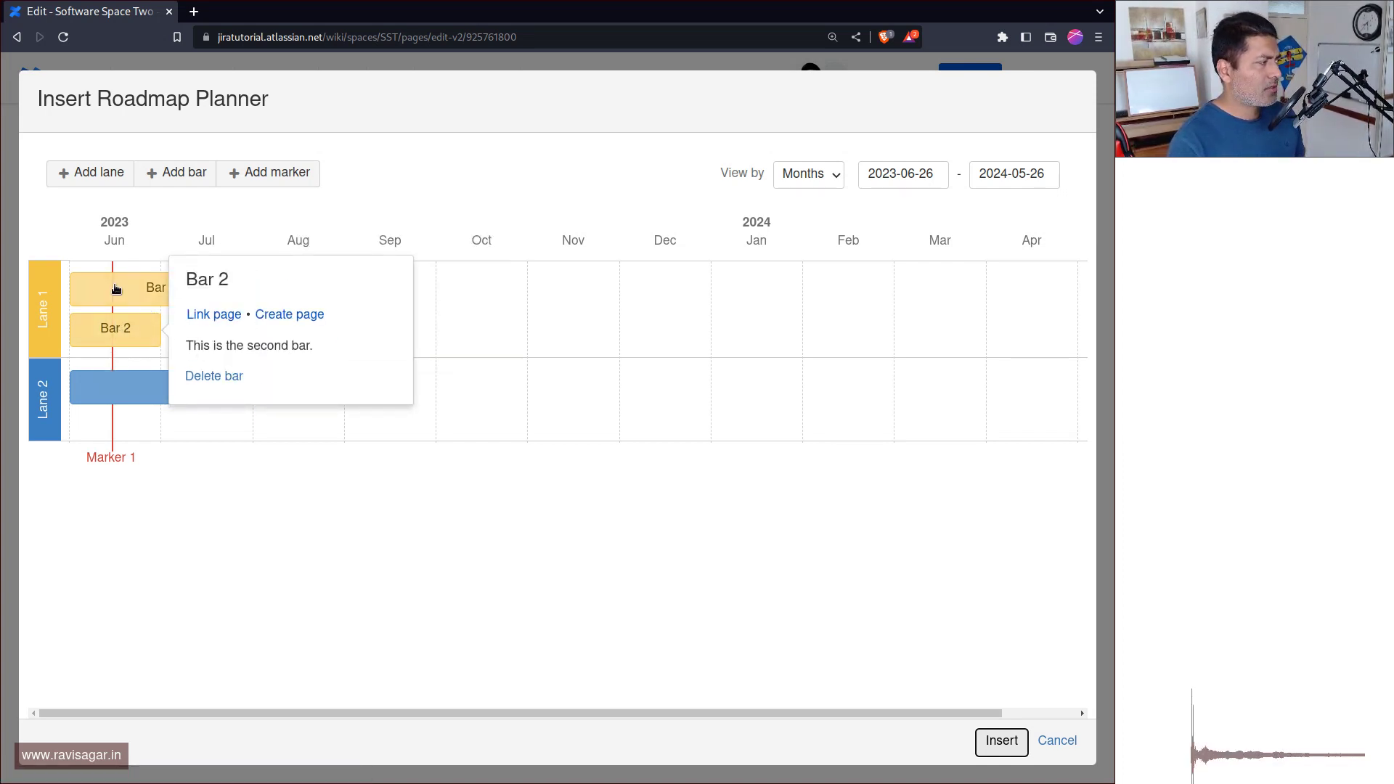
pyautogui.click(137, 291)
pyautogui.moveTo(251, 287); pyautogui.dragTo(475, 292)
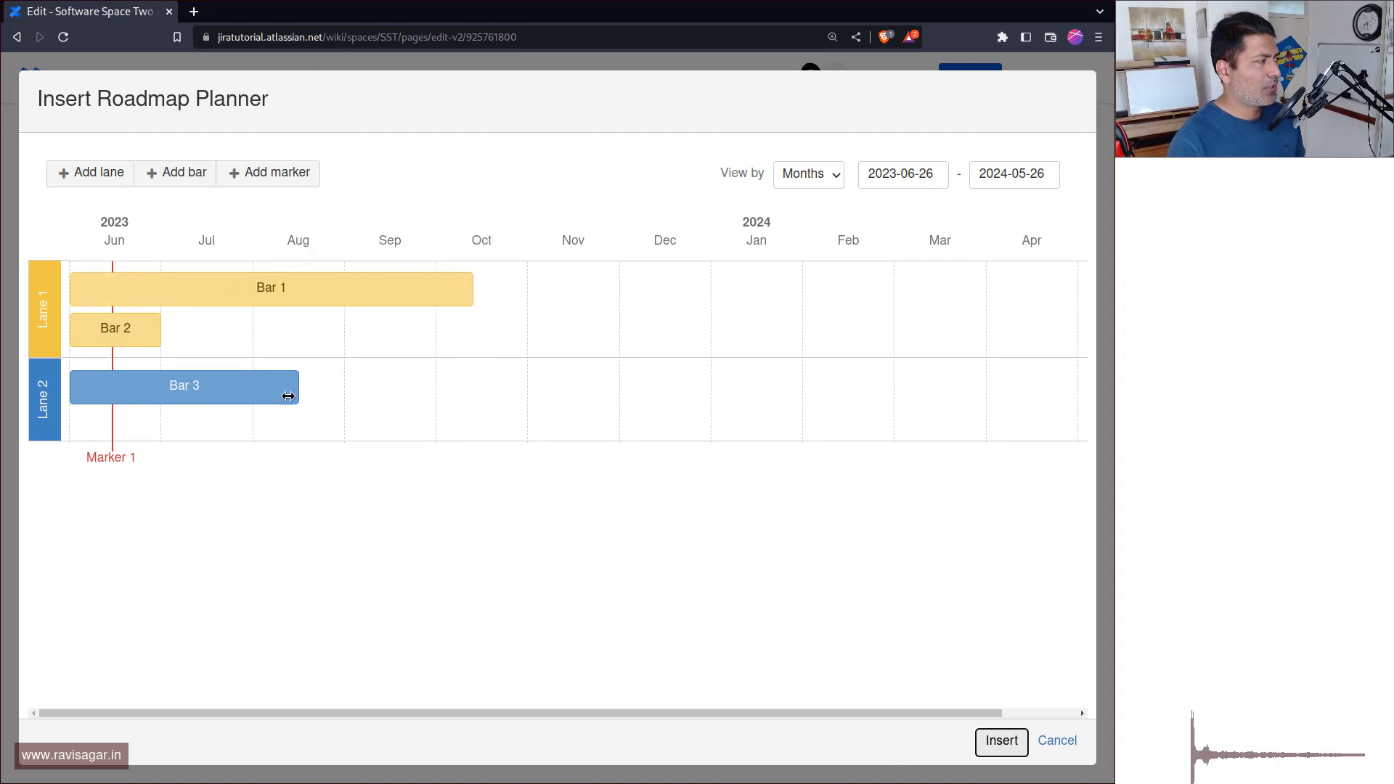
pyautogui.click(151, 288)
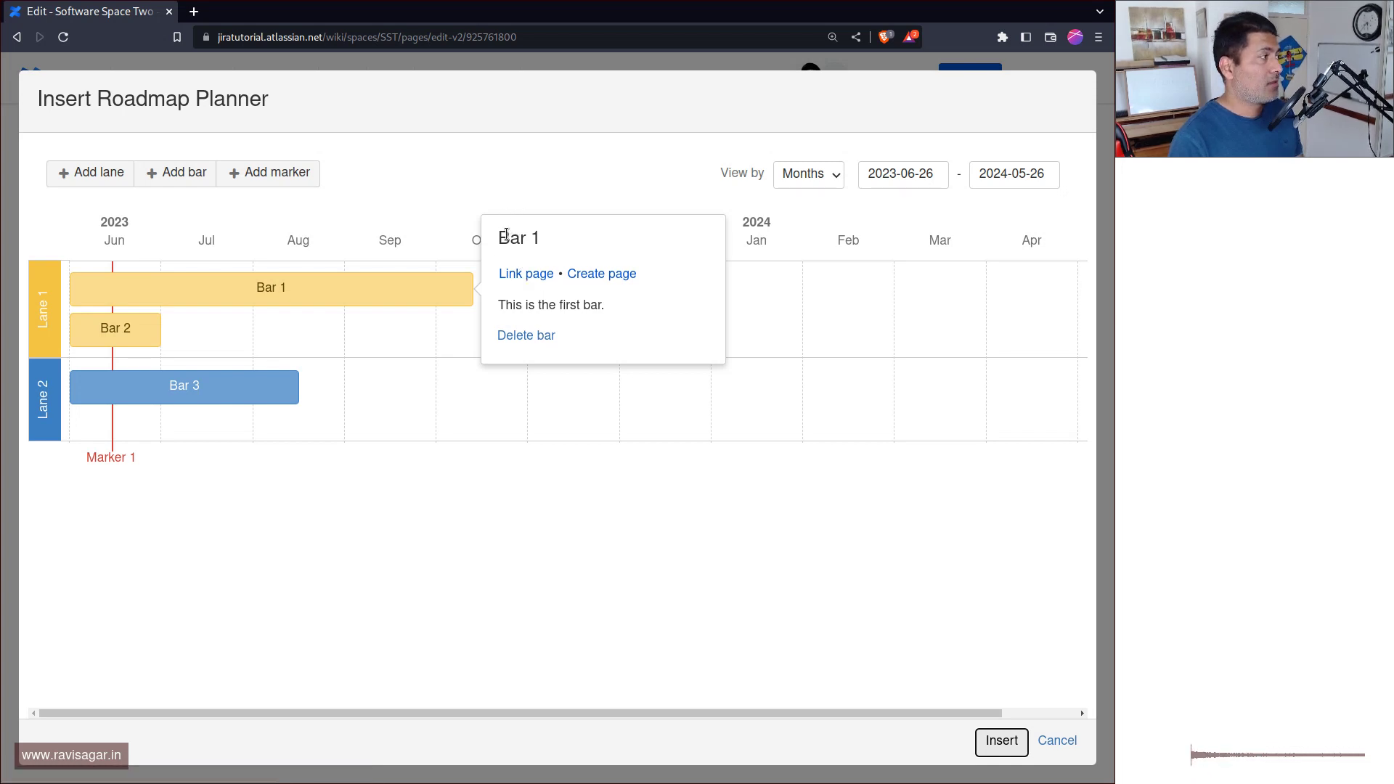
pyautogui.click(532, 275)
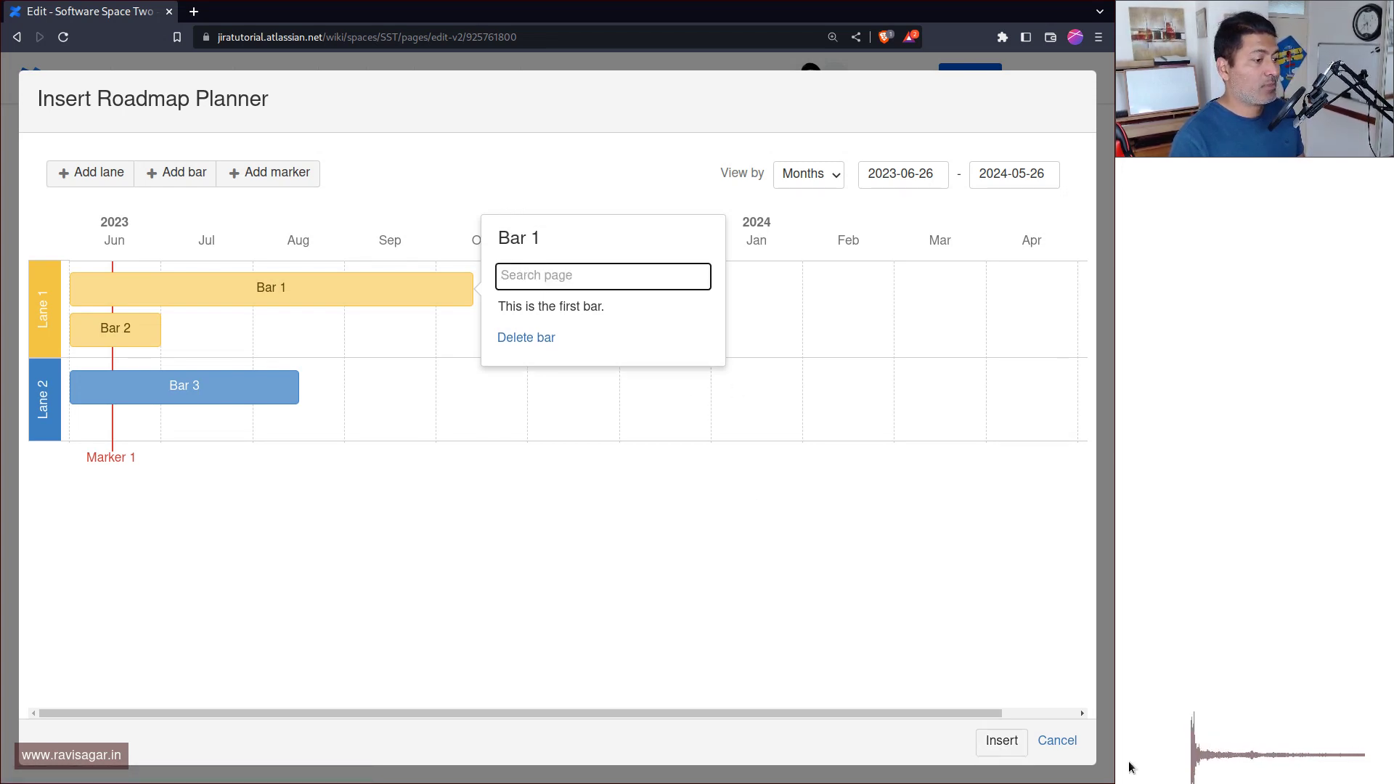
pyautogui.click(1057, 739)
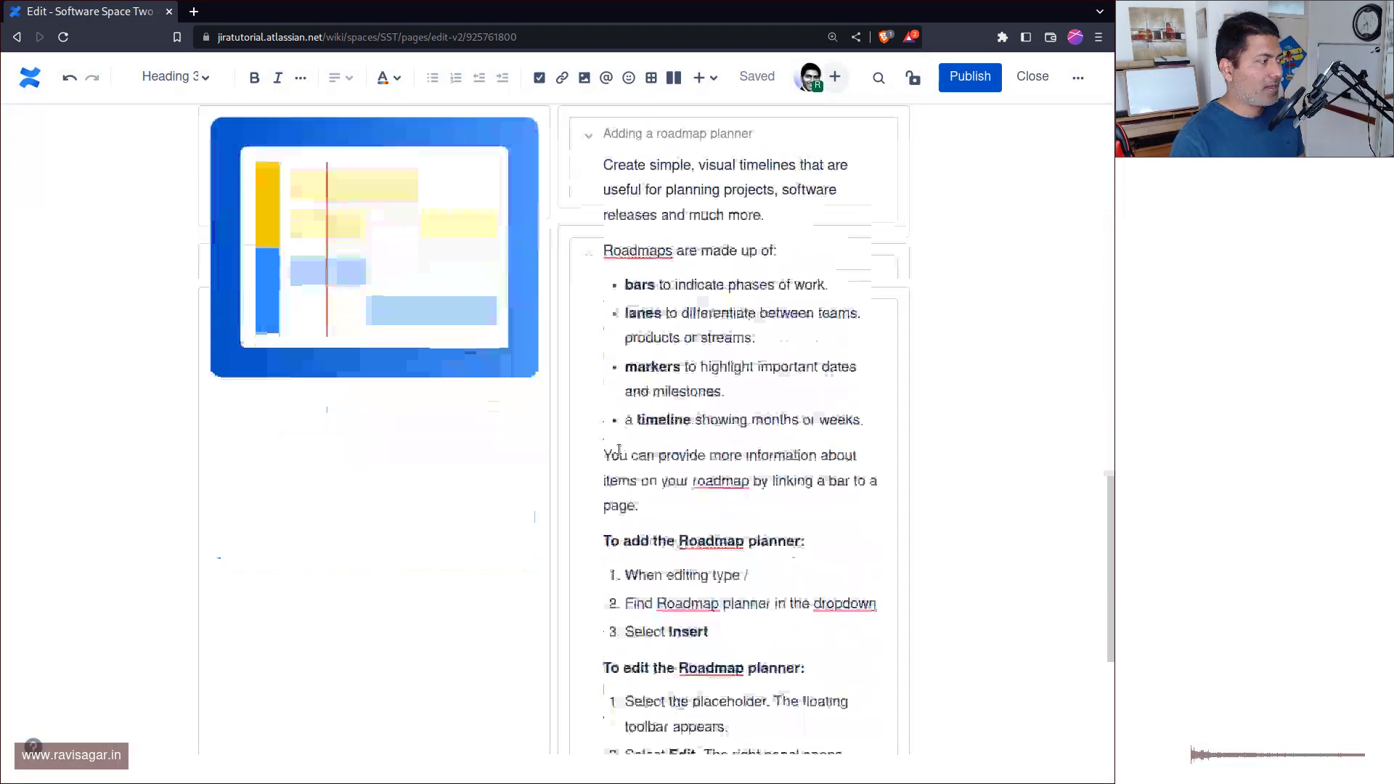
# - Below the roadmap image, insert a Jira timeline element using /road
pyautogui.scroll(-3, 619, 450)
pyautogui.click(455, 302)
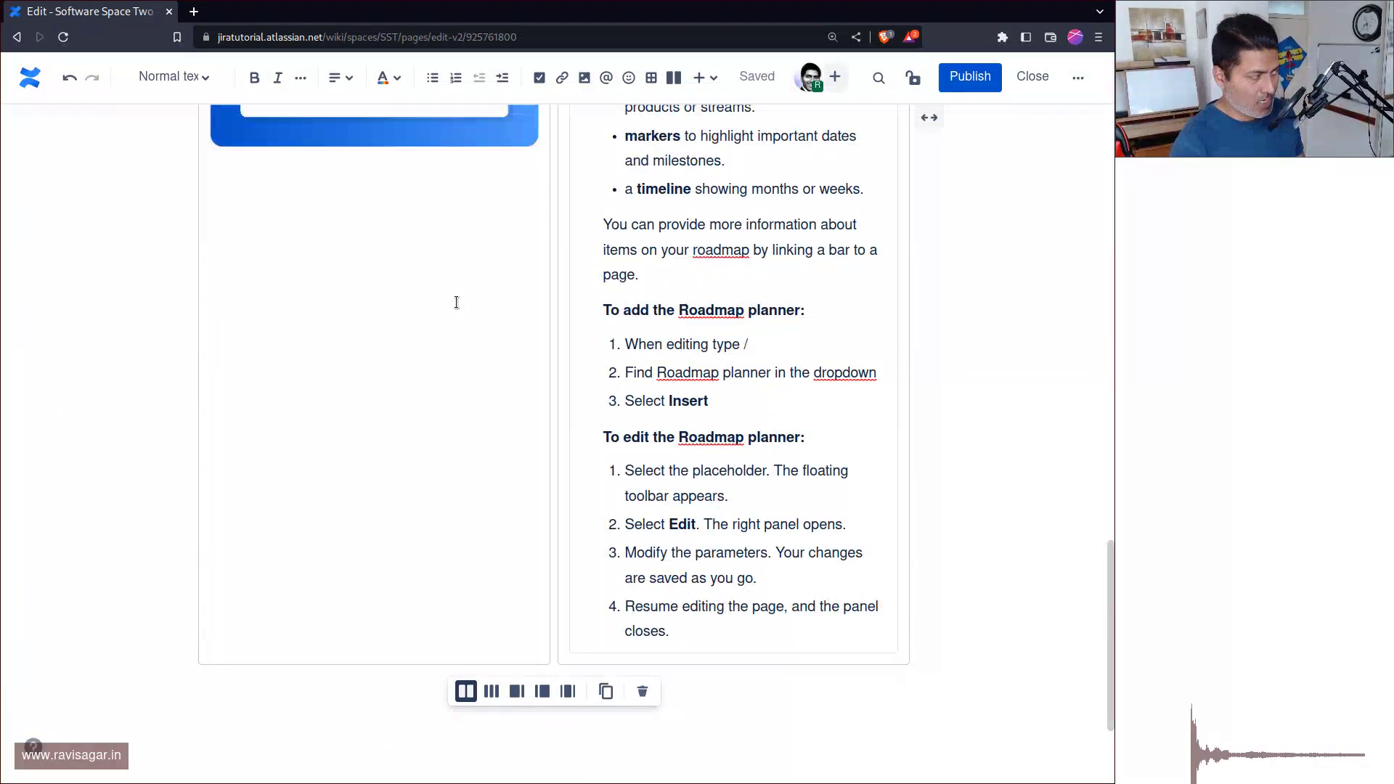
pyautogui.write('/')
pyautogui.scroll(-4, 458, 306)
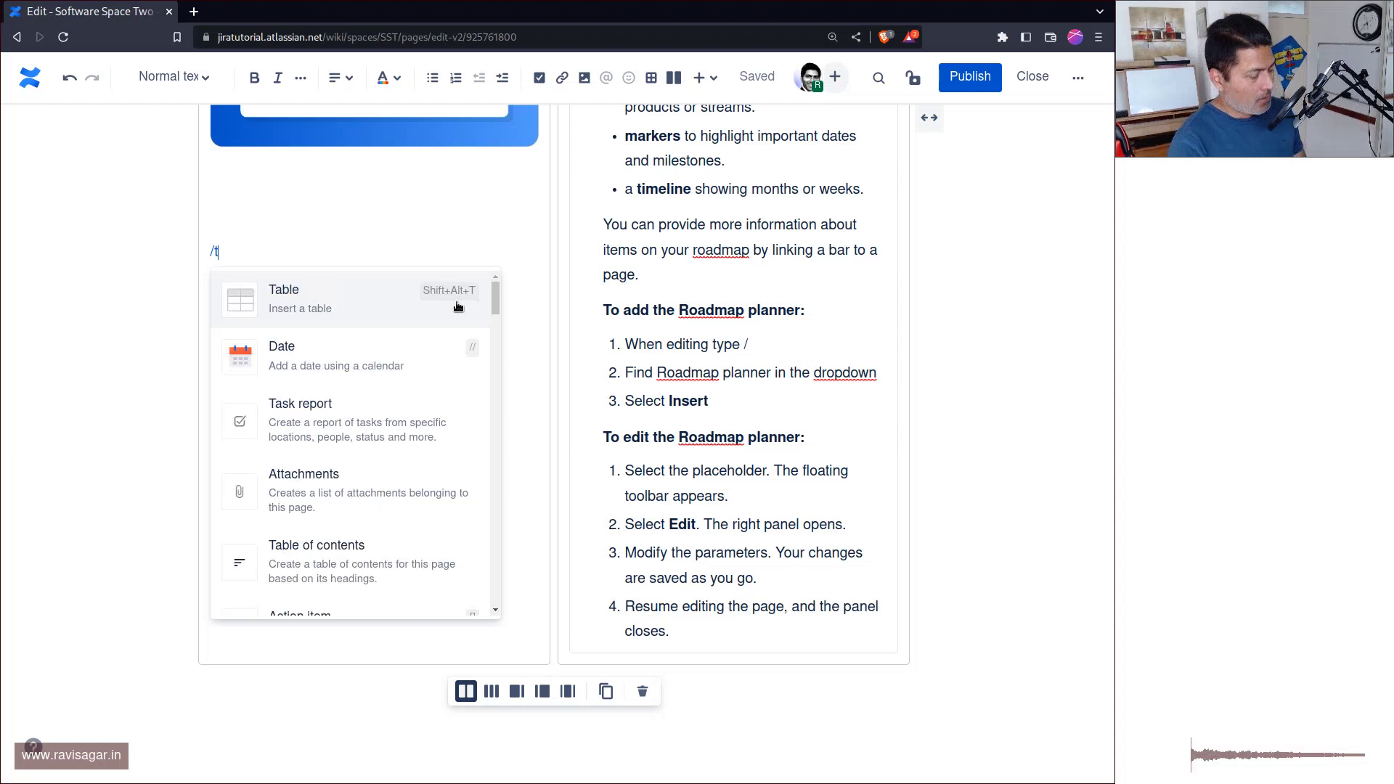
pyautogui.scroll(4, 458, 306)
pyautogui.write('road')
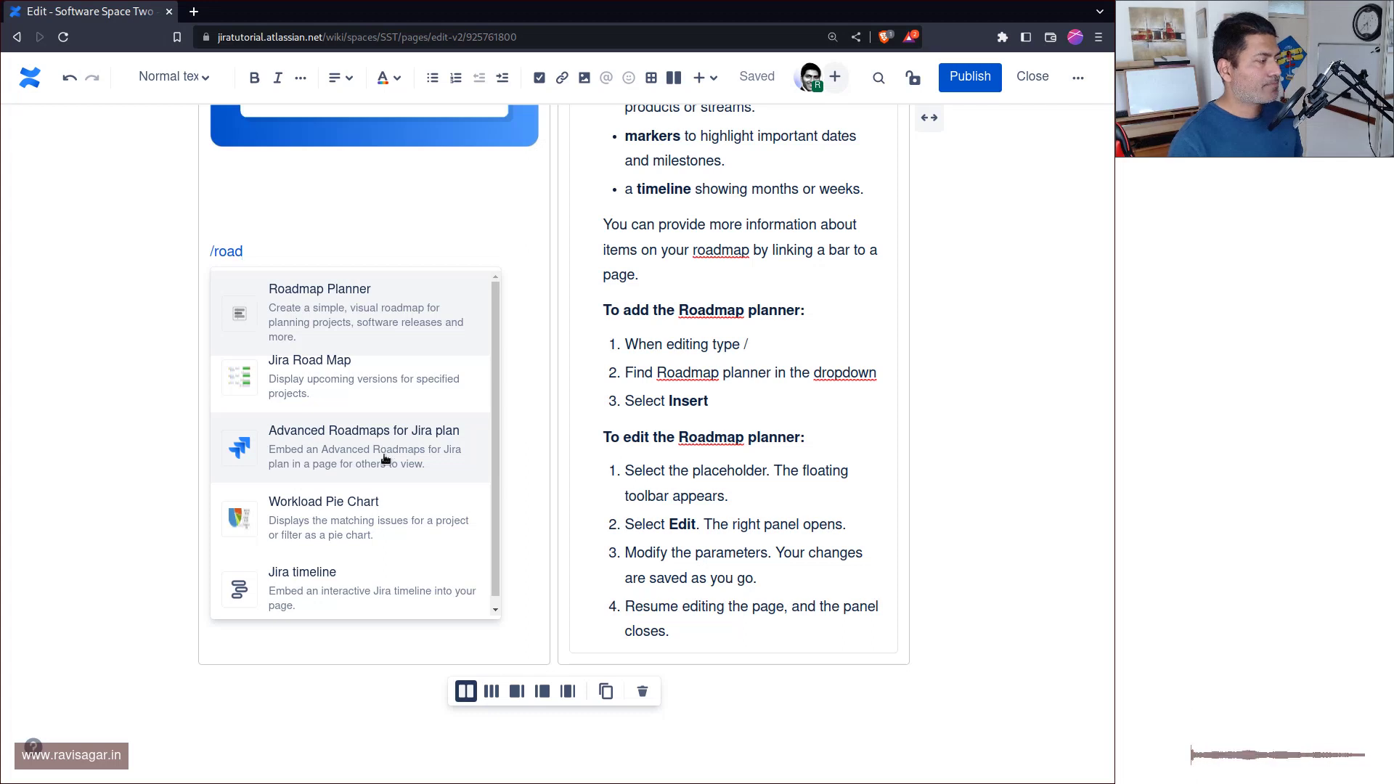
pyautogui.click(337, 602)
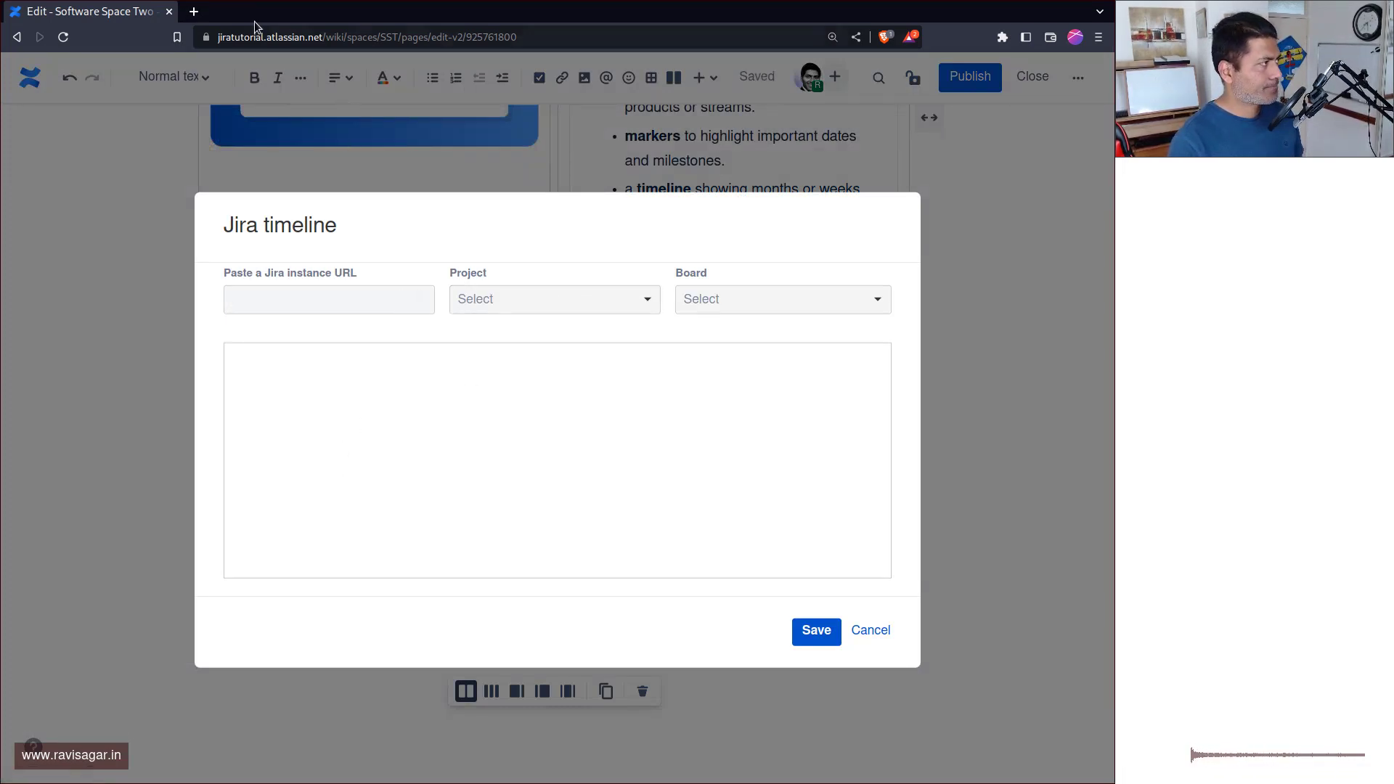
# - Point the timeline to the Jira site, project Android 2.0 (ANDT) and ANDT board, and save it
pyautogui.click(315, 37)
pyautogui.hotkey('ctrl', 'c')
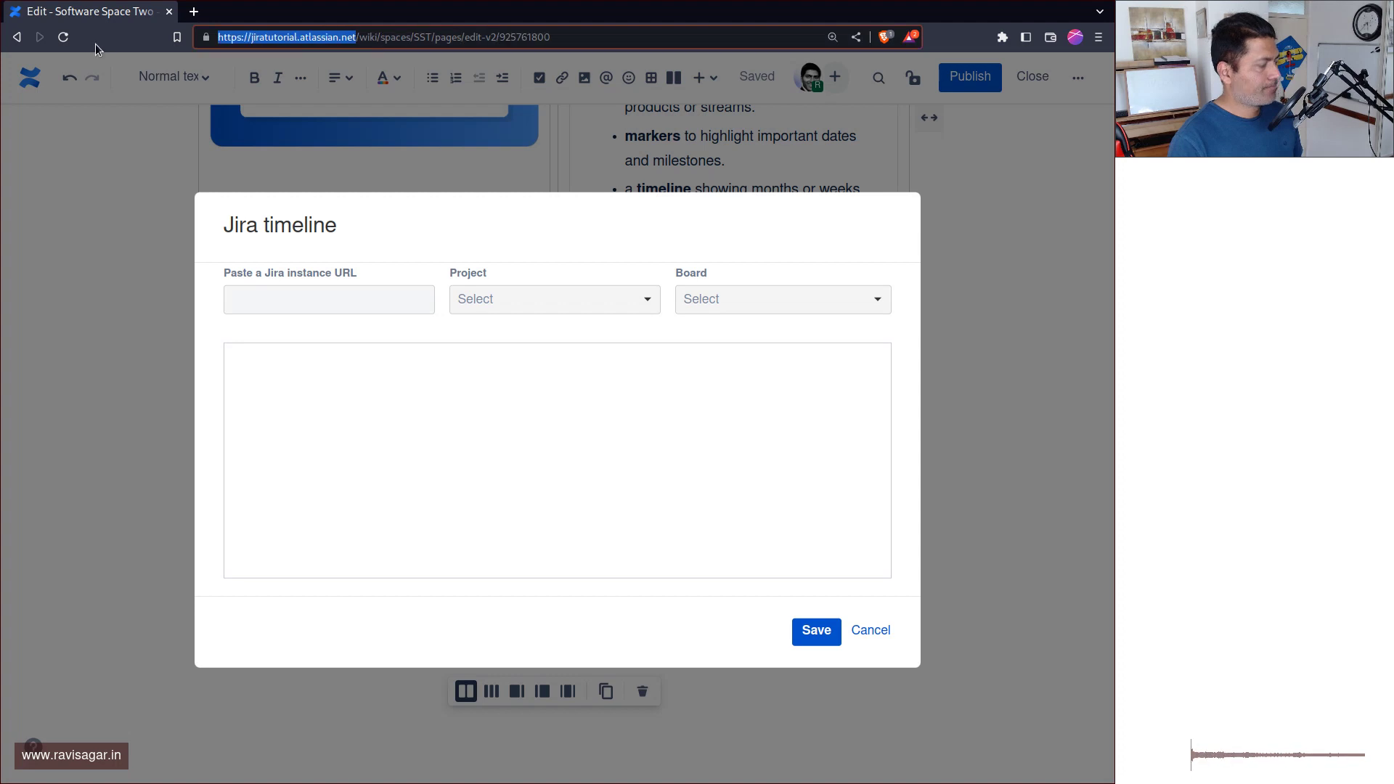
pyautogui.click(304, 305)
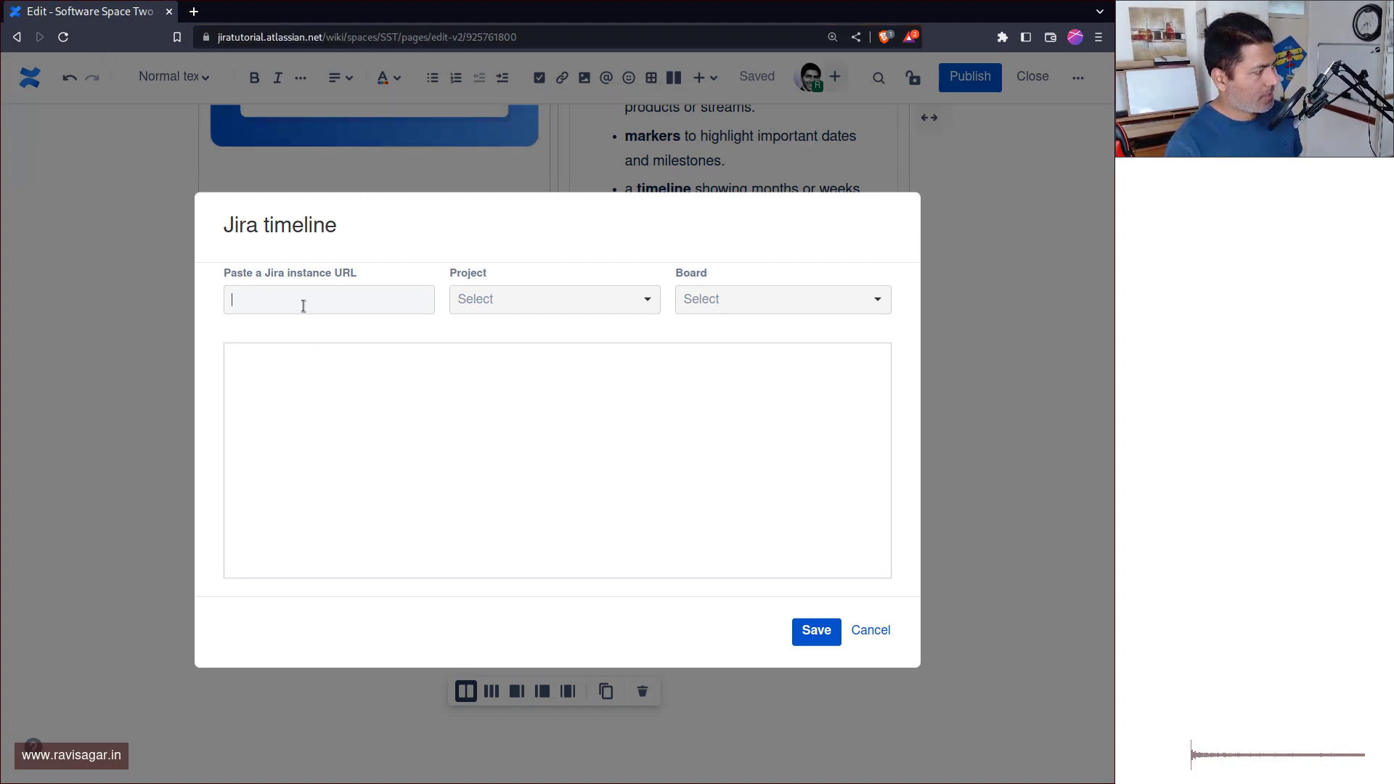
pyautogui.hotkey('ctrl', 'v')
pyautogui.click(535, 302)
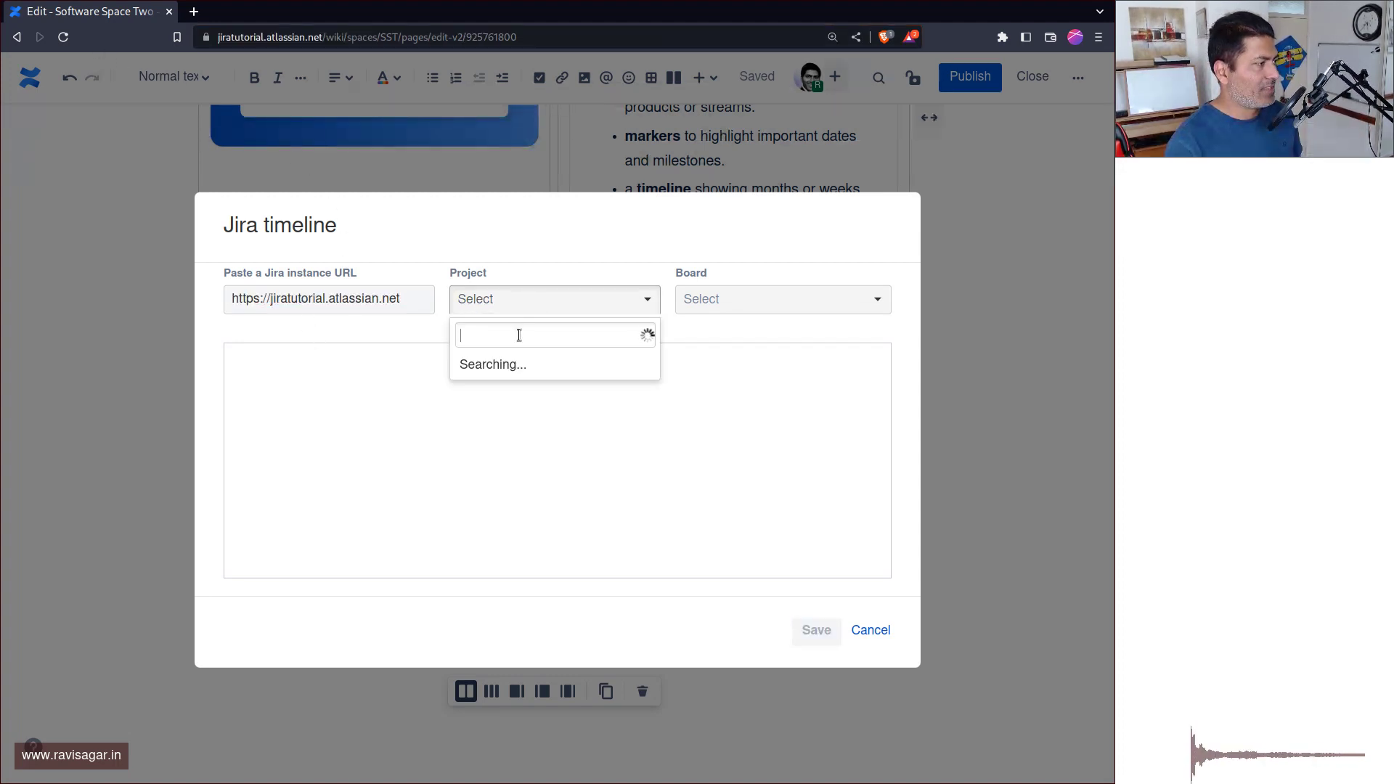
pyautogui.click(505, 394)
pyautogui.click(744, 304)
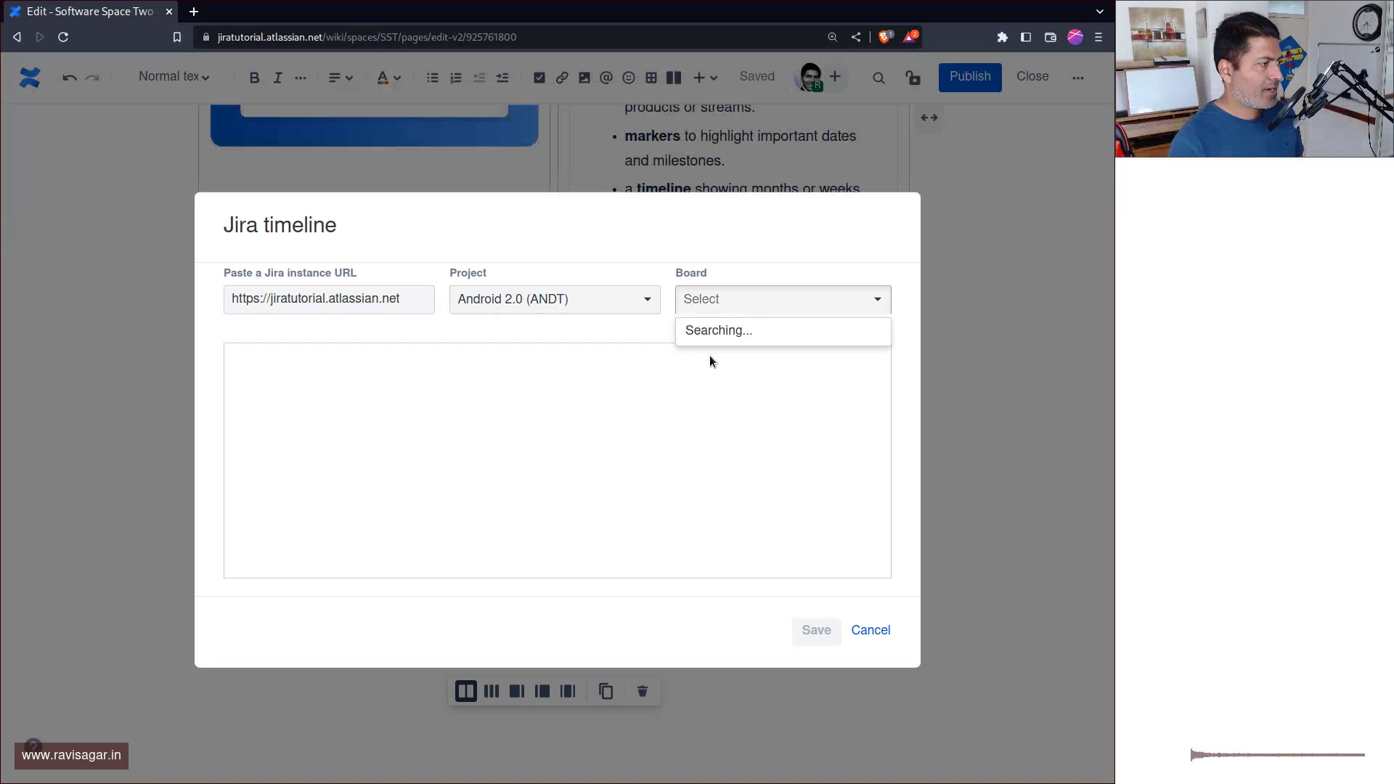
pyautogui.click(740, 332)
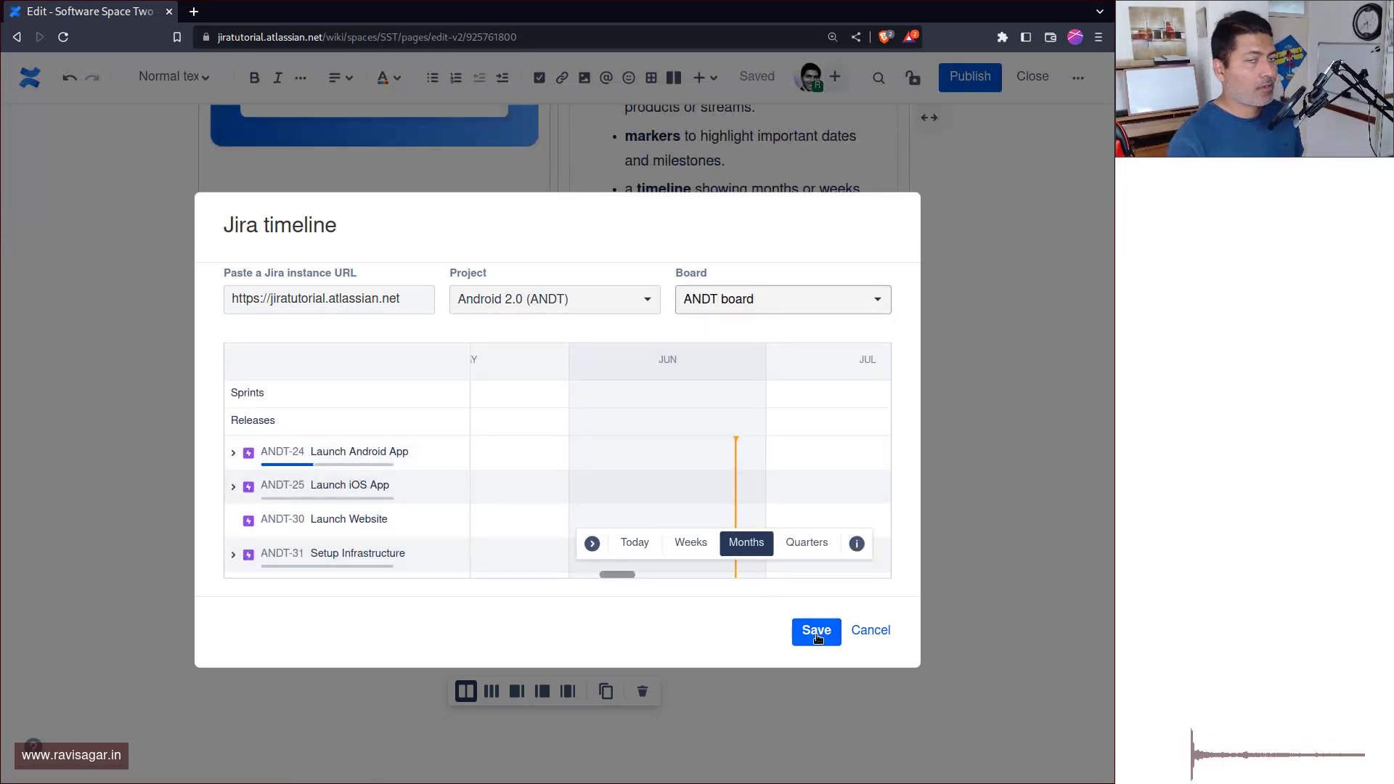
pyautogui.click(815, 631)
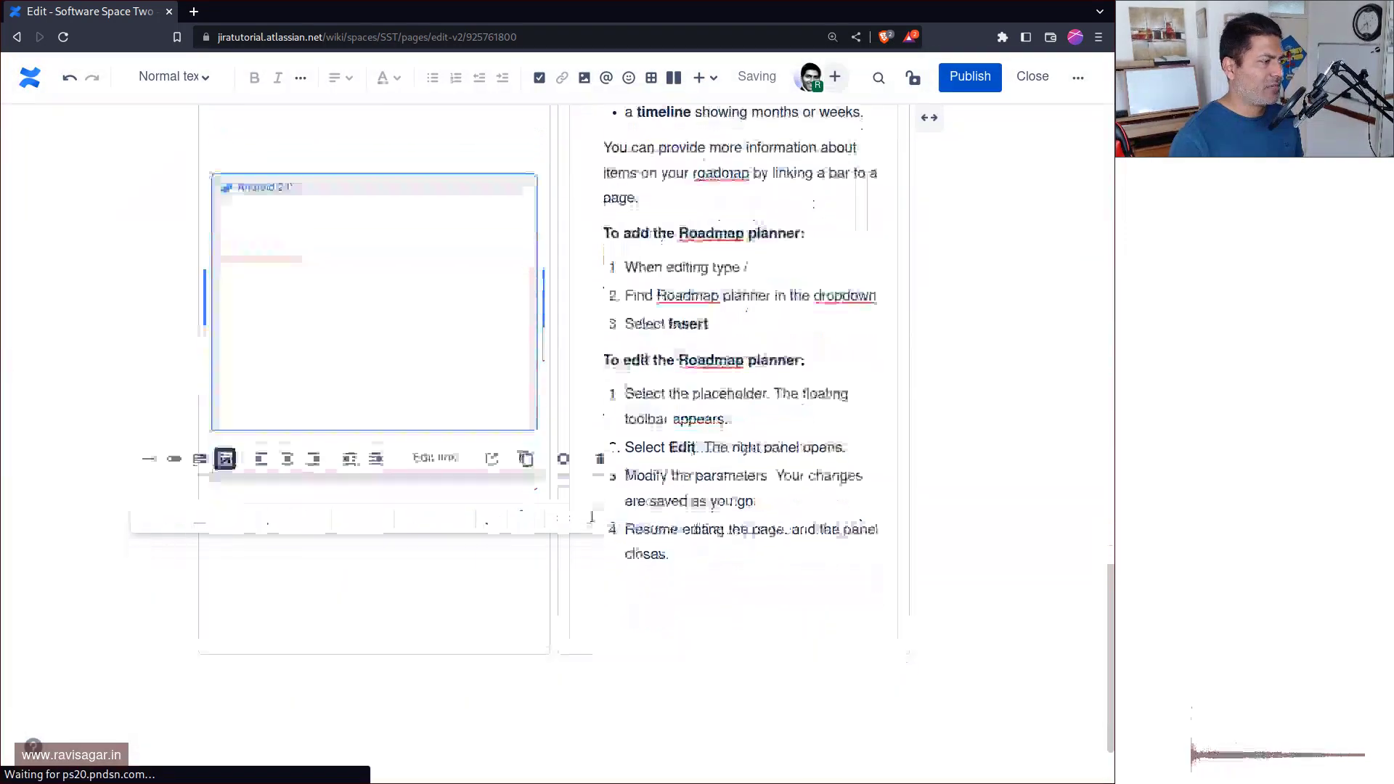
pyautogui.scroll(3, 622, 528)
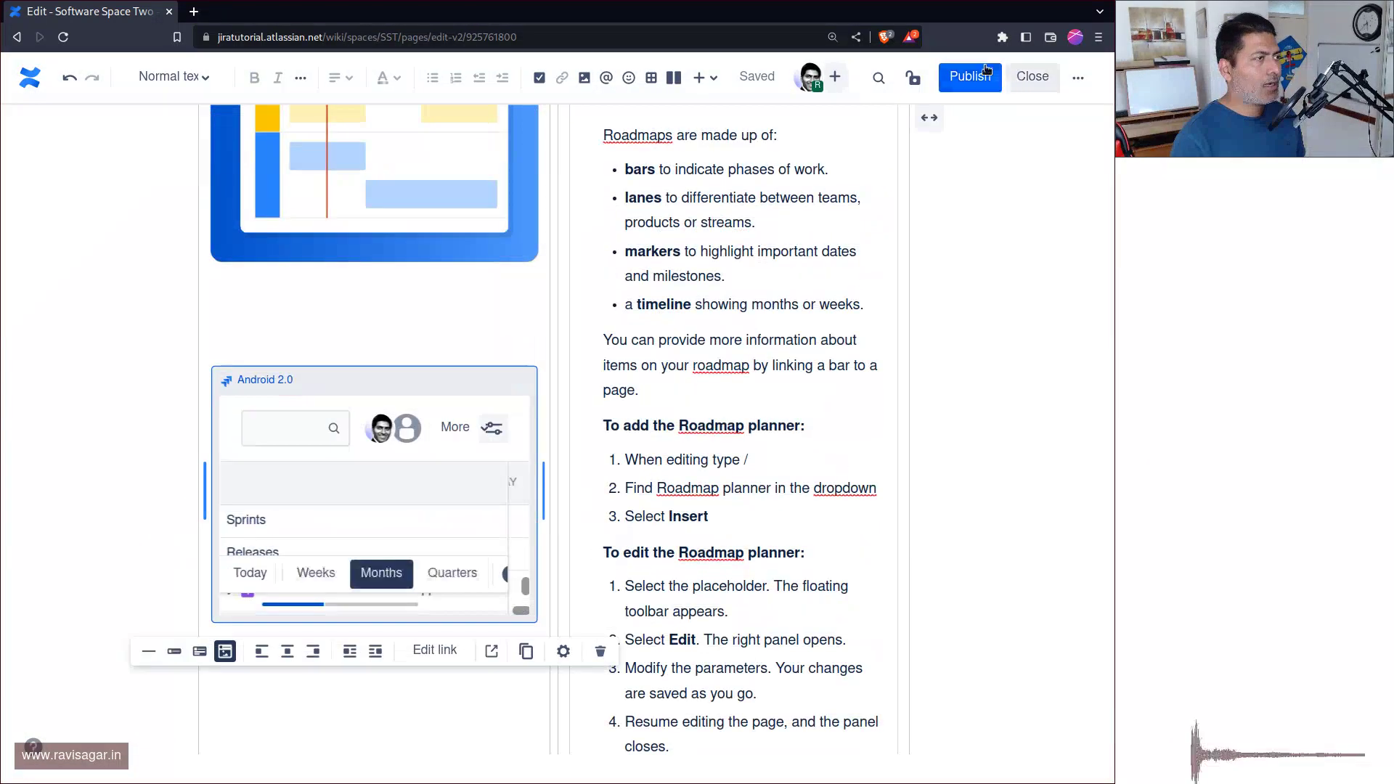
# - Publish the Software Space Two overview and view the finished page
pyautogui.click(967, 82)
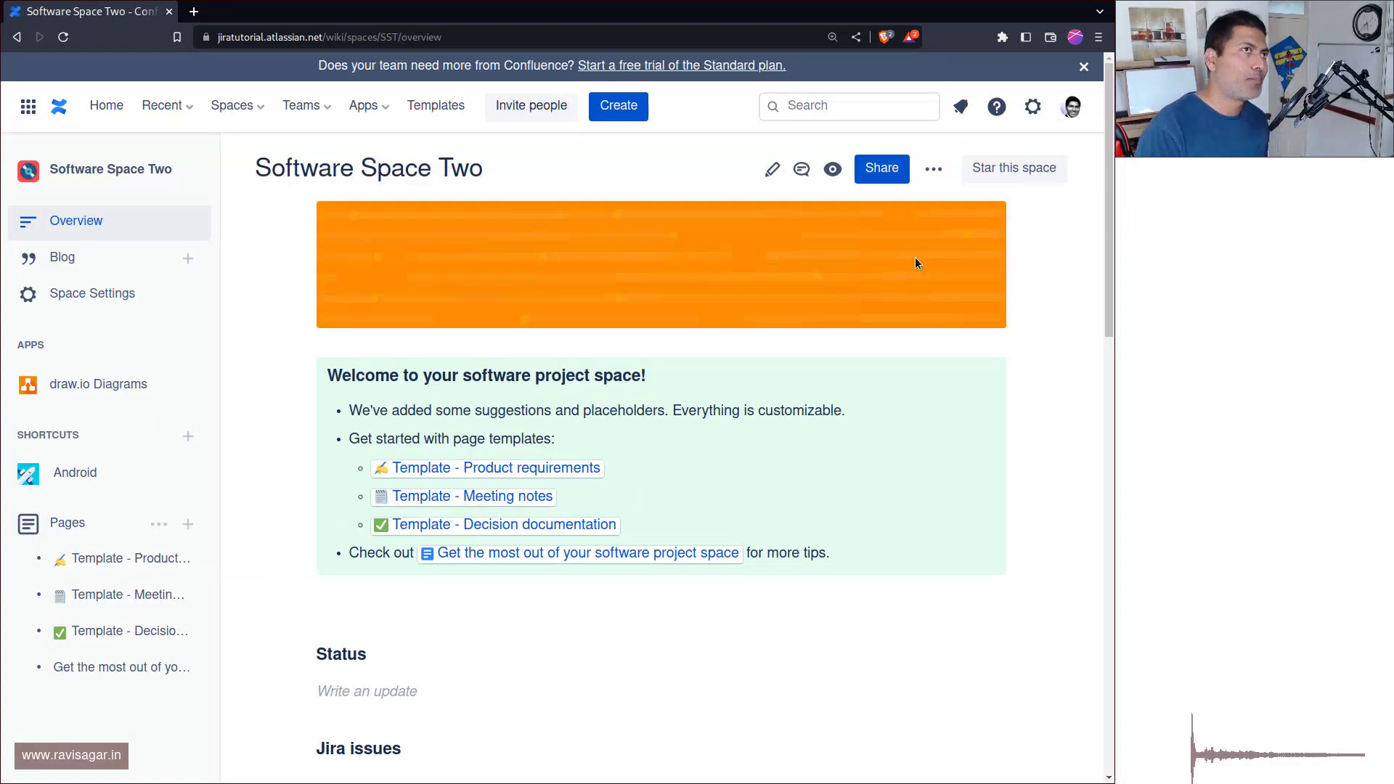
pyautogui.scroll(-3, 602, 498)
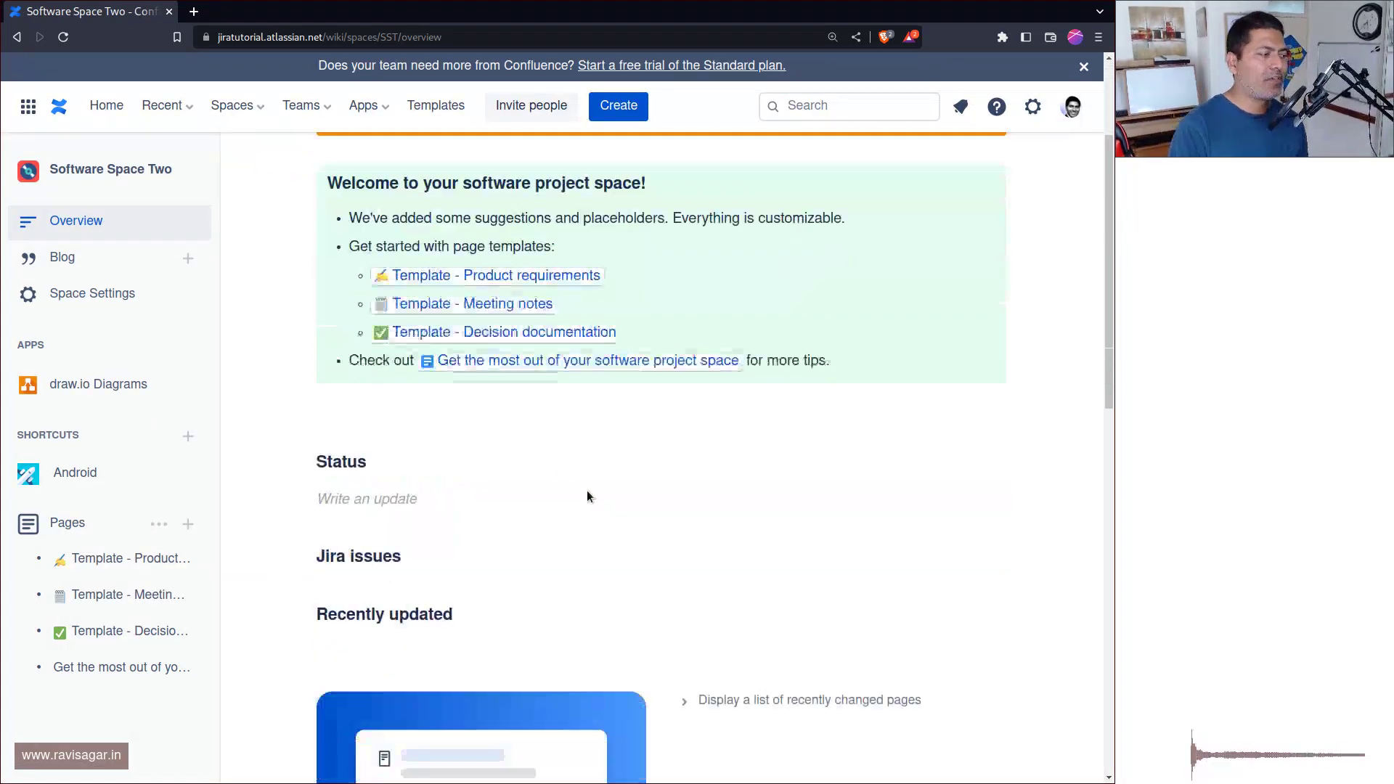
pyautogui.click(262, 108)
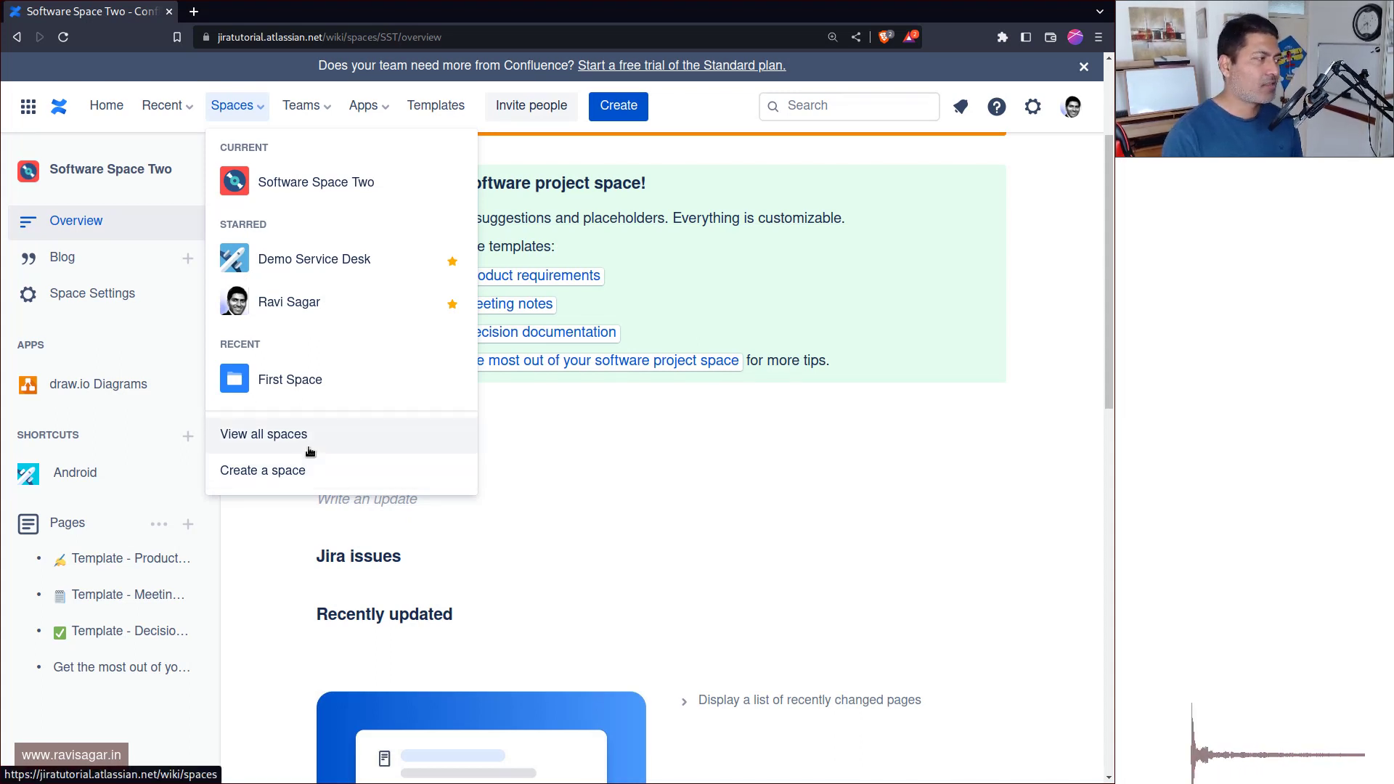
pyautogui.click(292, 469)
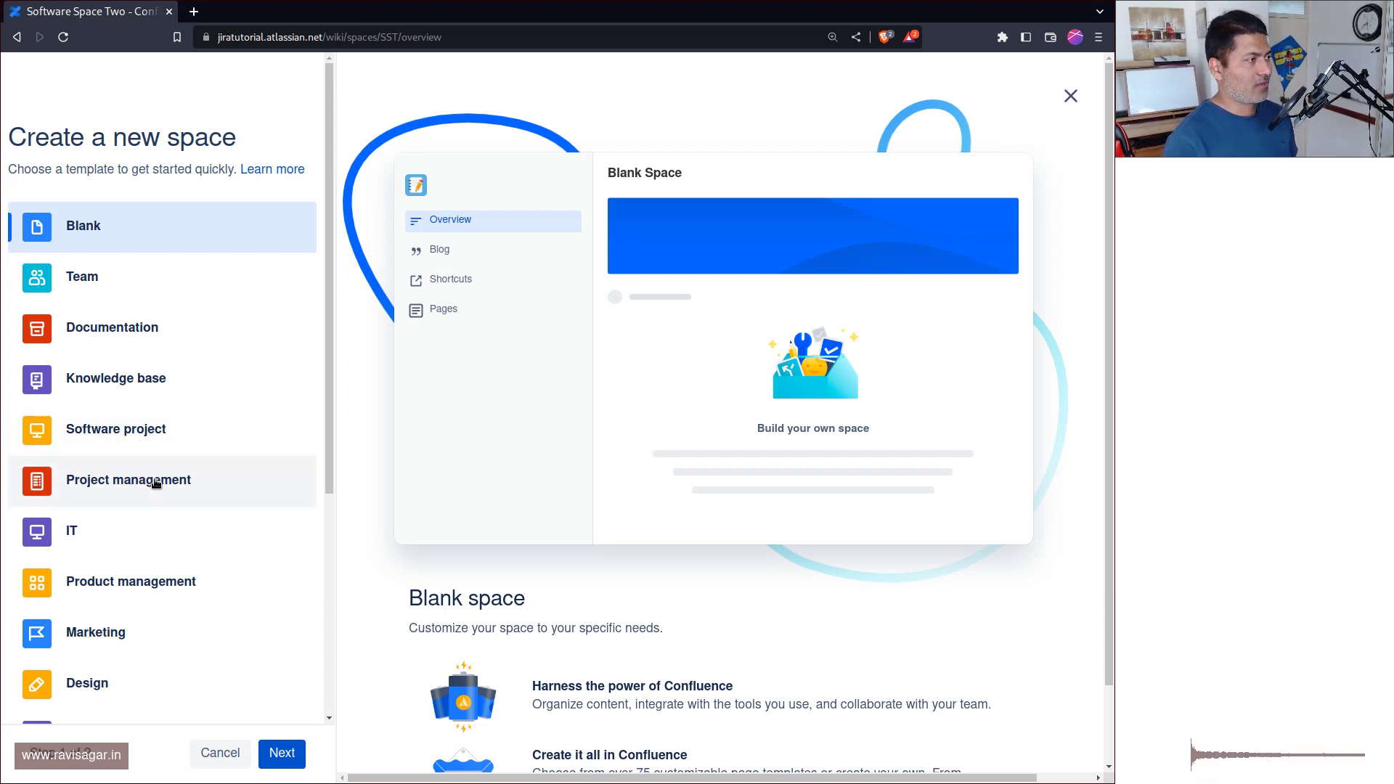
pyautogui.click(158, 320)
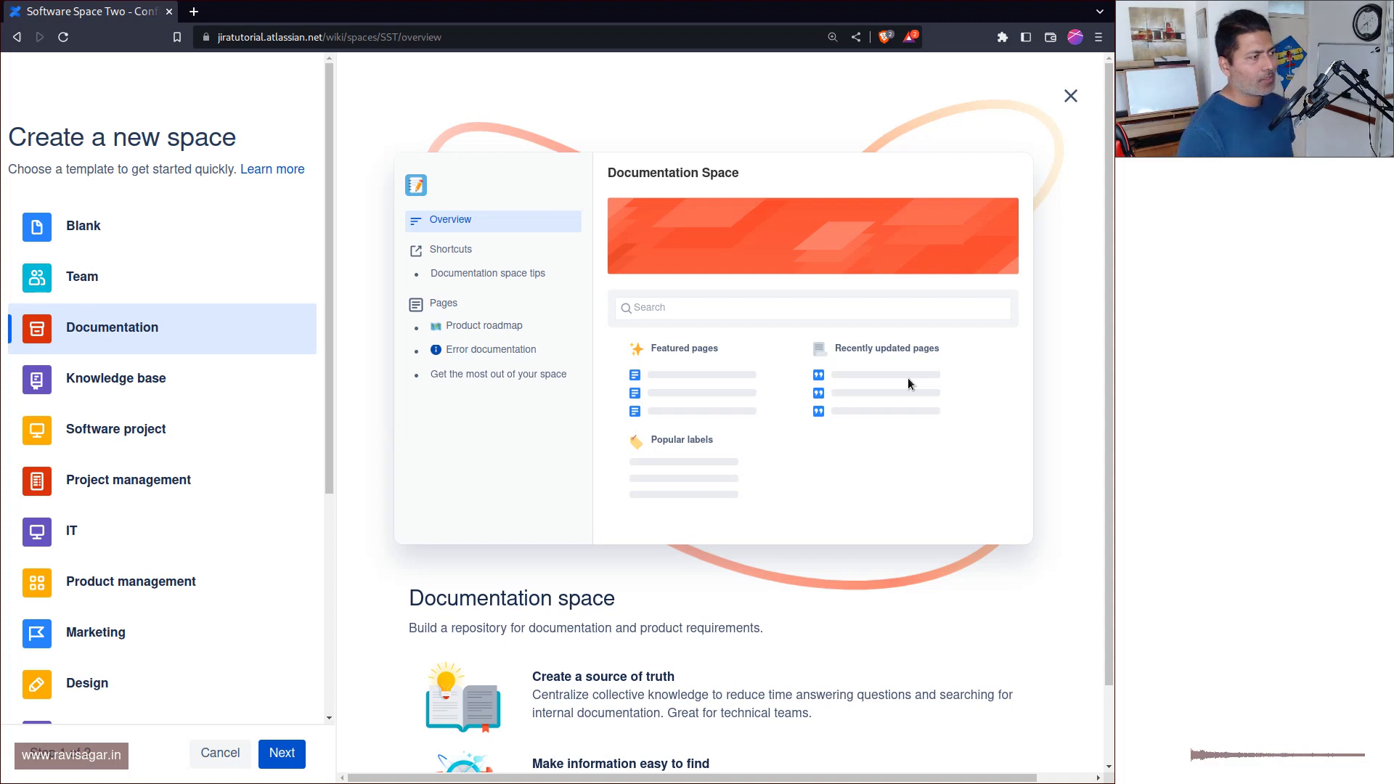
pyautogui.click(1070, 97)
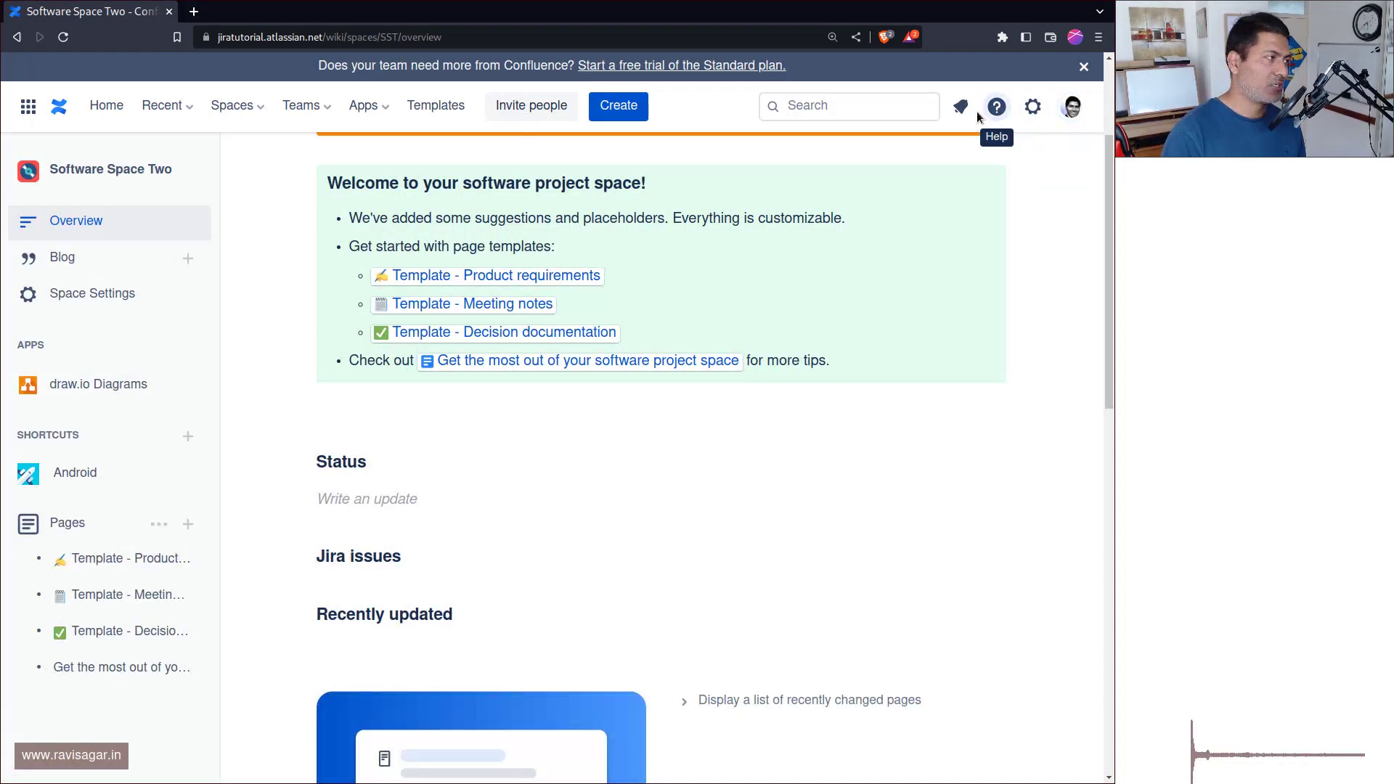